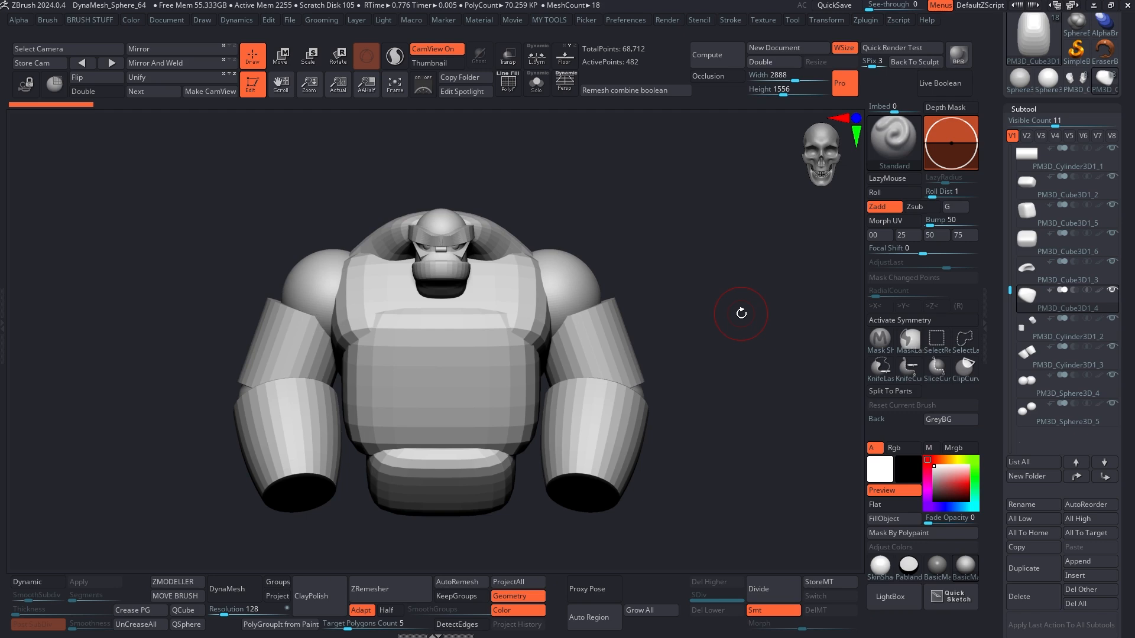
# - Select the shoulder spheres' subtool and turn on the polyframe display
pyautogui.moveTo(1052, 396)
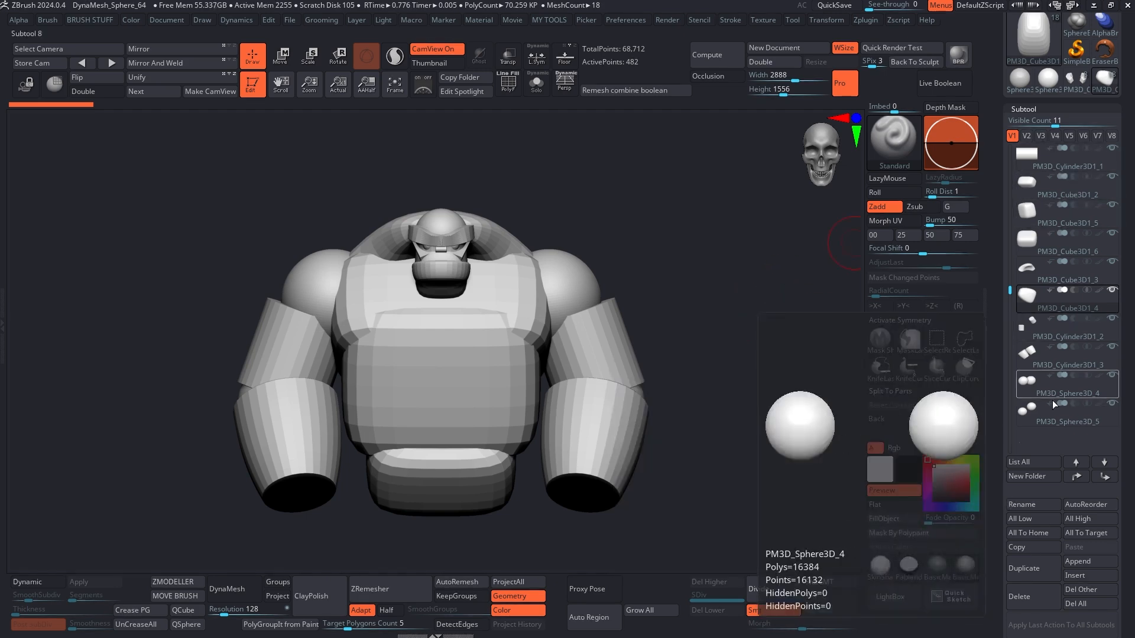
pyautogui.moveTo(1009, 269); pyautogui.dragTo(1018, 163)
pyautogui.keyDown('alt'); pyautogui.click(570, 279); pyautogui.keyUp('alt')
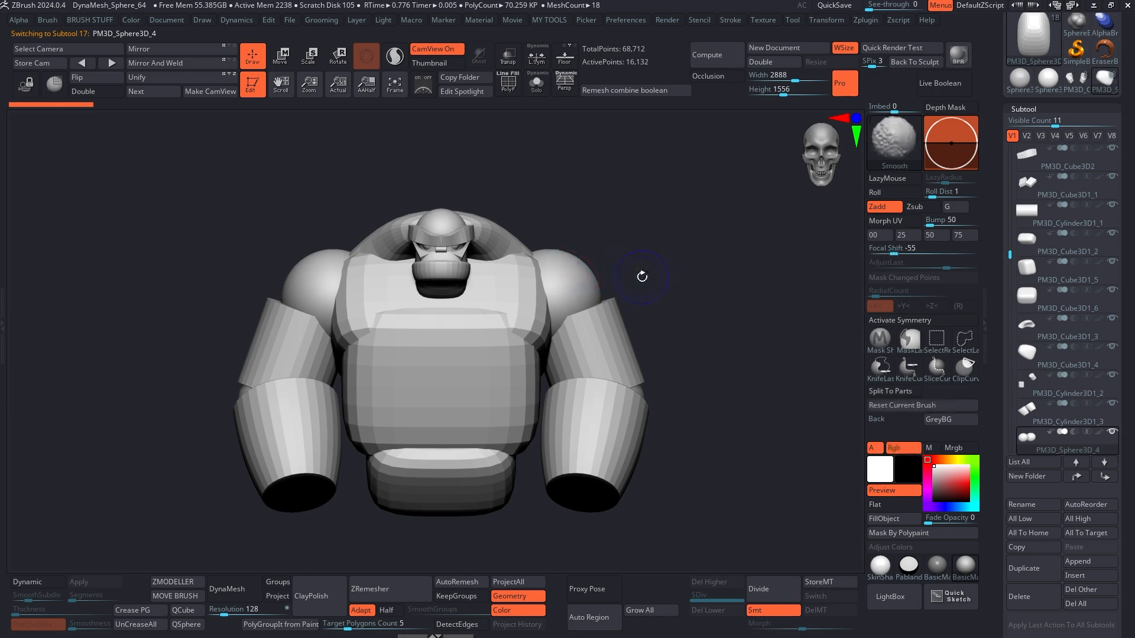
pyautogui.hotkey('shift', 'f')
pyautogui.moveTo(696, 259); pyautogui.dragTo(686, 260)
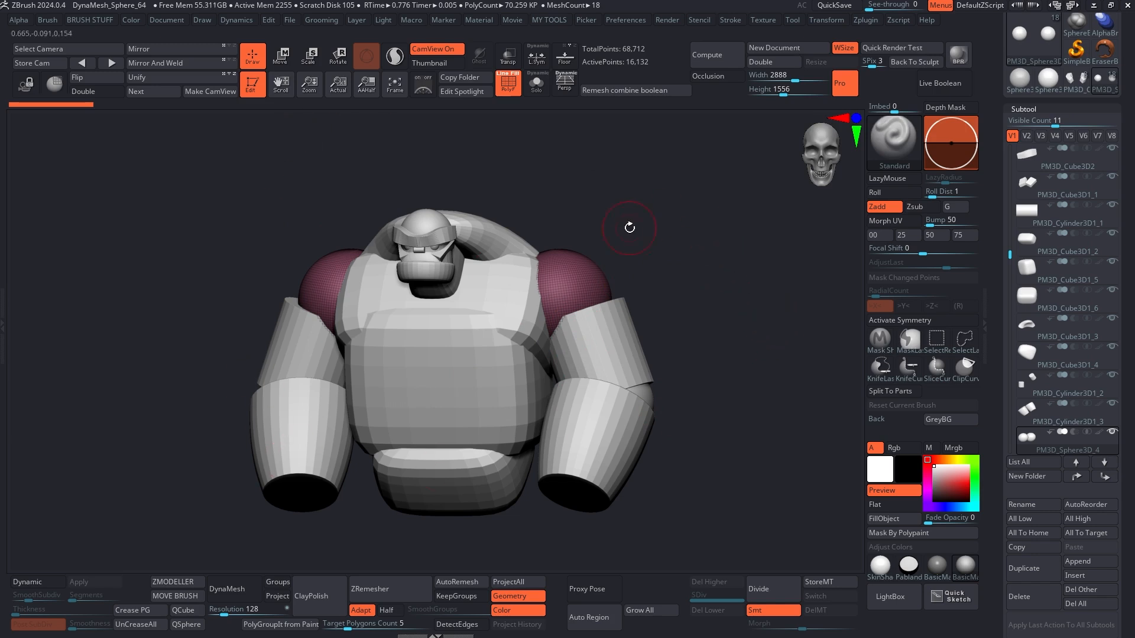
# - Merge all visible subtools into a single mesh with MergeVisible and switch to the merged tool
pyautogui.scroll(-5, 996, 405)
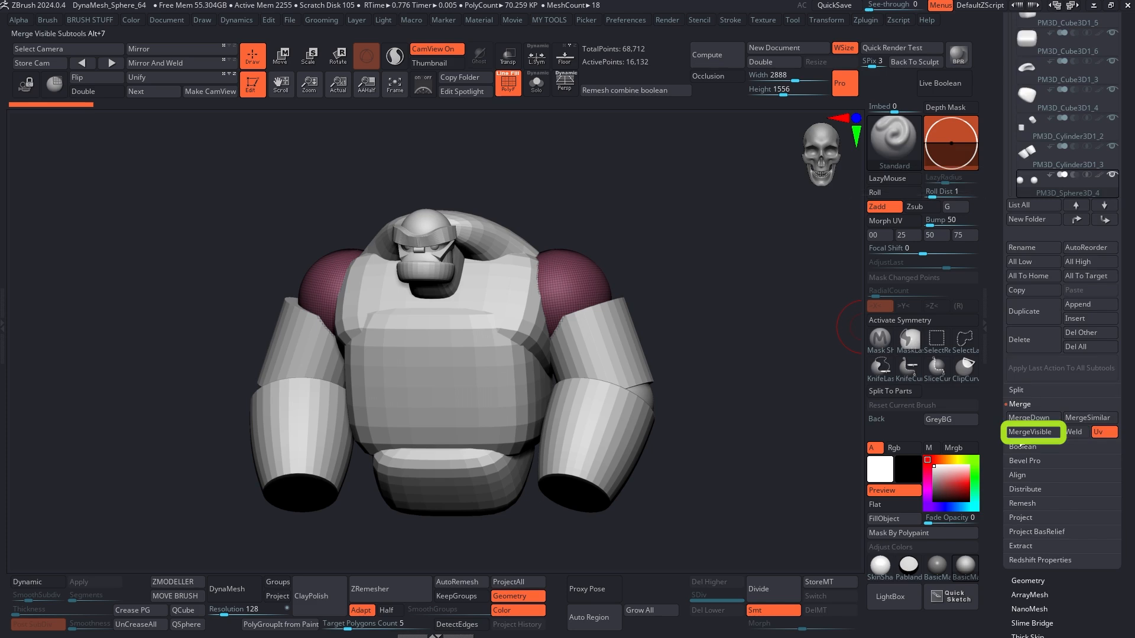
pyautogui.moveTo(1004, 173); pyautogui.dragTo(1006, 204)
pyautogui.scroll(7, 1006, 204)
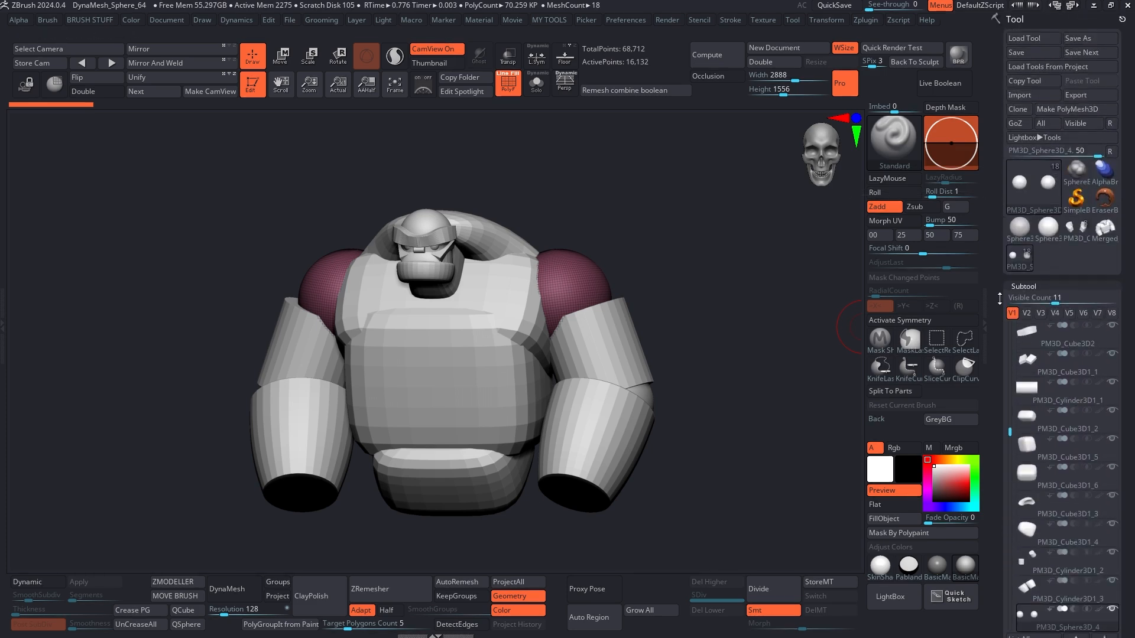
pyautogui.click(1104, 228)
pyautogui.click(1111, 152)
pyautogui.moveTo(601, 178); pyautogui.dragTo(495, 166)
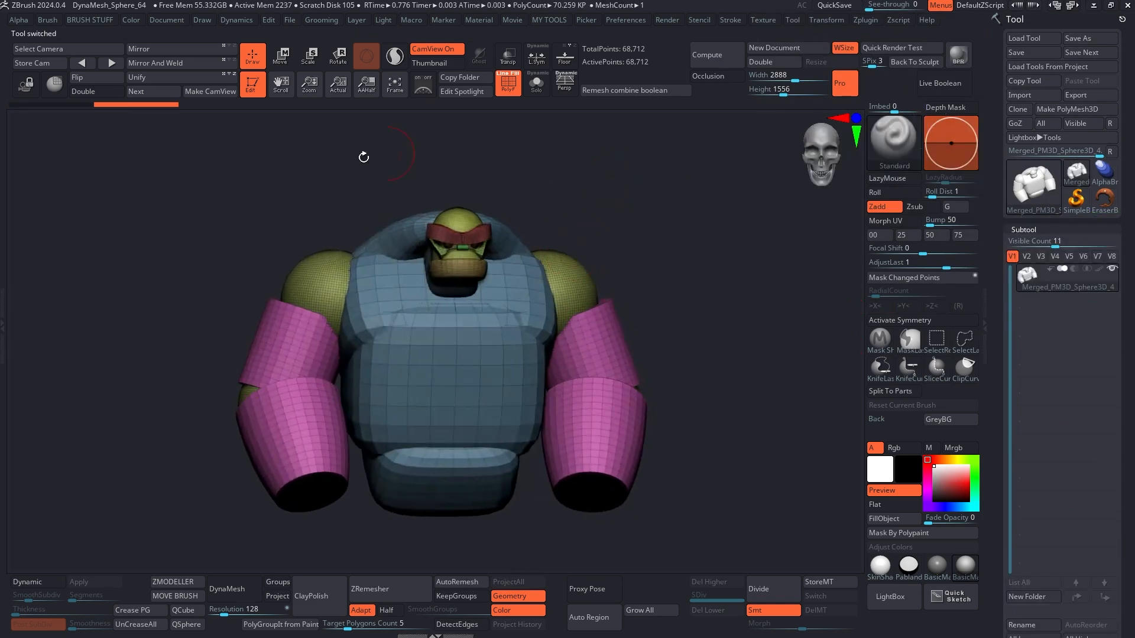
pyautogui.moveTo(558, 194)
pyautogui.mouseDown()
pyautogui.moveTo(588, 192)
pyautogui.moveTo(601, 217)
pyautogui.moveTo(566, 194)
pyautogui.mouseUp()
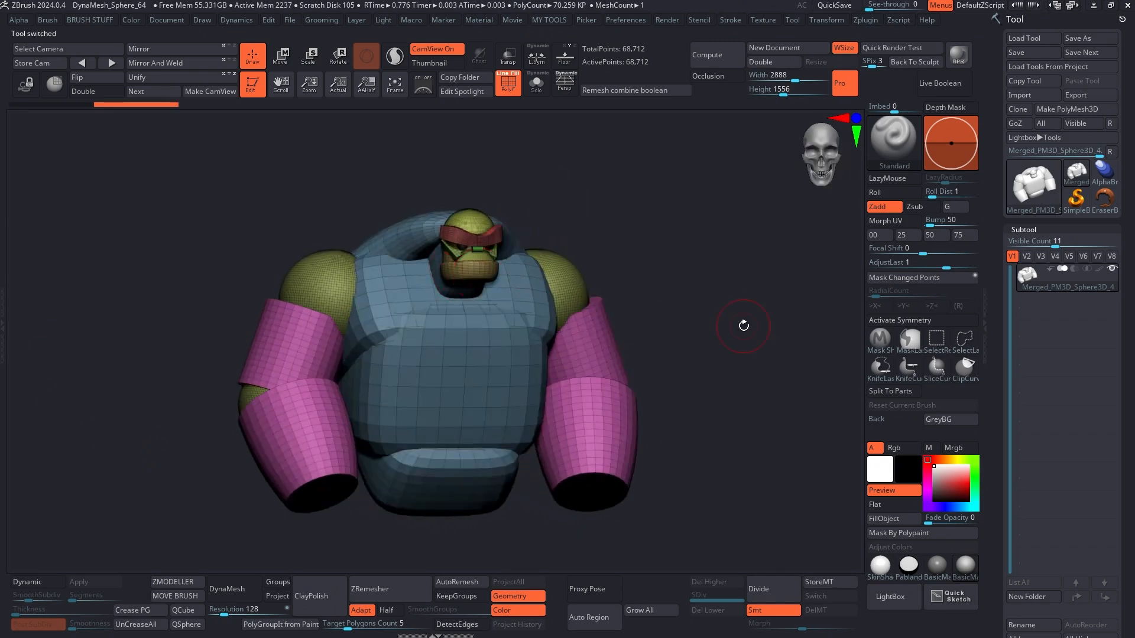
pyautogui.moveTo(744, 326); pyautogui.dragTo(739, 331)
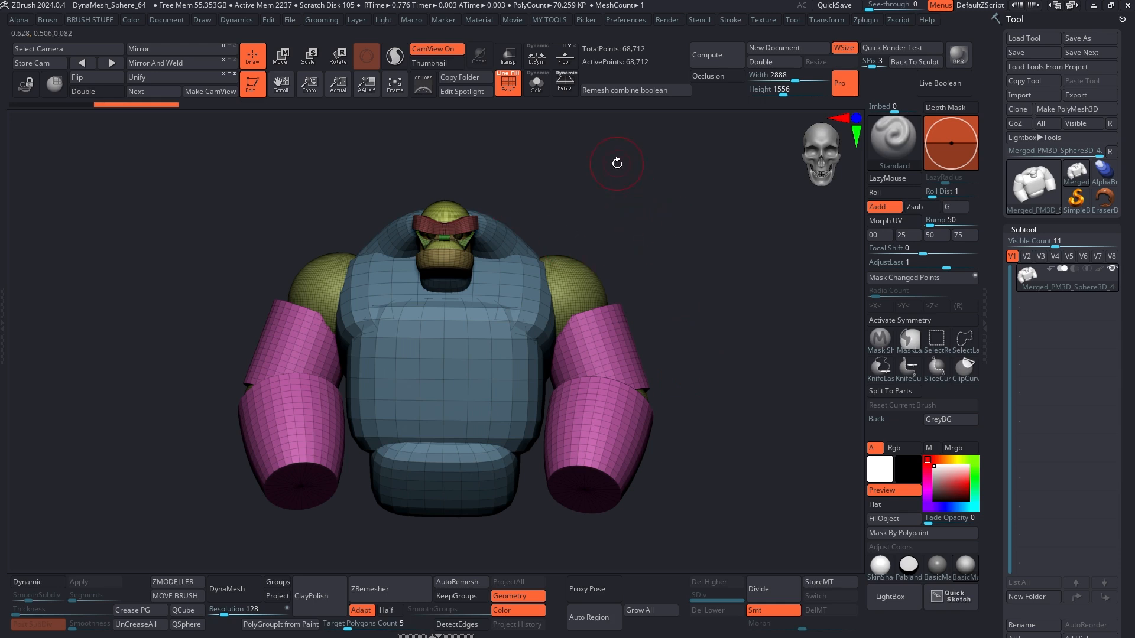
# - Auto-group the parts of the merged mesh, try Mirror And Weld on it, and undo the mirroring
pyautogui.press('1')
pyautogui.click(595, 264)
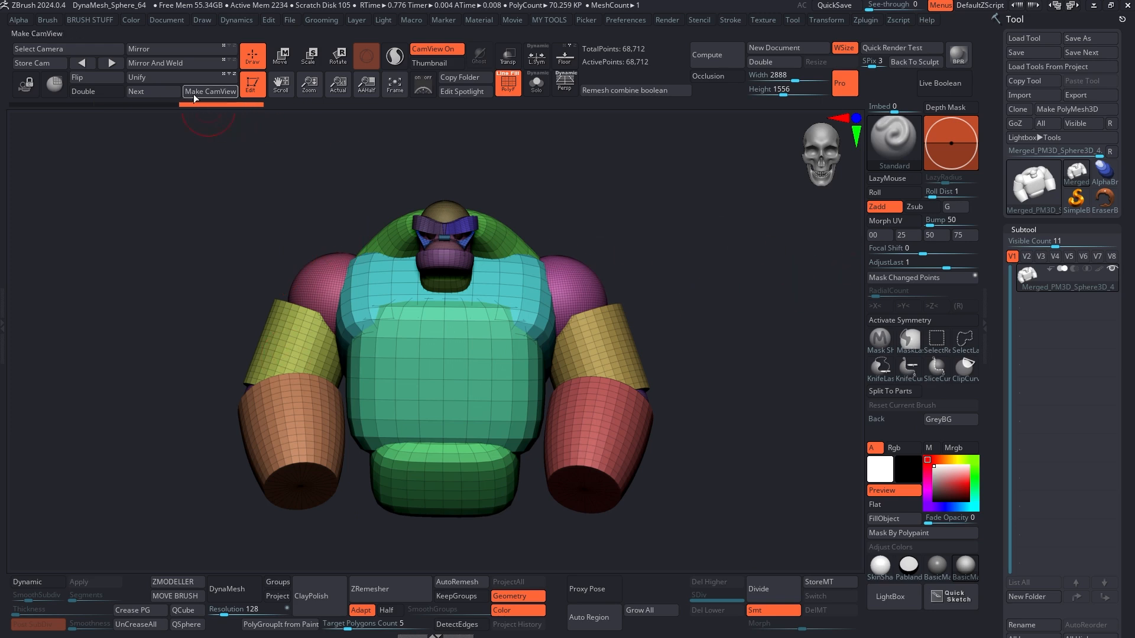
pyautogui.click(171, 62)
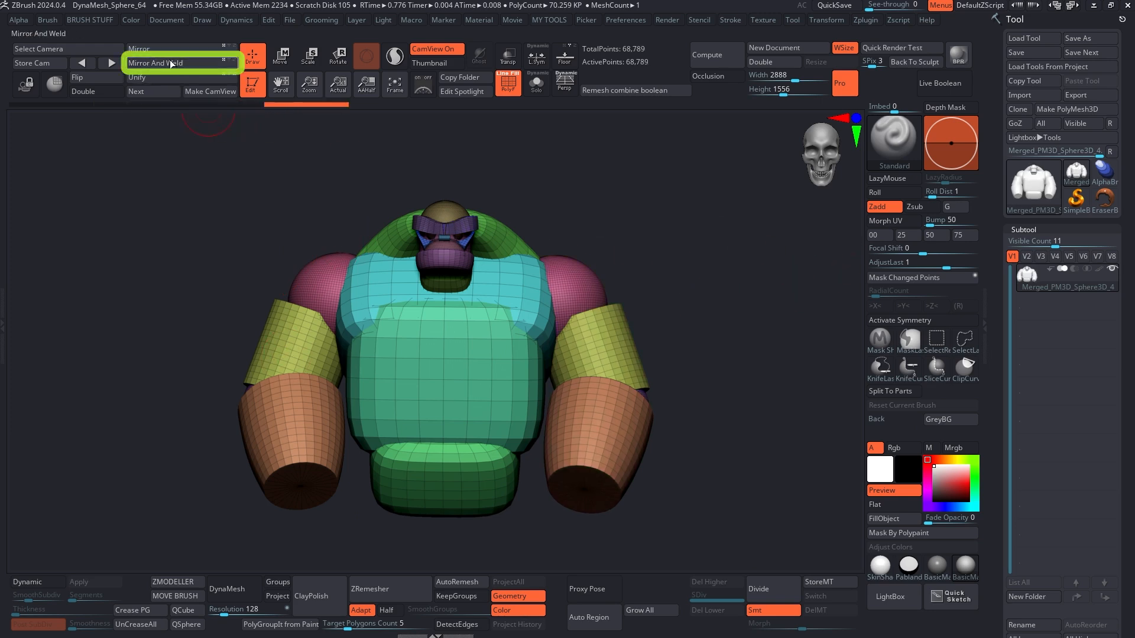
pyautogui.hotkey('ctrl', 'z')
# - Give each disconnected part of the merged mesh its own polygroup with Auto Groups
pyautogui.scroll(-10, 999, 217)
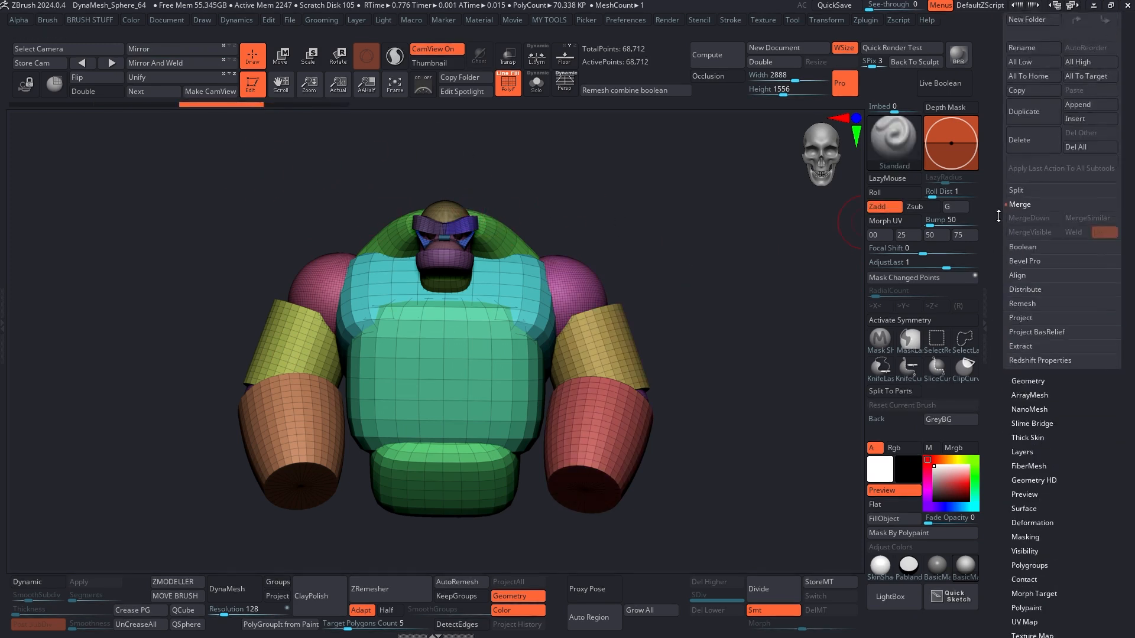
pyautogui.scroll(-10, 998, 217)
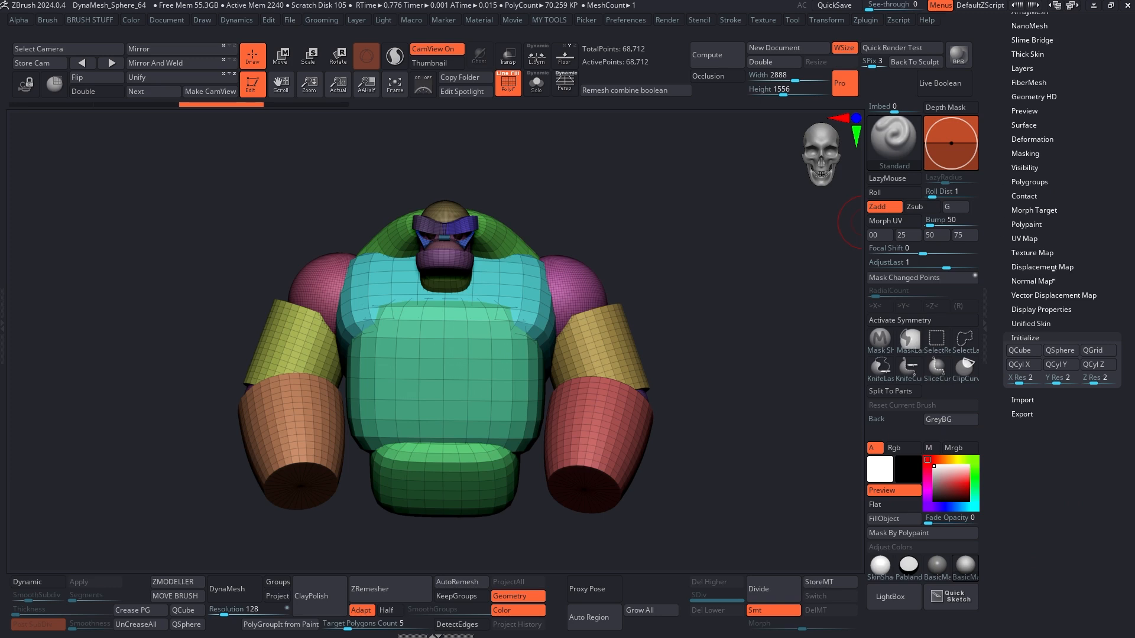
pyautogui.click(1029, 182)
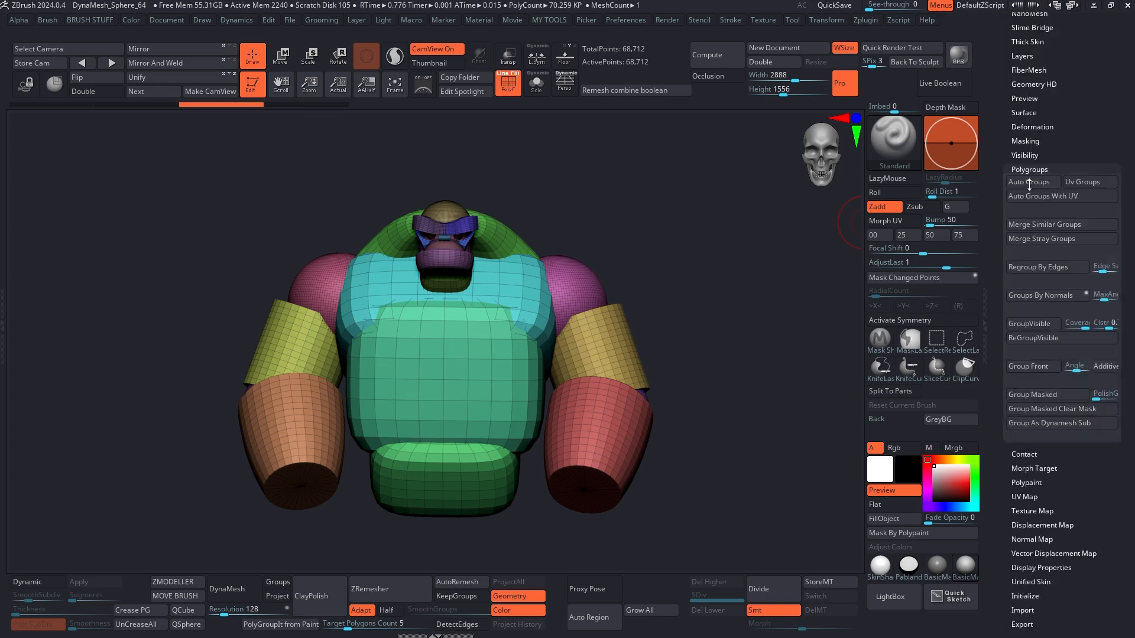
pyautogui.scroll(-2, 1041, 94)
pyautogui.scroll(2, 1041, 91)
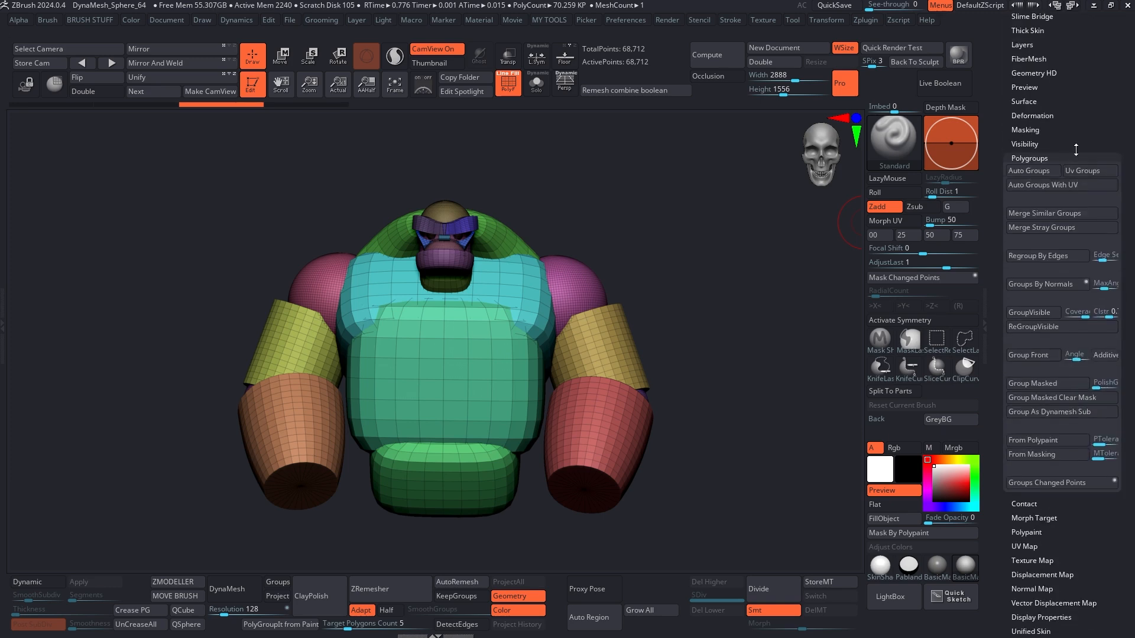
pyautogui.click(1036, 173)
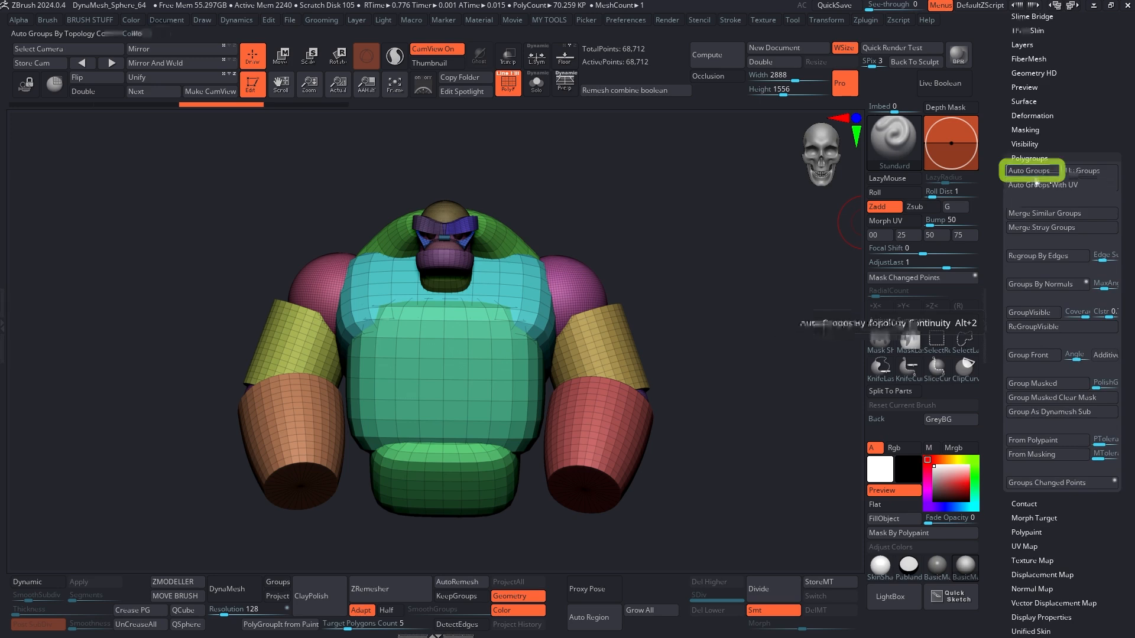
pyautogui.click(1037, 173)
pyautogui.click(1036, 173)
pyautogui.click(1037, 173)
pyautogui.click(1037, 173)
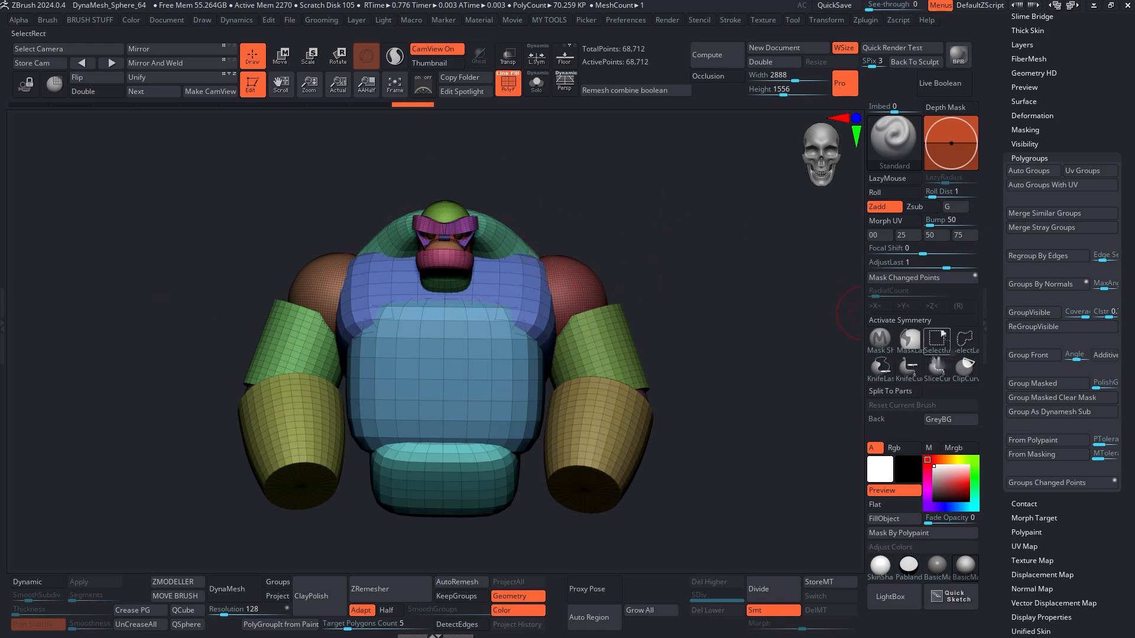
# - Set SelectRect as the selection brush, isolate the chest block and a shoulder sphere in turn, and show the whole model
pyautogui.click(941, 335)
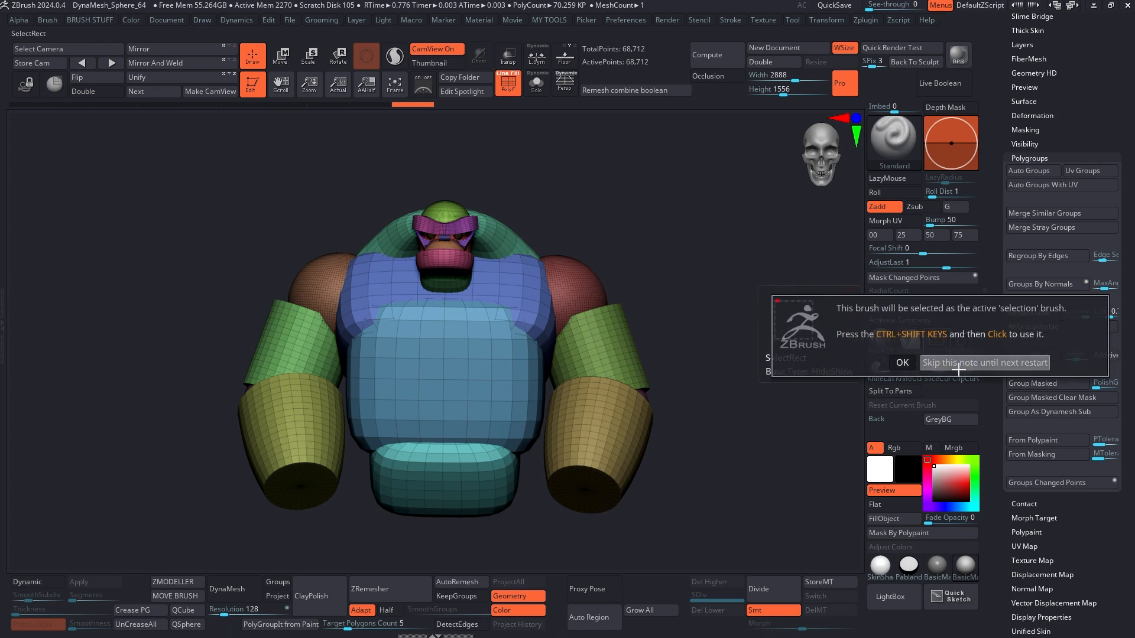
pyautogui.click(921, 364)
pyautogui.keyDown('ctrl'); pyautogui.keyDown('shift'); pyautogui.click(526, 270); pyautogui.keyUp('shift'); pyautogui.keyUp('ctrl')
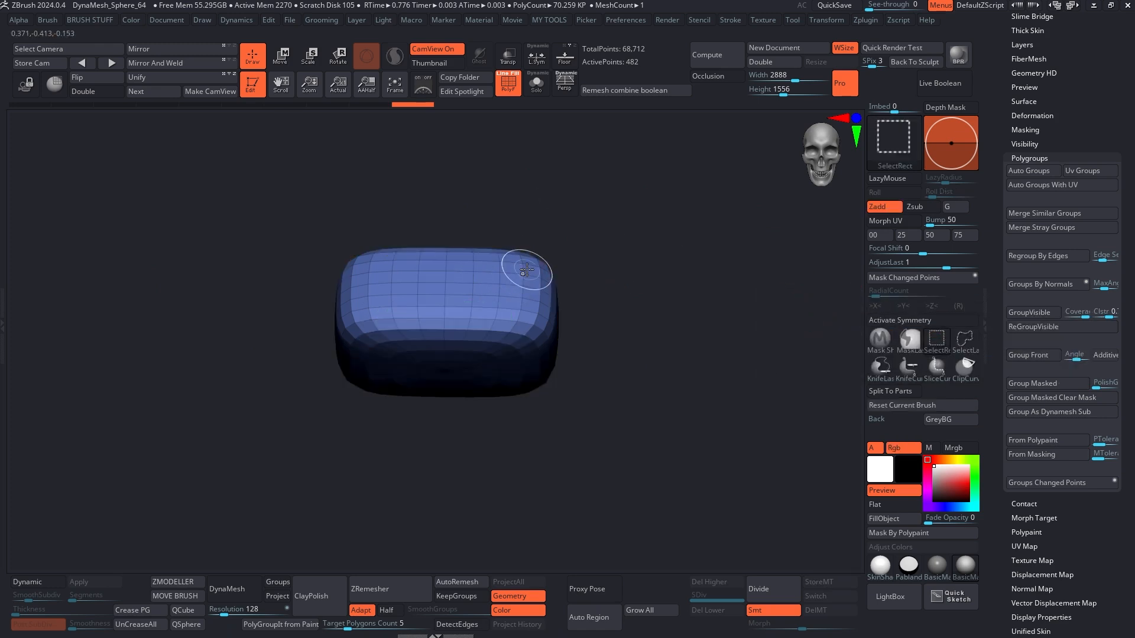
pyautogui.keyDown('ctrl'); pyautogui.keyDown('shift'); pyautogui.click(489, 172); pyautogui.keyUp('shift'); pyautogui.keyUp('ctrl')
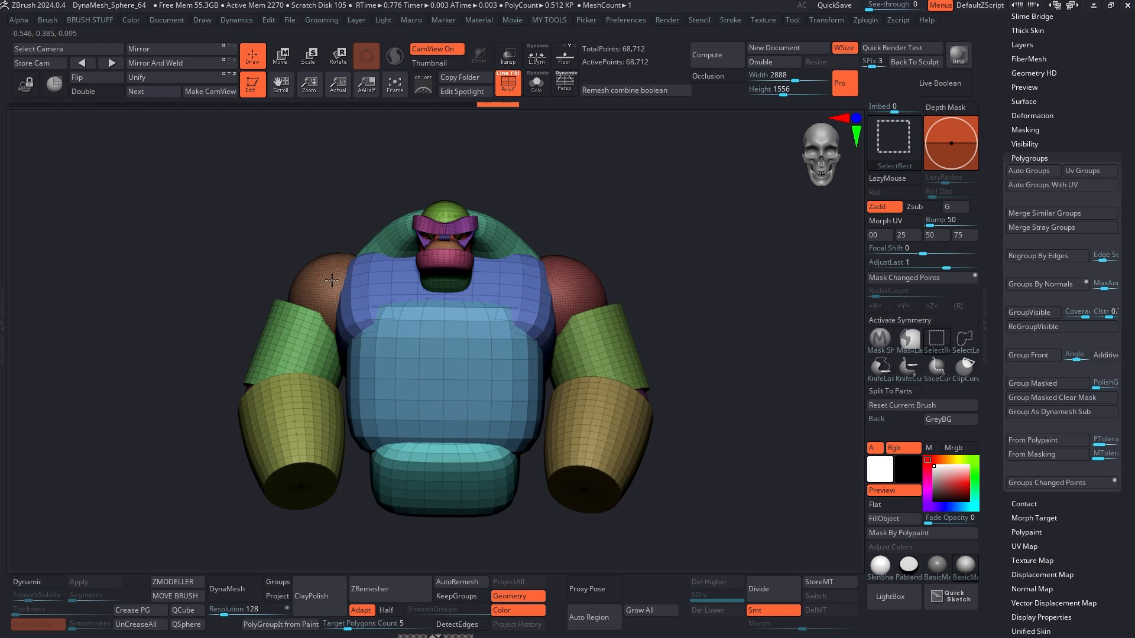
pyautogui.keyDown('ctrl'); pyautogui.keyDown('shift'); pyautogui.click(334, 285); pyautogui.keyUp('shift'); pyautogui.keyUp('ctrl')
pyautogui.keyDown('ctrl'); pyautogui.keyDown('shift'); pyautogui.click(696, 260); pyautogui.keyUp('shift'); pyautogui.keyUp('ctrl')
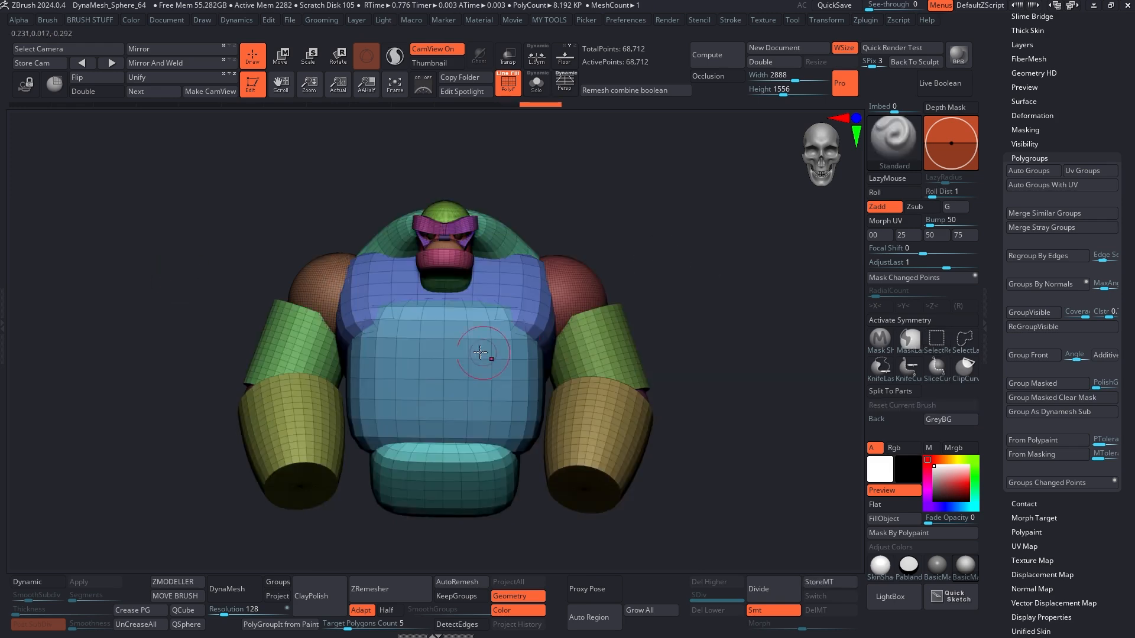
# - Isolate the shoulder sphere on the character's right to check its polygroup, and show the whole model again
pyautogui.click(1053, 158)
pyautogui.moveTo(1056, 107); pyautogui.dragTo(1071, 338)
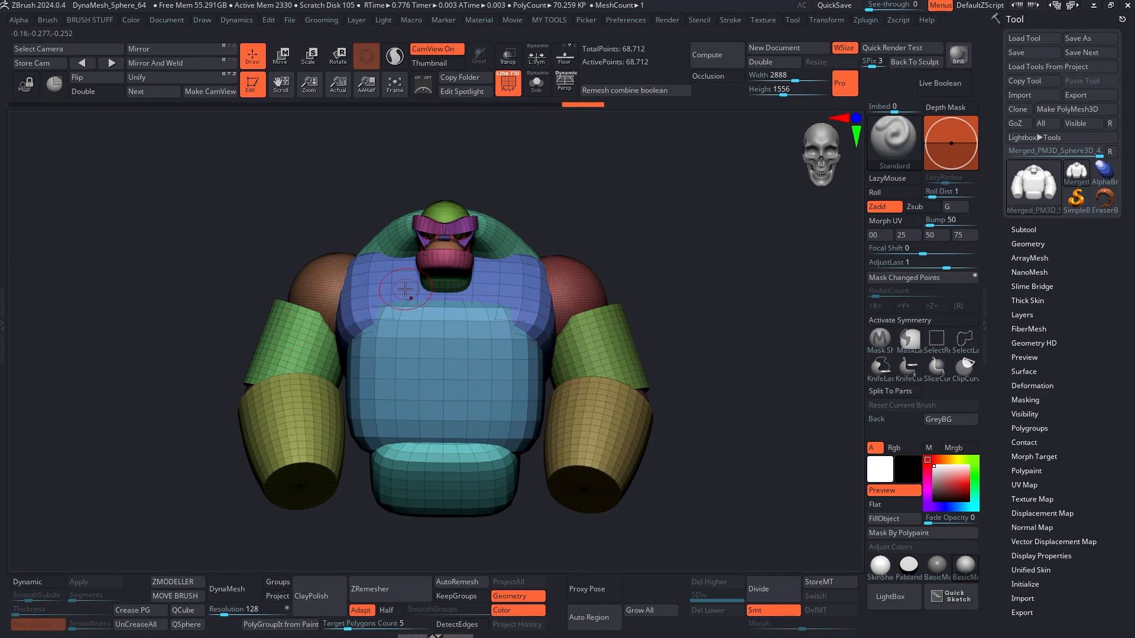
pyautogui.keyDown('ctrl'); pyautogui.keyDown('shift'); pyautogui.click(316, 253); pyautogui.keyUp('shift'); pyautogui.keyUp('ctrl')
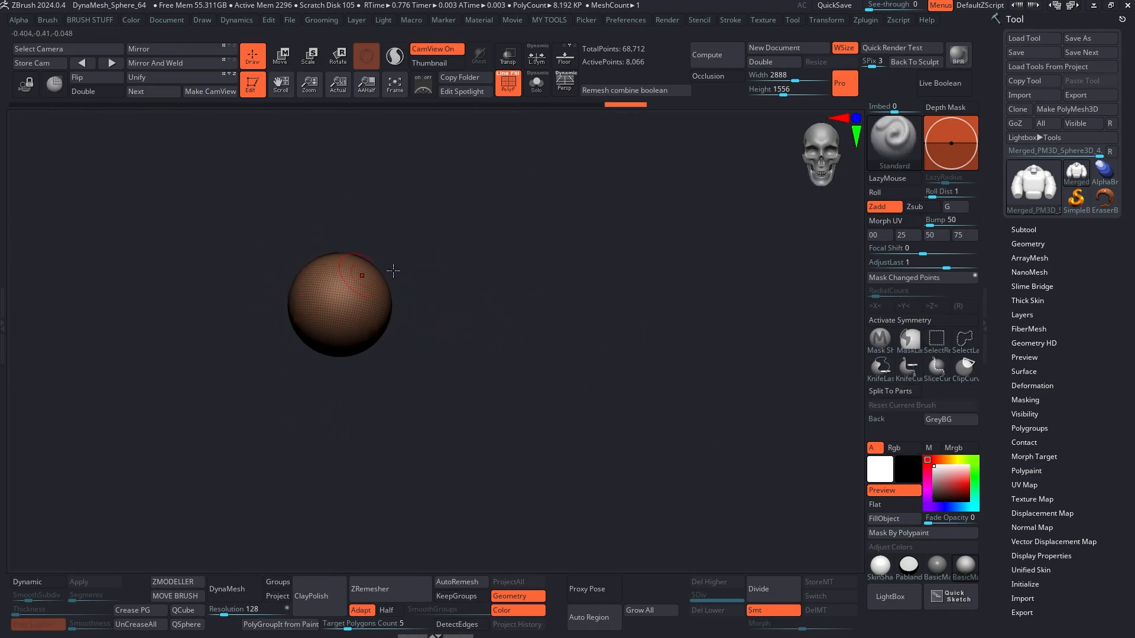
pyautogui.keyDown('ctrl'); pyautogui.keyDown('shift'); pyautogui.click(550, 256); pyautogui.keyUp('shift'); pyautogui.keyUp('ctrl')
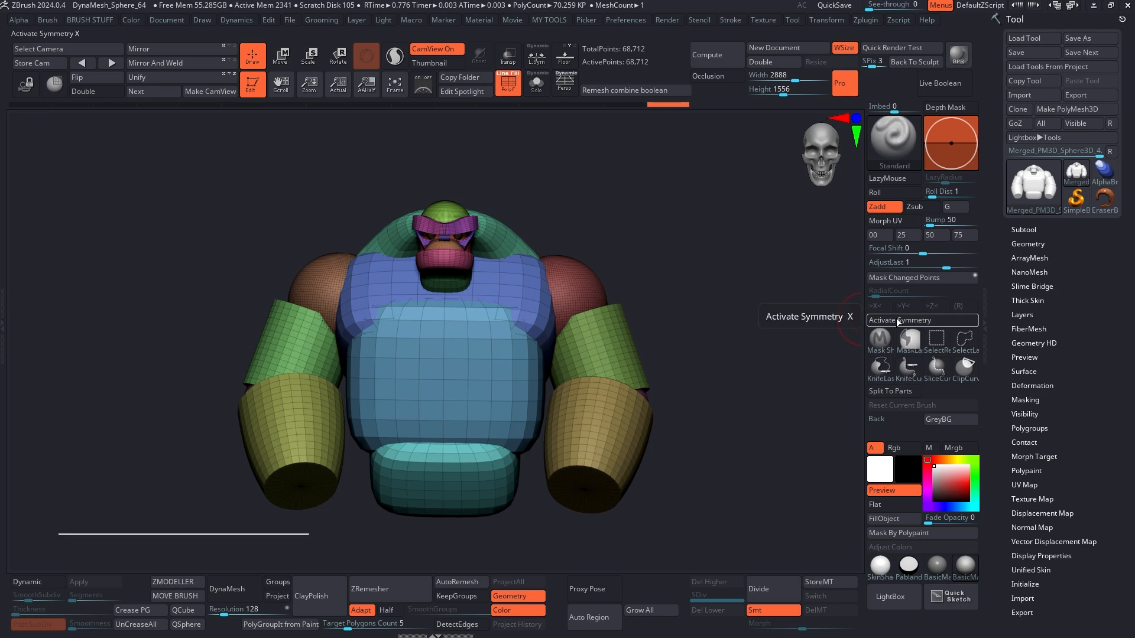
# - Activate X symmetry, isolate the shoulder sphere on the character's left, and show the whole model again
pyautogui.press('x')
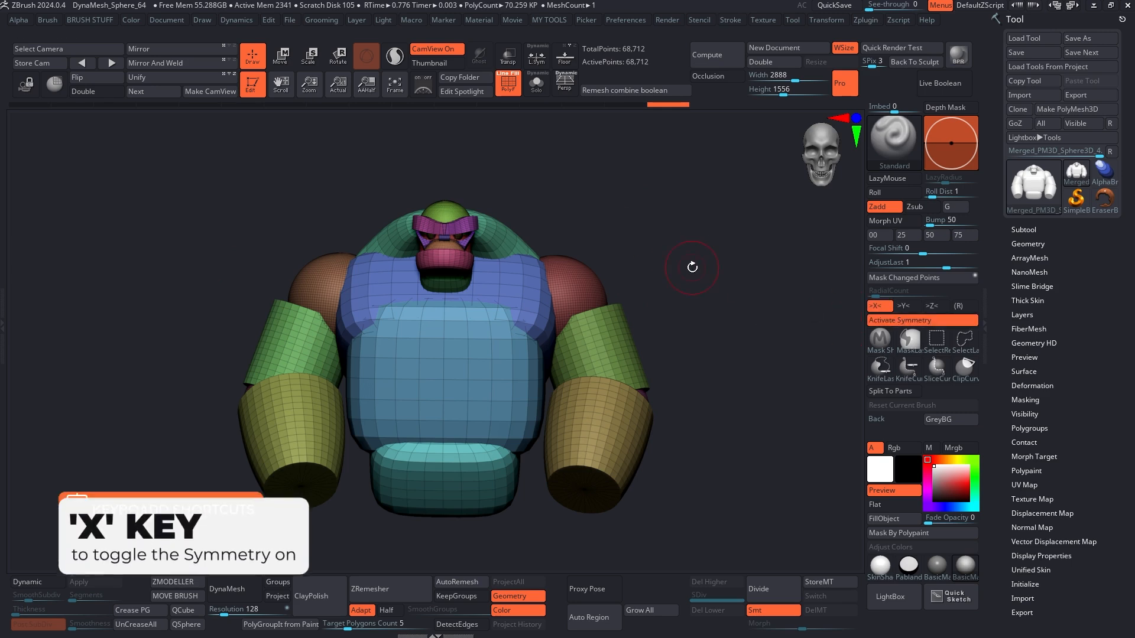
pyautogui.keyDown('ctrl'); pyautogui.keyDown('shift'); pyautogui.click(577, 275); pyautogui.keyUp('shift'); pyautogui.keyUp('ctrl')
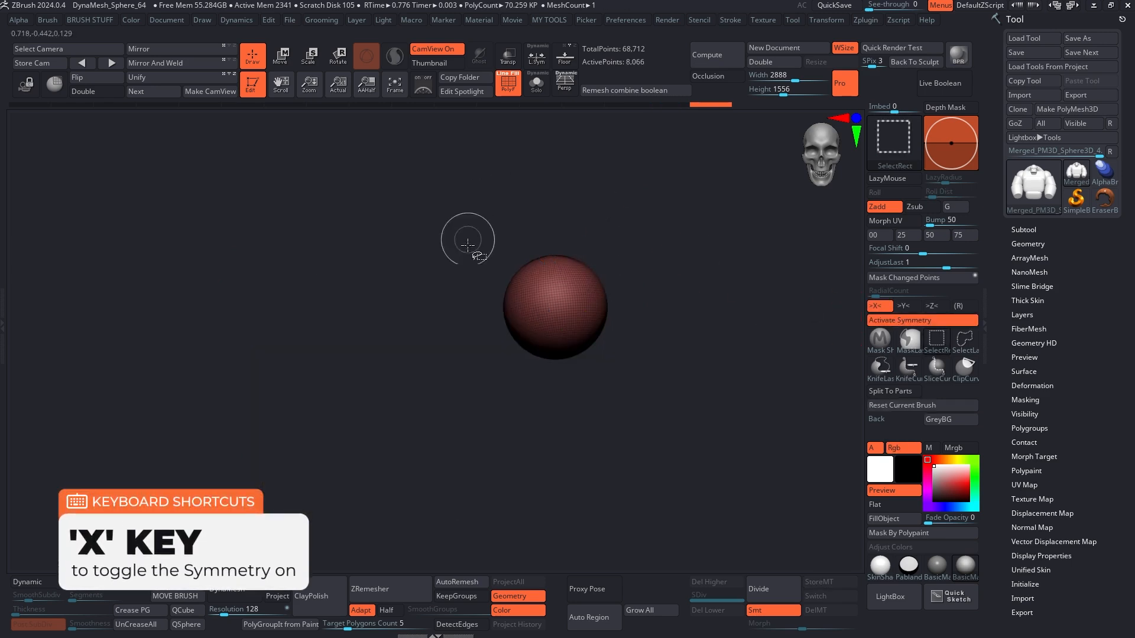
pyautogui.keyDown('ctrl'); pyautogui.keyDown('shift'); pyautogui.click(603, 270); pyautogui.keyUp('shift'); pyautogui.keyUp('ctrl')
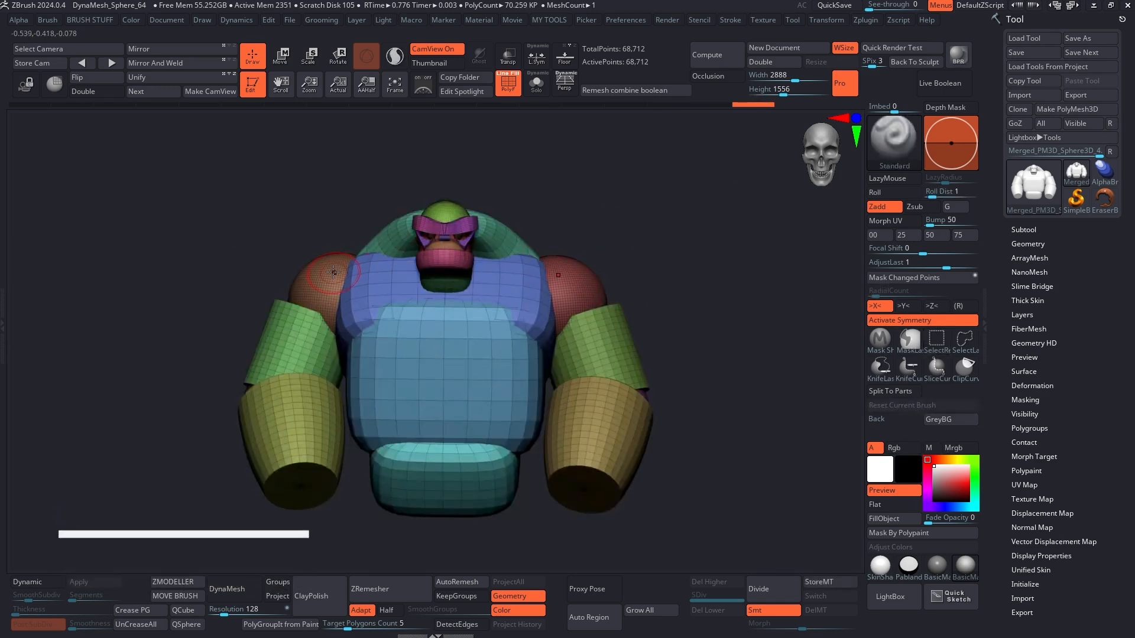
# - Mirror and weld the merged mesh across X, and check the upper arm, shoulder and forearm polygroups by isolating each
pyautogui.click(186, 66)
pyautogui.hotkey('ctrl', 'shift')
pyautogui.keyDown('ctrl'); pyautogui.keyDown('shift'); pyautogui.click(609, 353); pyautogui.keyUp('shift'); pyautogui.keyUp('ctrl')
pyautogui.keyDown('ctrl'); pyautogui.keyDown('shift'); pyautogui.click(674, 320); pyautogui.keyUp('shift'); pyautogui.keyUp('ctrl')
pyautogui.keyDown('ctrl'); pyautogui.keyDown('shift'); pyautogui.click(585, 287); pyautogui.keyUp('shift'); pyautogui.keyUp('ctrl')
pyautogui.keyDown('ctrl'); pyautogui.keyDown('shift'); pyautogui.click(689, 269); pyautogui.keyUp('shift'); pyautogui.keyUp('ctrl')
pyautogui.keyDown('ctrl'); pyautogui.keyDown('shift'); pyautogui.click(603, 385); pyautogui.keyUp('shift'); pyautogui.keyUp('ctrl')
pyautogui.keyDown('ctrl'); pyautogui.keyDown('shift'); pyautogui.click(674, 302); pyautogui.keyUp('shift'); pyautogui.keyUp('ctrl')
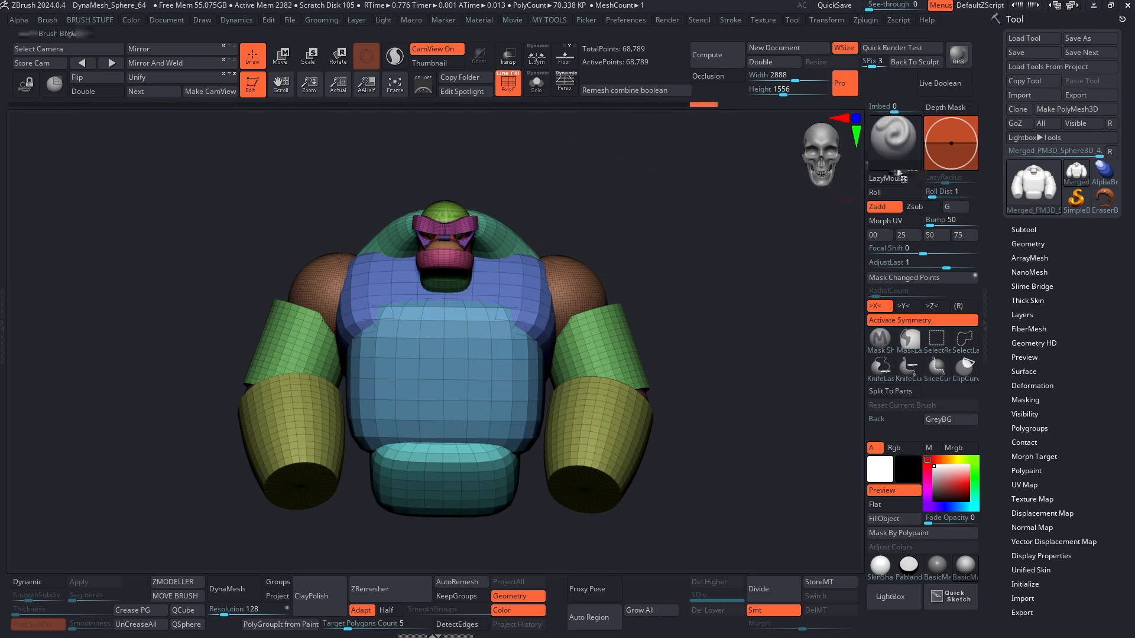
# - Browse the sculpting brush library and filter it to brushes starting with M to locate Move and Move Topological
pyautogui.click(898, 137)
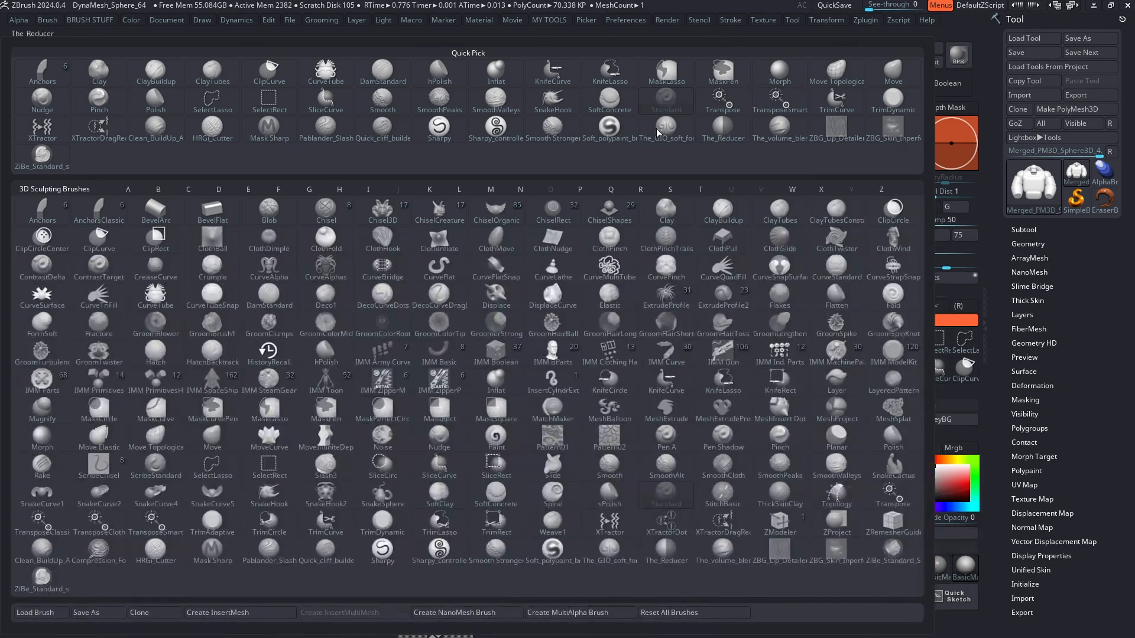
pyautogui.click(48, 19)
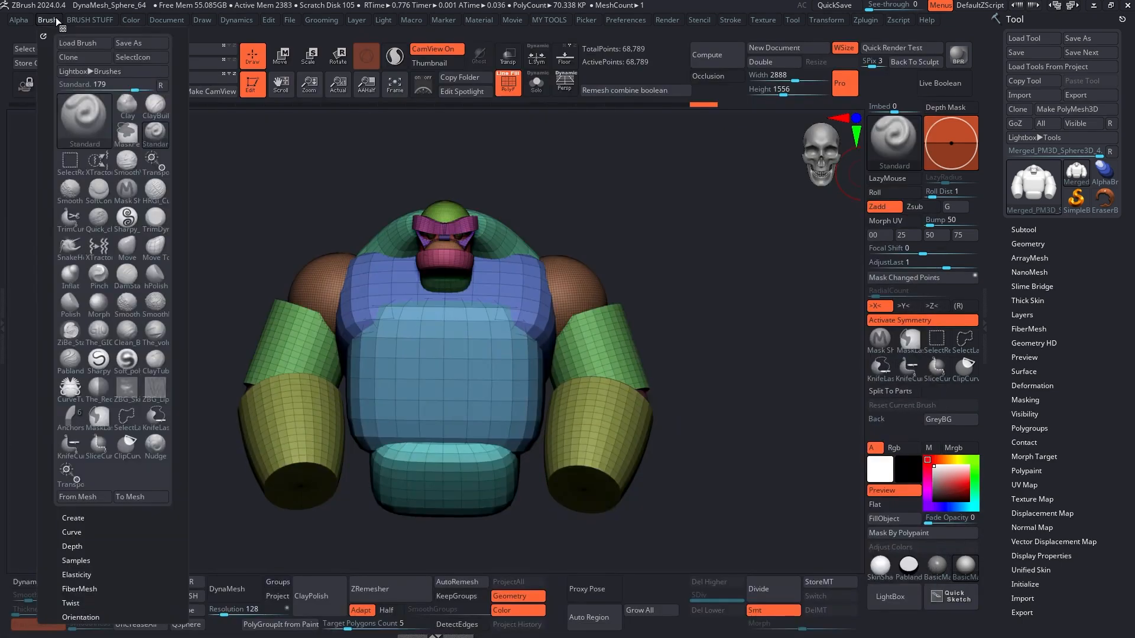
pyautogui.click(76, 119)
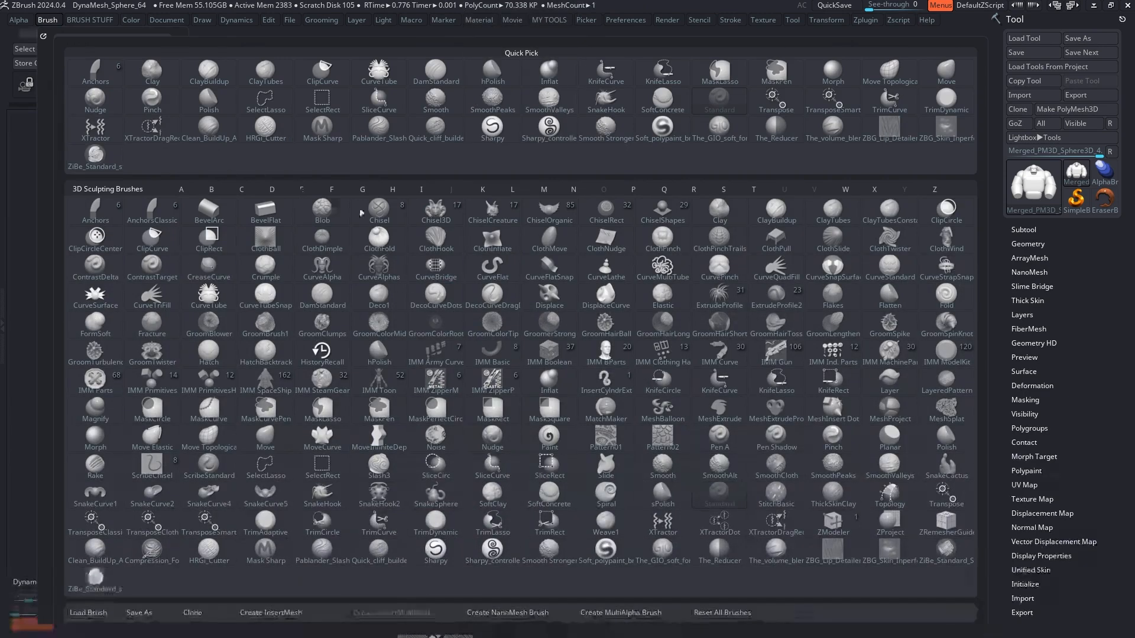
pyautogui.click(545, 189)
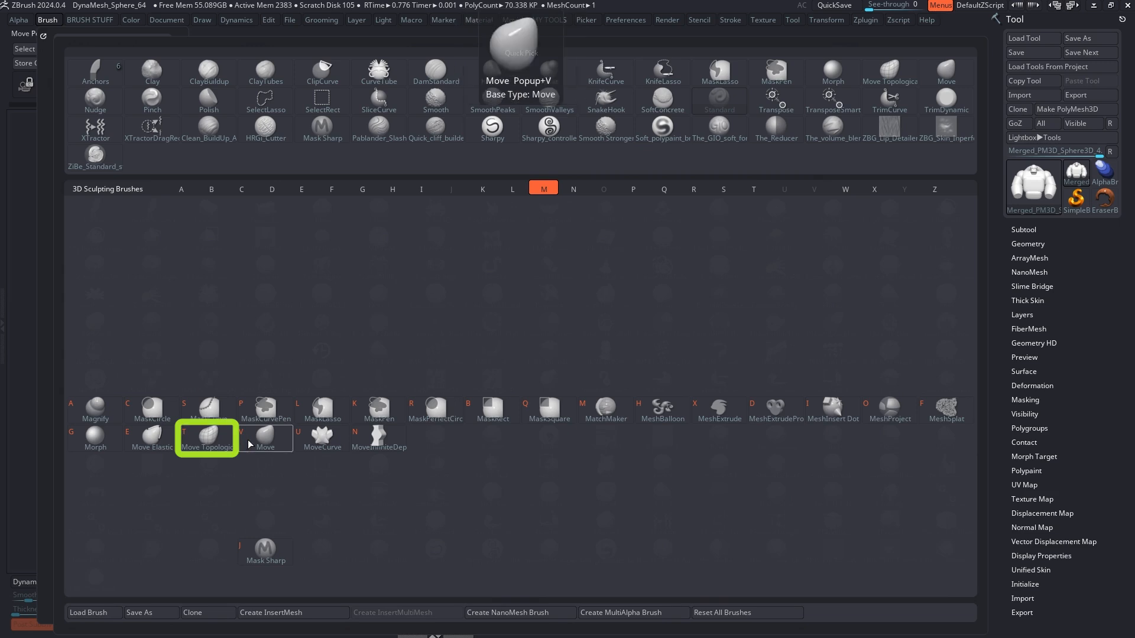
pyautogui.click(255, 445)
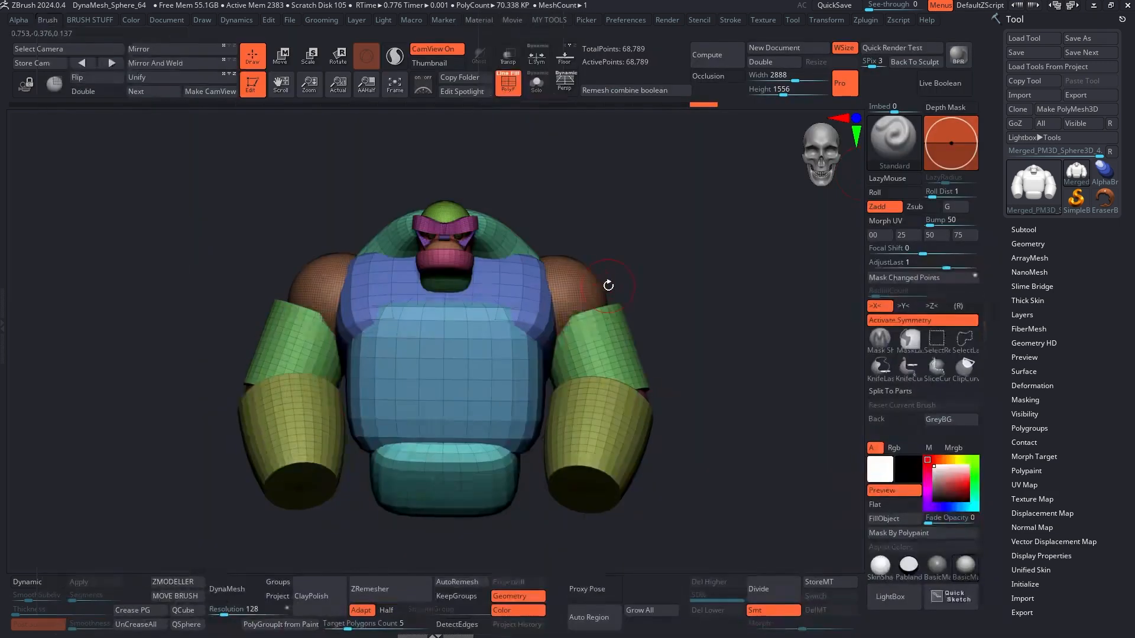
# - Pick the Move brush from the essential brushes, and switch to Move Topological
pyautogui.press('b')
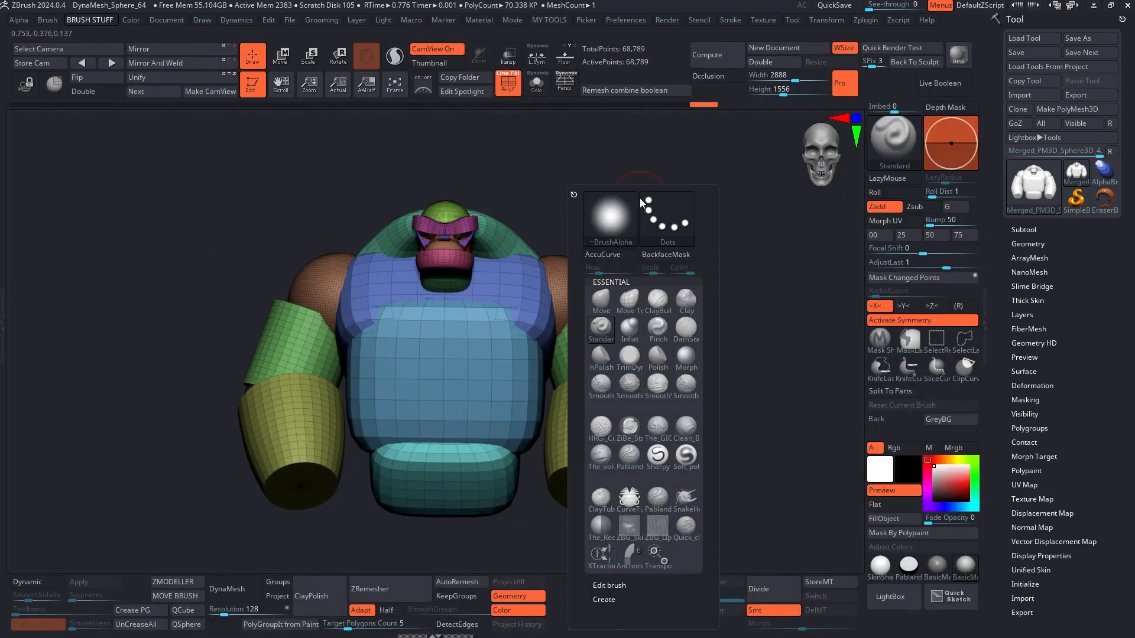
pyautogui.click(595, 309)
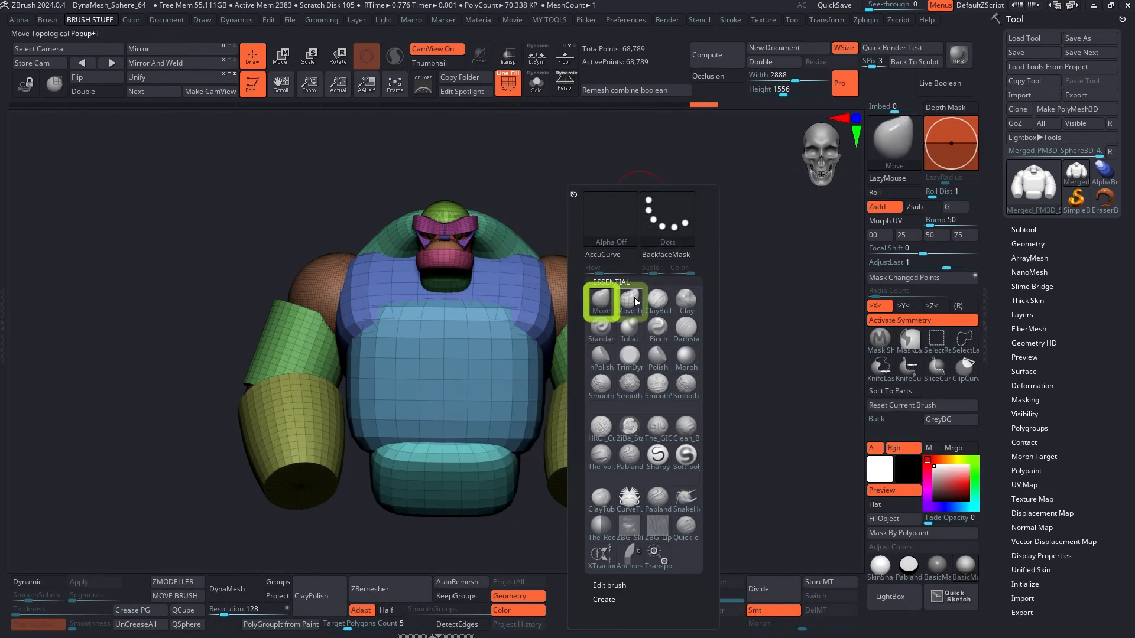
pyautogui.click(619, 313)
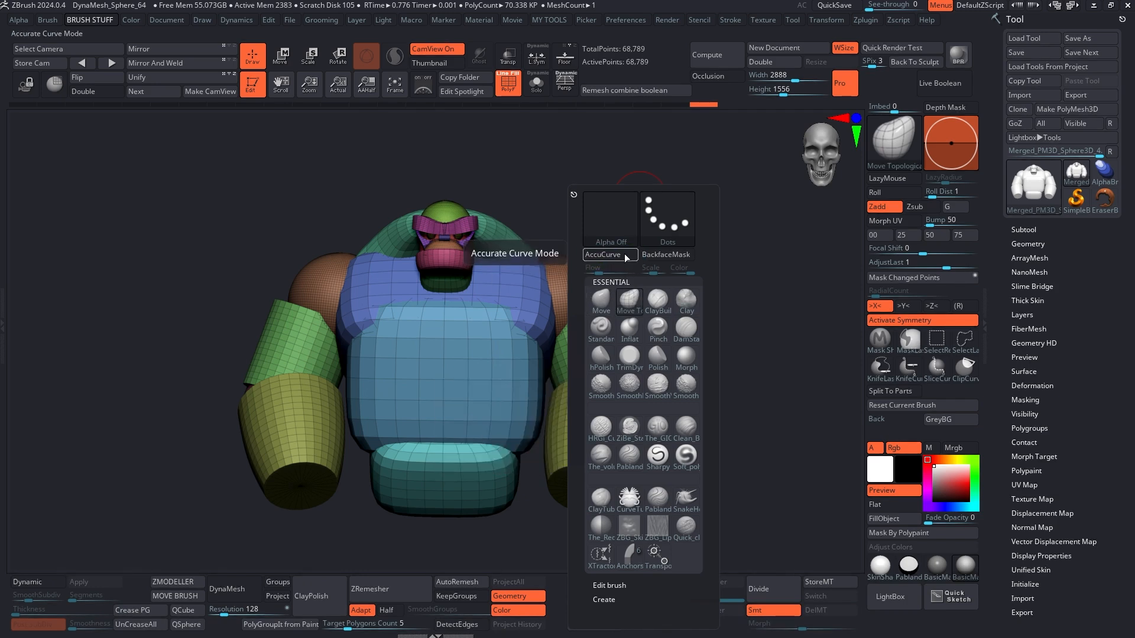
# - Select the Move brush, enlarge it, try pulling the shoulder spheres up and outward, and undo the pull
pyautogui.click(608, 299)
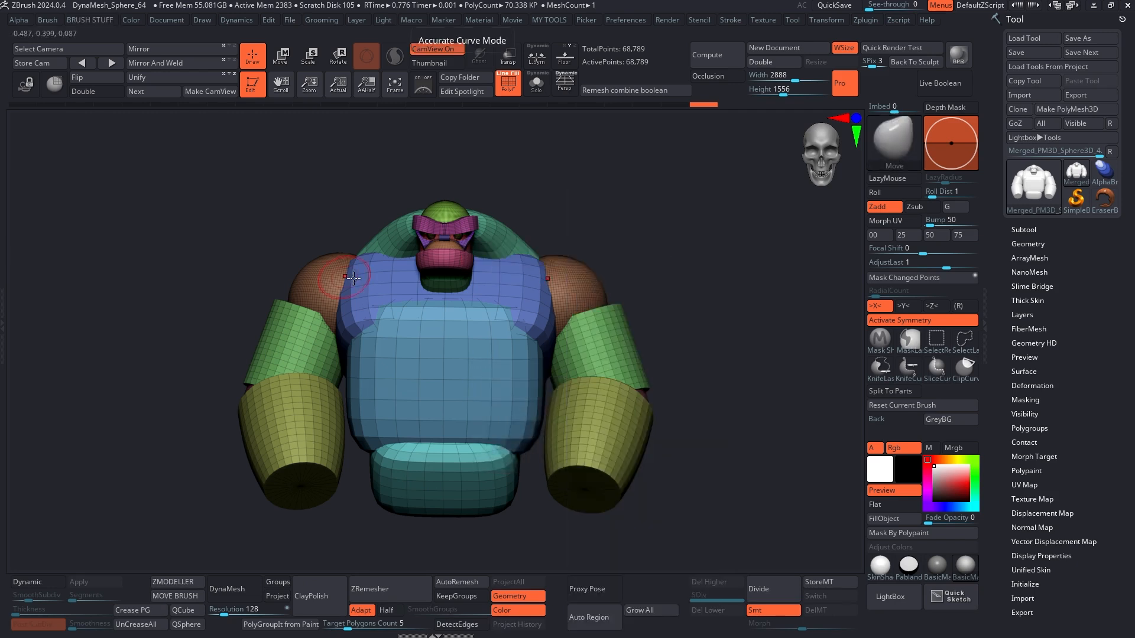
pyautogui.press('space')
pyautogui.moveTo(593, 250)
pyautogui.mouseDown()
pyautogui.moveTo(623, 251)
pyautogui.moveTo(601, 238)
pyautogui.moveTo(721, 125)
pyautogui.mouseUp()
pyautogui.moveTo(647, 204); pyautogui.dragTo(664, 194)
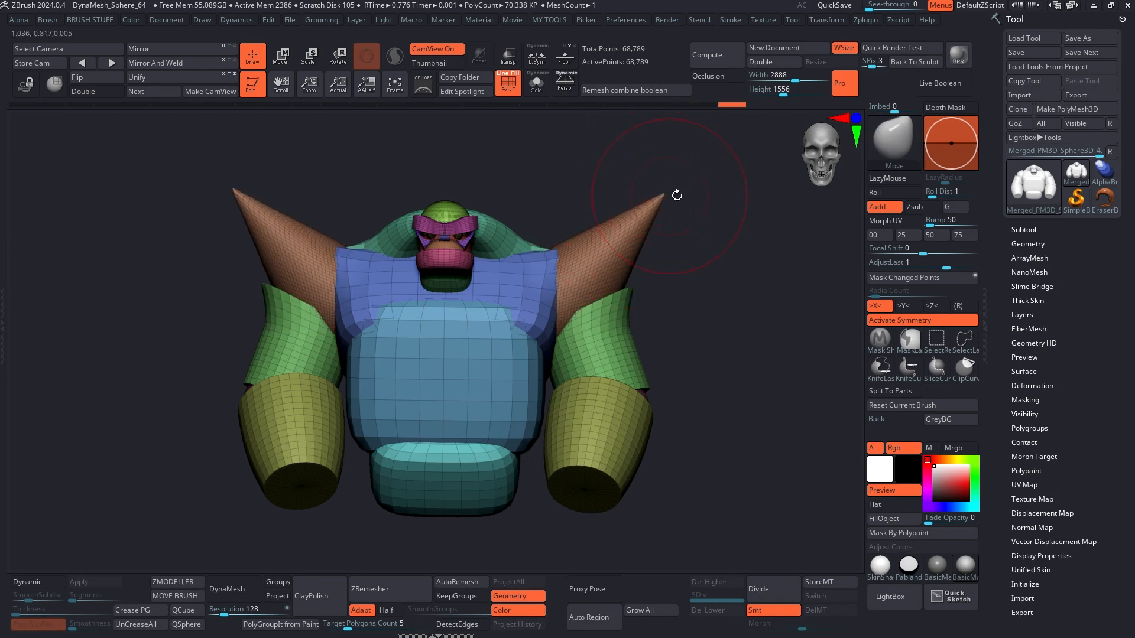
pyautogui.hotkey('ctrl', 'z')
# - Toggle the AccuCurve option, try the same upward pull on the shoulder spheres, and undo it
pyautogui.press('space')
pyautogui.click(617, 255)
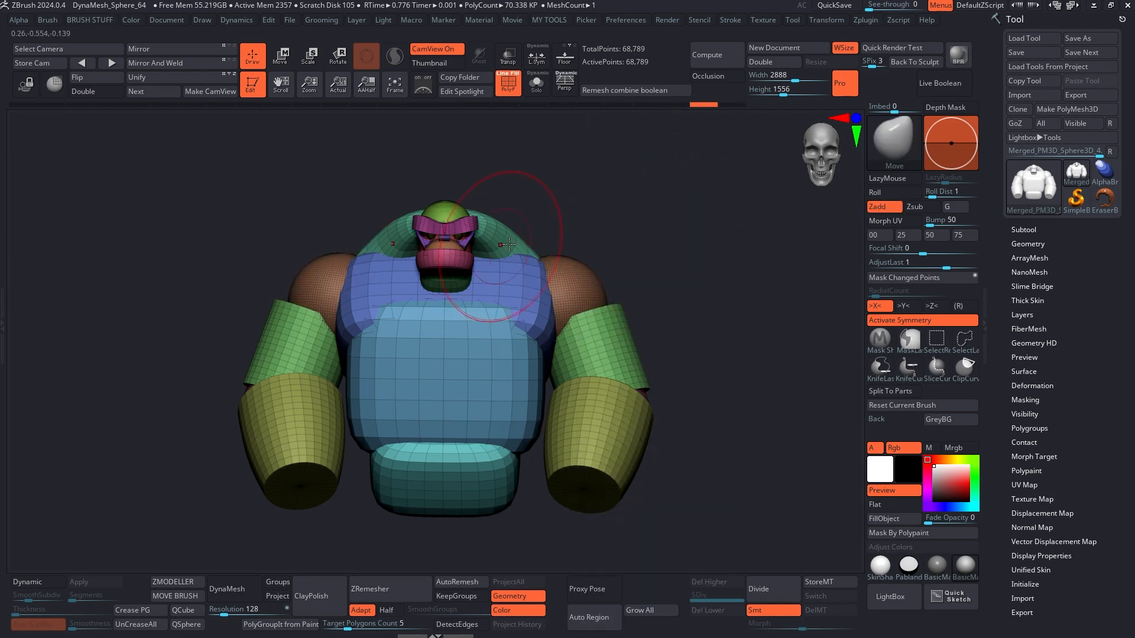
pyautogui.moveTo(580, 260); pyautogui.dragTo(664, 160)
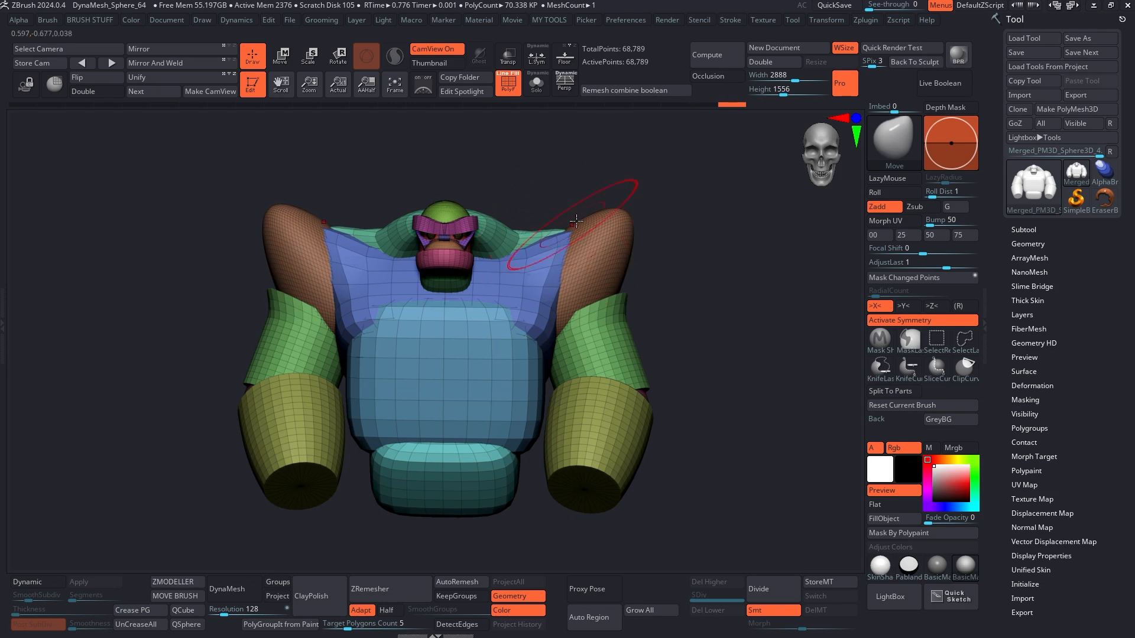
pyautogui.hotkey('ctrl', 'z')
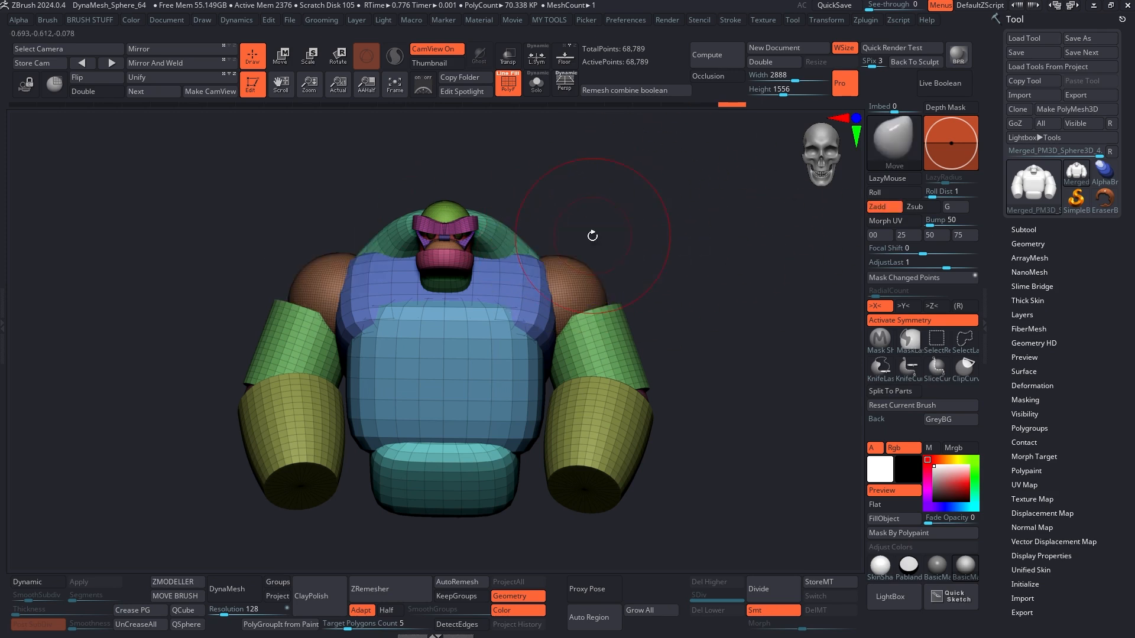
# - Open the Curve settings of the Move brush to locate the accurate curve option
pyautogui.press('space')
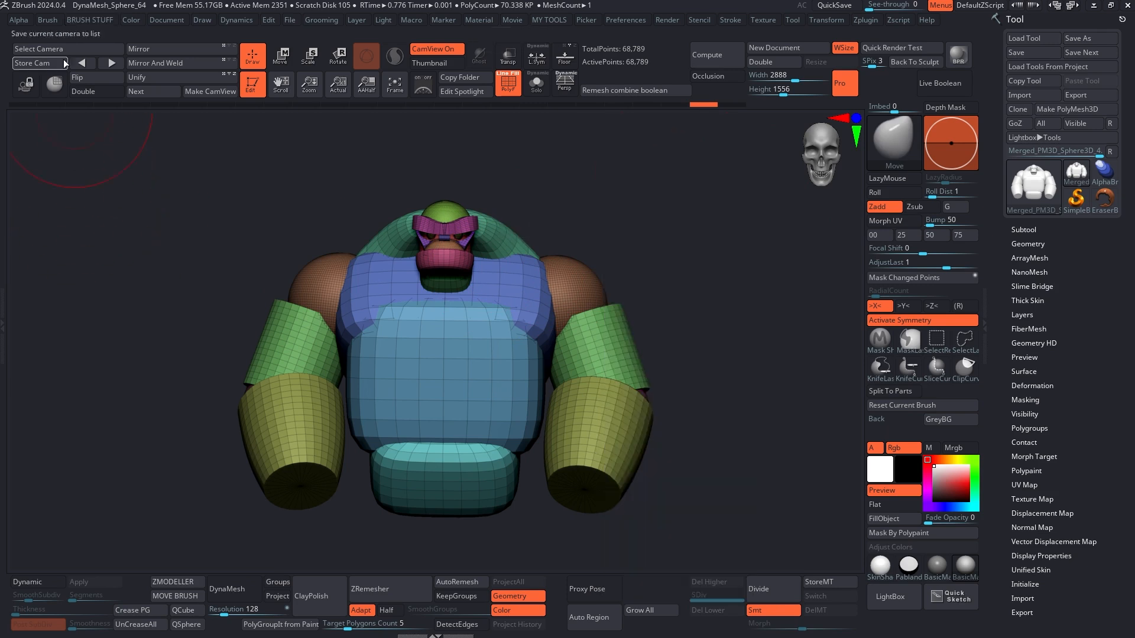
pyautogui.click(47, 21)
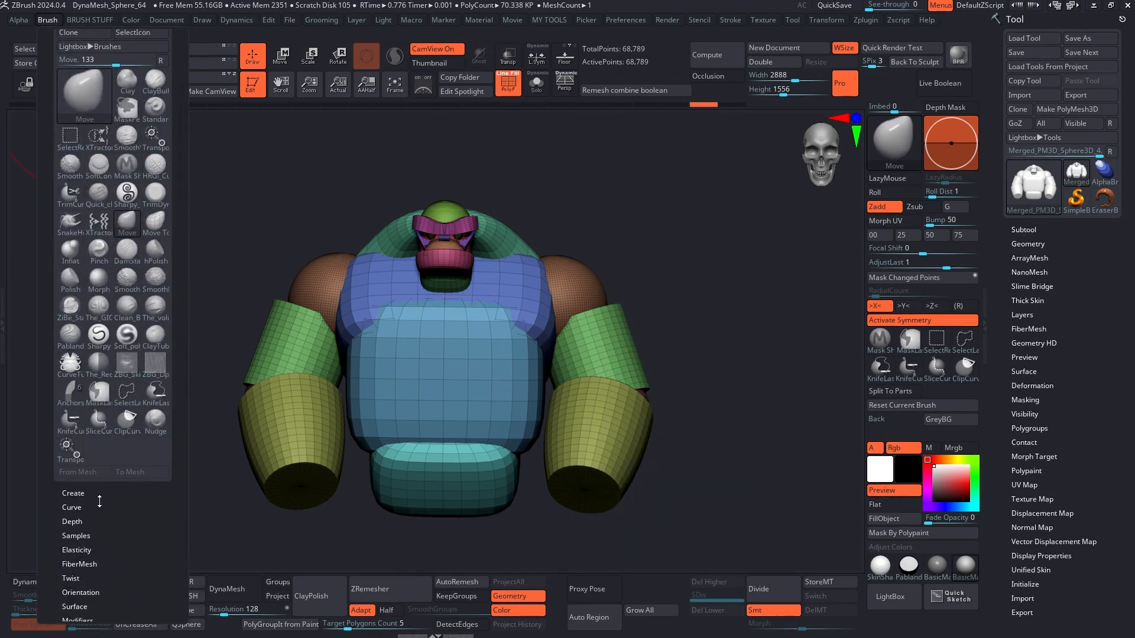
pyautogui.click(84, 507)
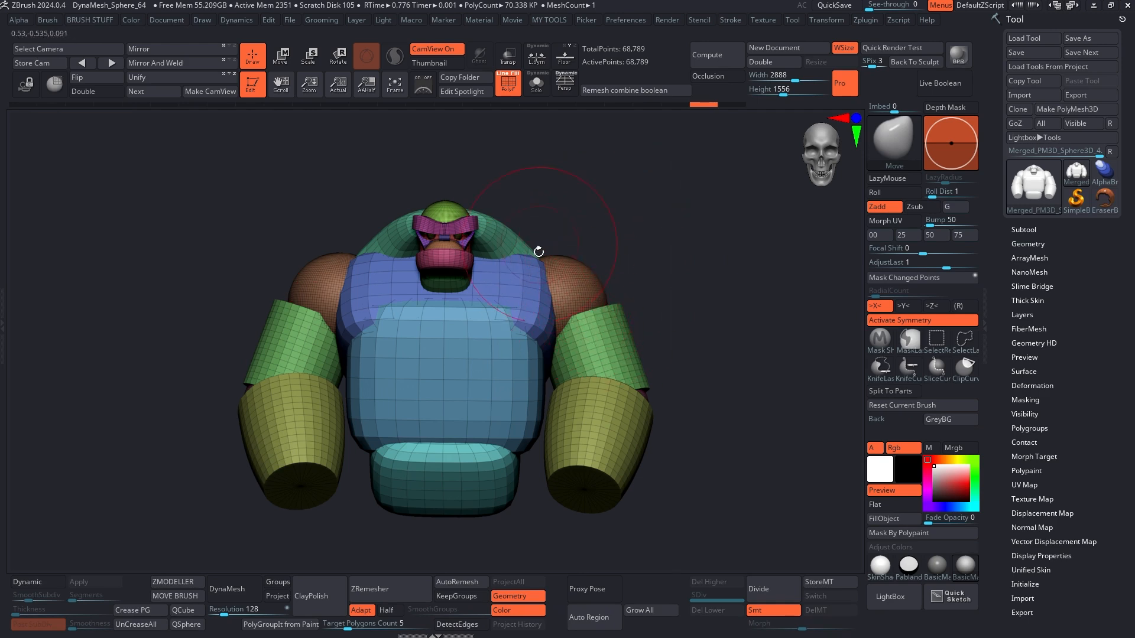
# - Try moving the shoulder spheres with the rest of the body masked and again with the mask cleared, undoing both pulls
pyautogui.hotkey('ctrl', 'shift')
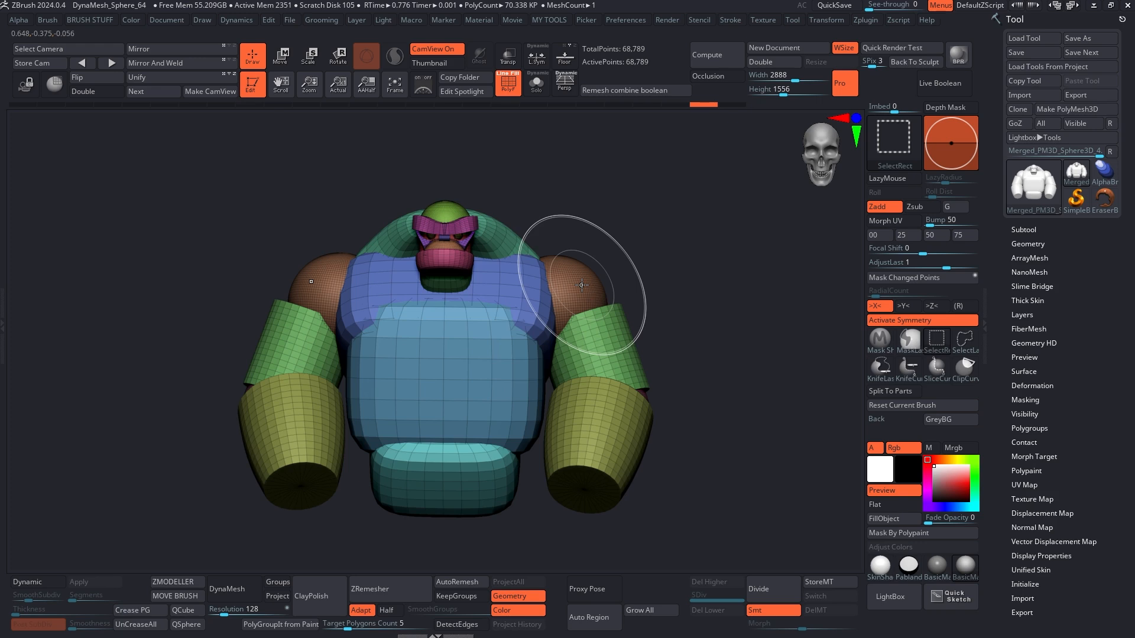
pyautogui.keyDown('ctrl'); pyautogui.keyDown('shift'); pyautogui.click(582, 285); pyautogui.keyUp('shift'); pyautogui.keyUp('ctrl')
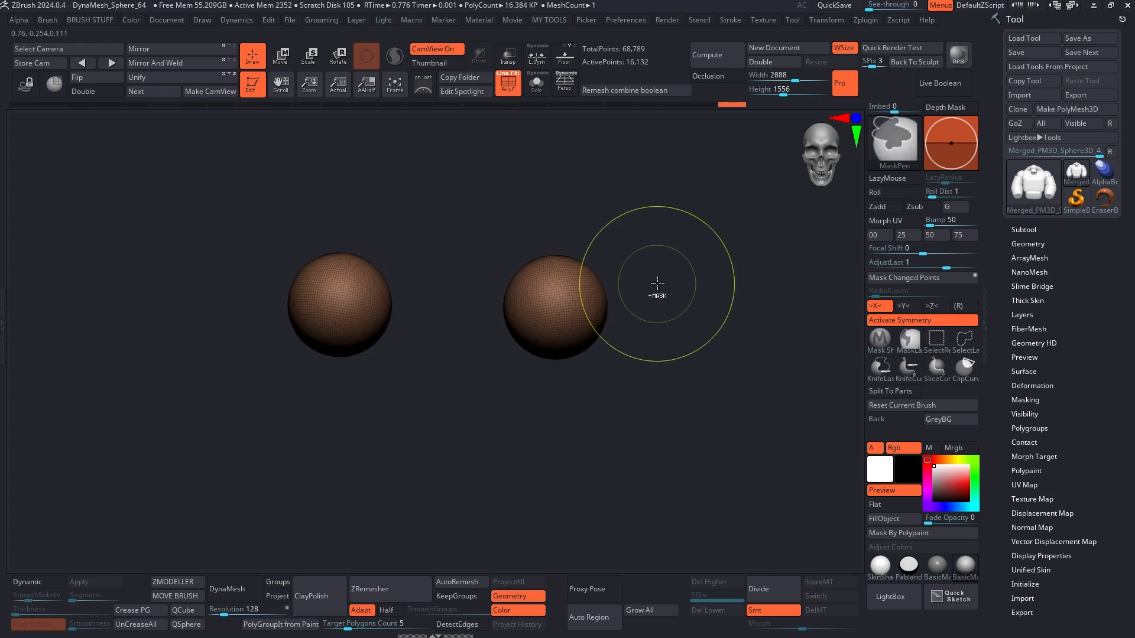
pyautogui.keyDown('ctrl'); pyautogui.keyDown('shift'); pyautogui.click(657, 235); pyautogui.keyUp('shift'); pyautogui.keyUp('ctrl')
pyautogui.keyDown('ctrl'); pyautogui.click(656, 204); pyautogui.keyUp('ctrl')
pyautogui.moveTo(587, 294)
pyautogui.mouseDown()
pyautogui.moveTo(616, 342)
pyautogui.moveTo(780, 225)
pyautogui.moveTo(658, 341)
pyautogui.mouseUp()
pyautogui.hotkey('ctrl', 'z')
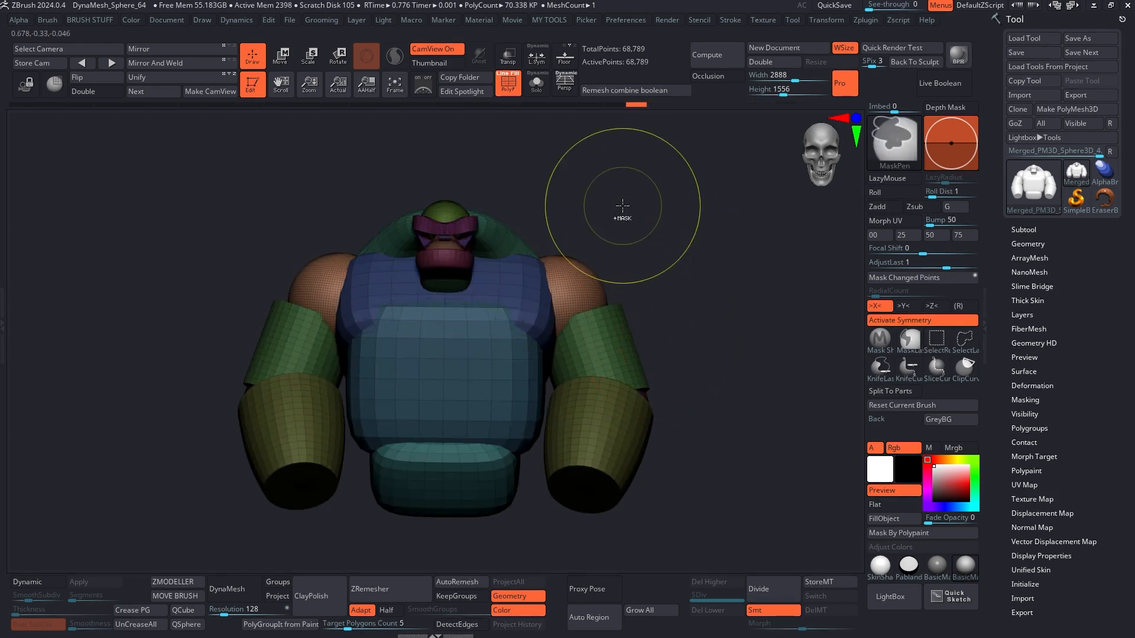
pyautogui.keyDown('ctrl'); pyautogui.moveTo(657, 182); pyautogui.dragTo(710, 355); pyautogui.keyUp('ctrl')
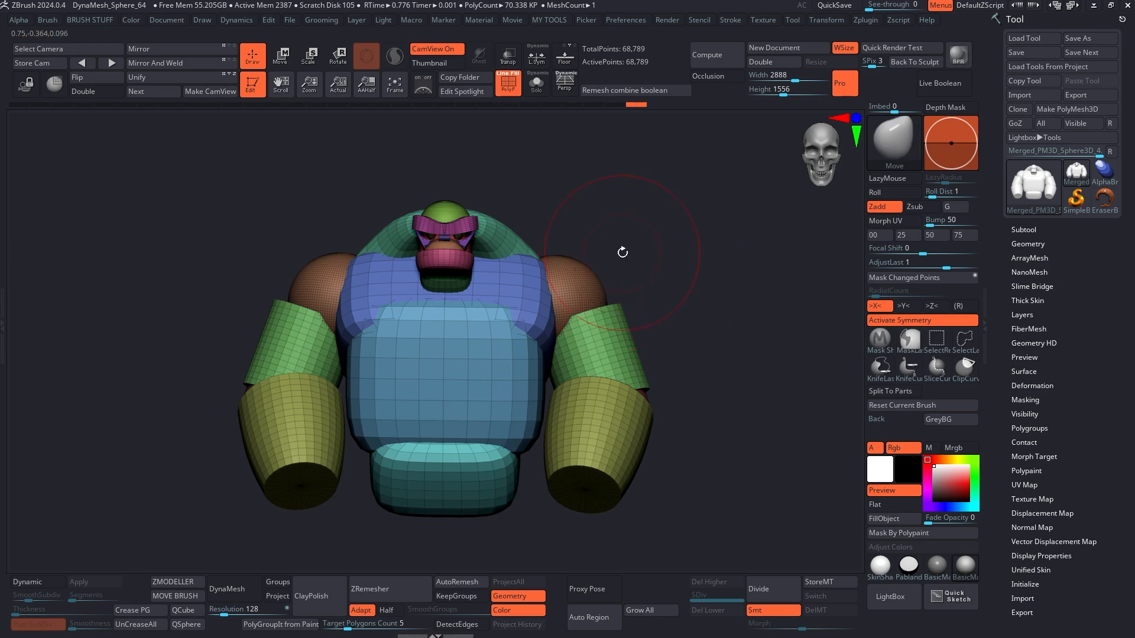
pyautogui.moveTo(594, 303); pyautogui.dragTo(691, 482)
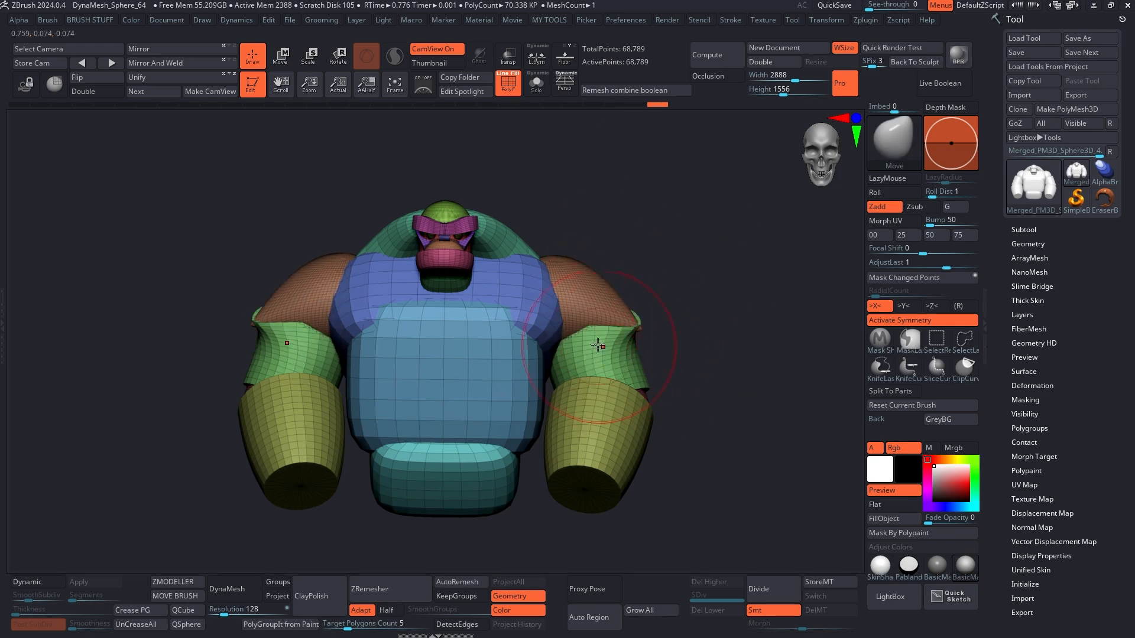
pyautogui.hotkey('ctrl', 'z')
# - Switch to Move Topological, try pulling the arm and torso parts separately, and undo all the strokes
pyautogui.press('b')
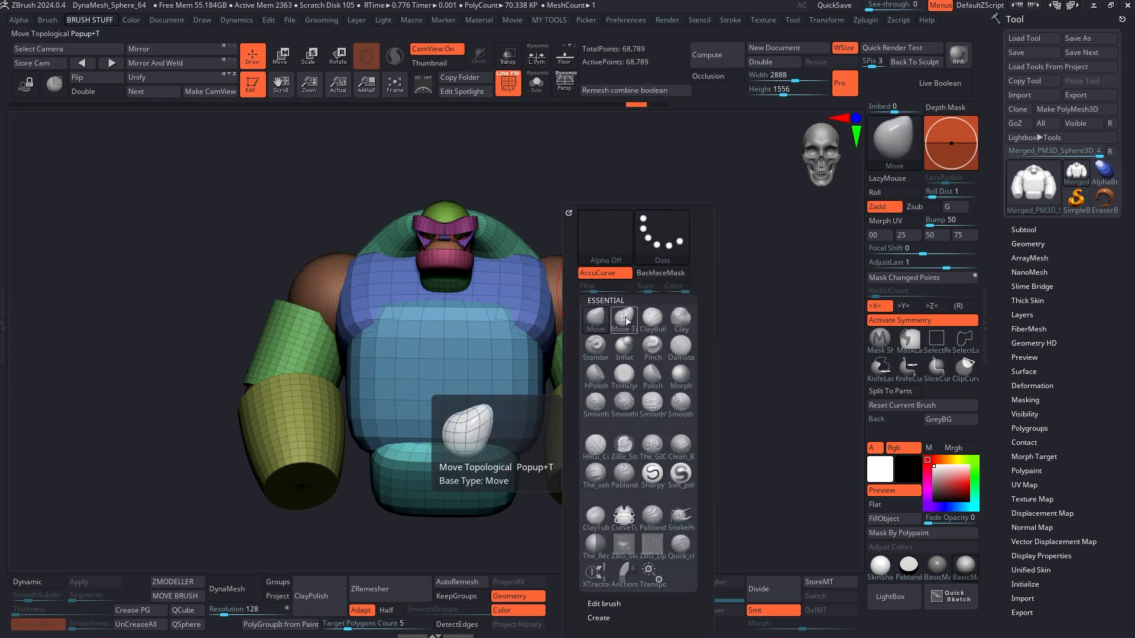
pyautogui.click(625, 317)
pyautogui.keyDown('alt'); pyautogui.moveTo(670, 271); pyautogui.dragTo(674, 313); pyautogui.keyUp('alt')
pyautogui.moveTo(674, 313)
pyautogui.mouseDown()
pyautogui.moveTo(645, 325)
pyautogui.moveTo(749, 463)
pyautogui.moveTo(603, 114)
pyautogui.moveTo(775, 355)
pyautogui.moveTo(577, 186)
pyautogui.moveTo(672, 256)
pyautogui.mouseUp()
pyautogui.moveTo(642, 312)
pyautogui.mouseDown()
pyautogui.moveTo(724, 254)
pyautogui.moveTo(637, 273)
pyautogui.moveTo(704, 331)
pyautogui.moveTo(674, 311)
pyautogui.mouseUp()
pyautogui.moveTo(467, 337)
pyautogui.mouseDown()
pyautogui.moveTo(446, 227)
pyautogui.moveTo(473, 361)
pyautogui.mouseUp()
pyautogui.hotkey('ctrl', 'z')
pyautogui.hotkey('ctrl', 'z')
pyautogui.hotkey('ctrl', 'z')
pyautogui.hotkey('ctrl', 'z')
pyautogui.hotkey('ctrl', 'z')
pyautogui.hotkey('ctrl', 'z')
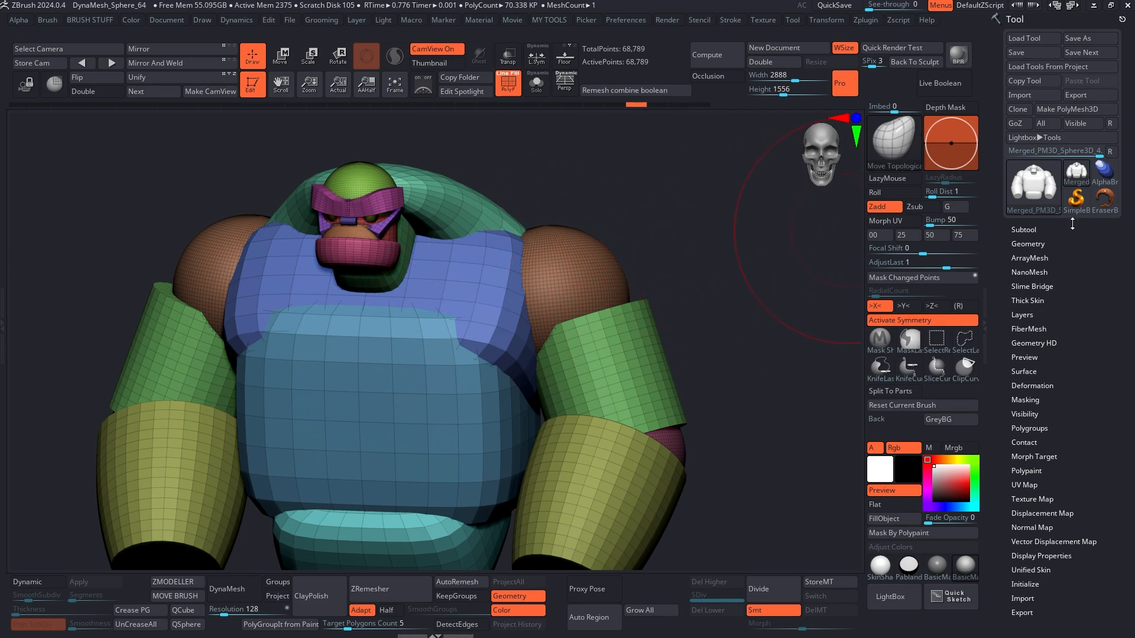
# - Expand the Subtool list and switch the sculpting brush back to Move
pyautogui.click(1045, 229)
pyautogui.moveTo(998, 105); pyautogui.dragTo(998, 316)
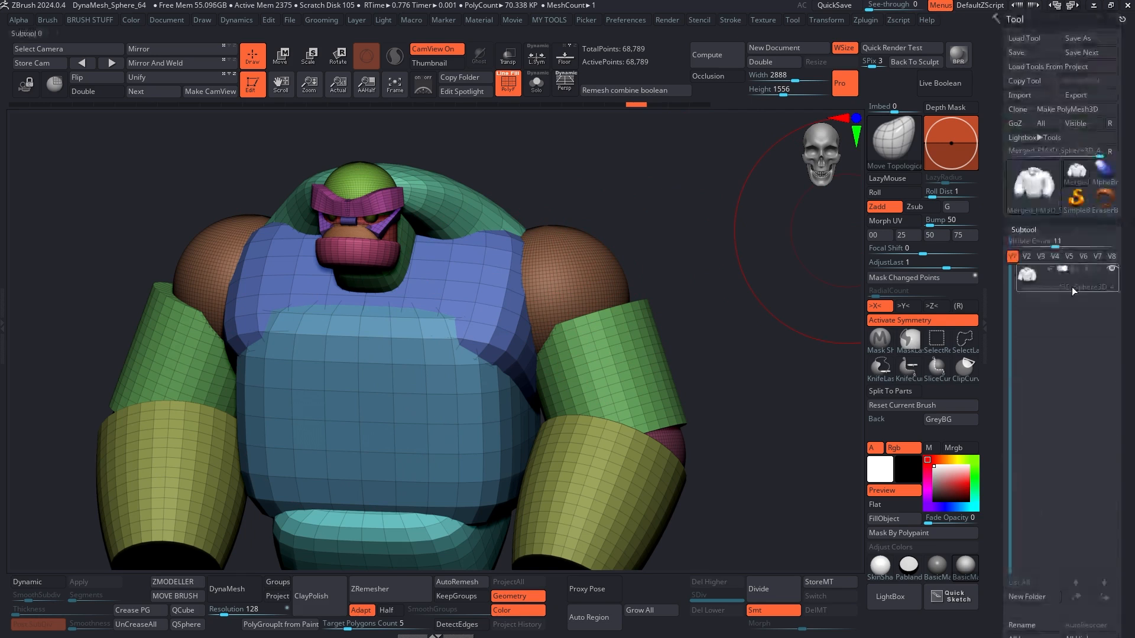
pyautogui.press('b')
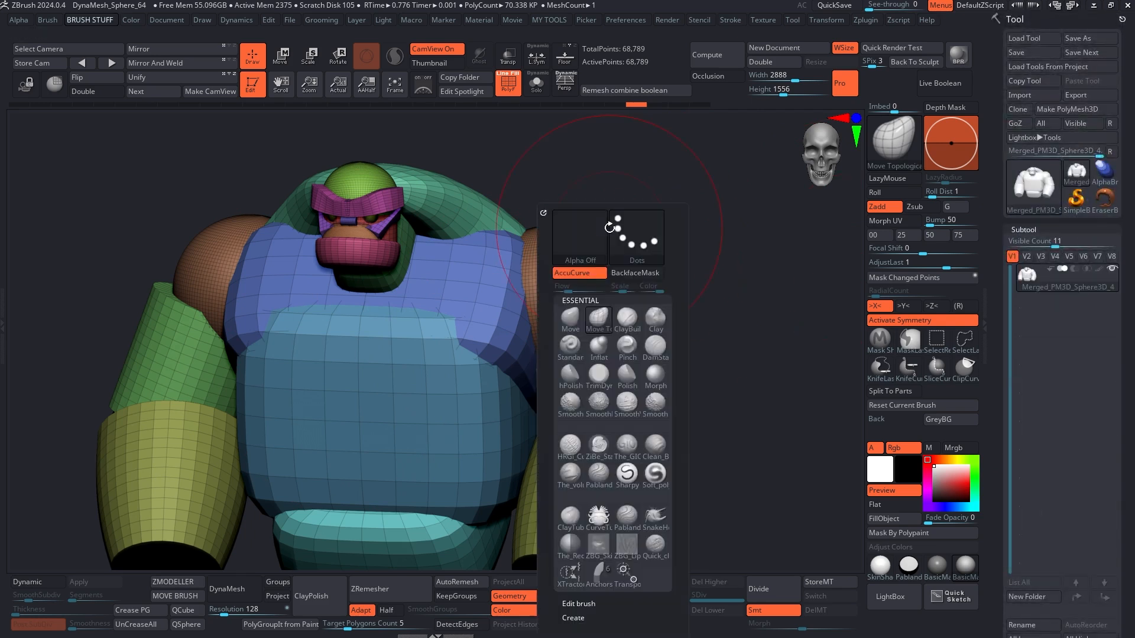
pyautogui.click(571, 325)
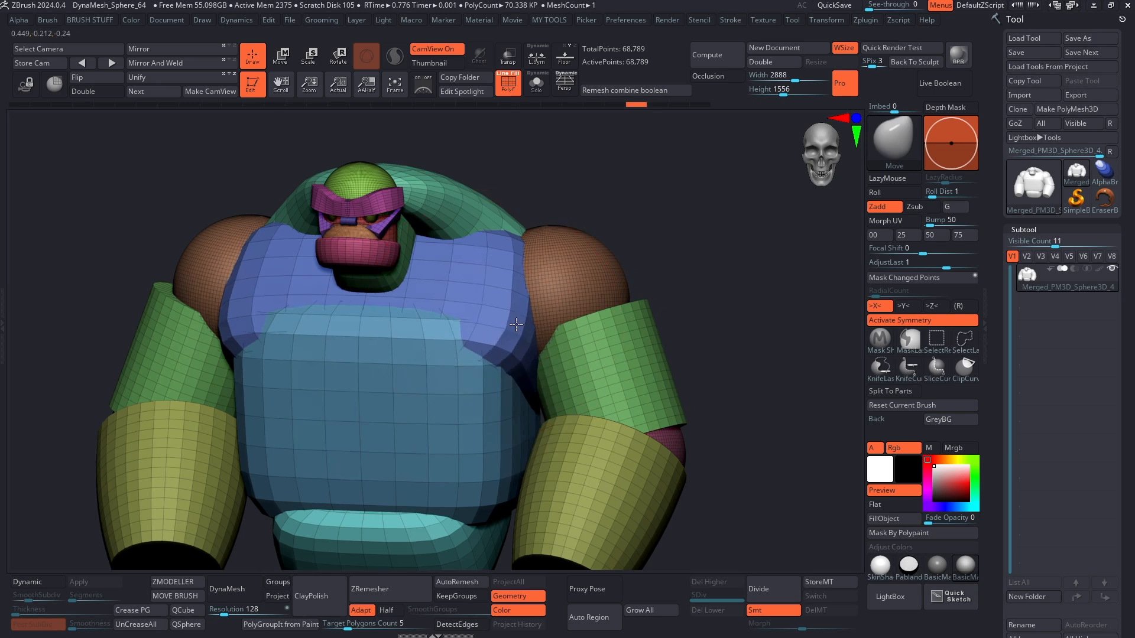
# - Adjust the silhouette of the shoulders, upper chest and torso sides with short Move brush strokes
pyautogui.moveTo(658, 261)
pyautogui.mouseDown()
pyautogui.moveTo(597, 241)
pyautogui.moveTo(644, 229)
pyautogui.moveTo(610, 248)
pyautogui.mouseUp()
pyautogui.press('space')
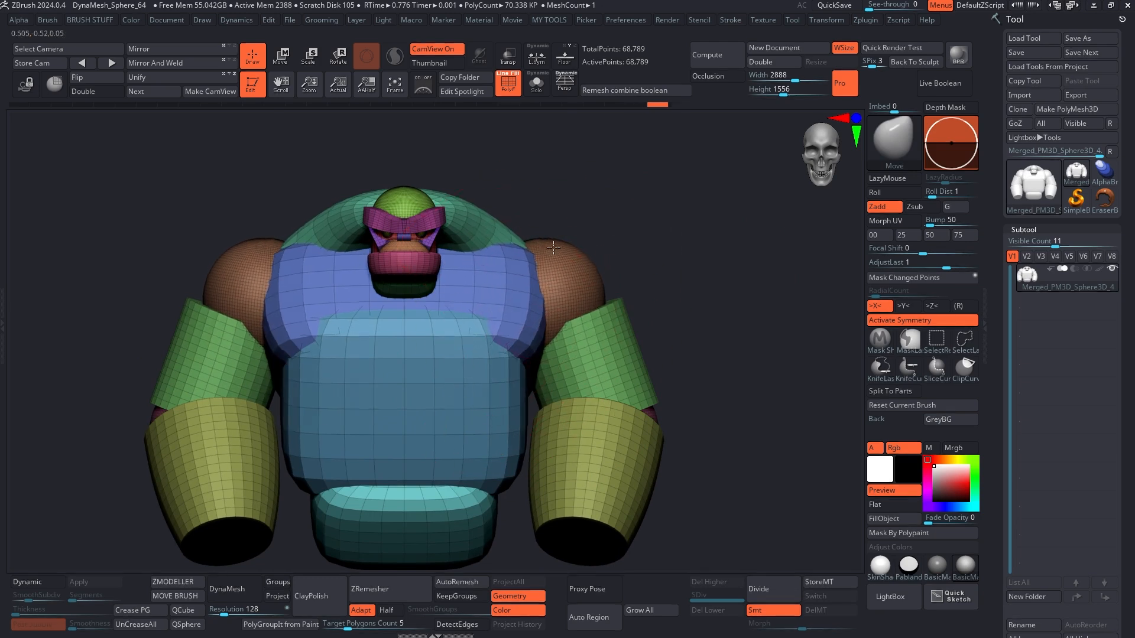
pyautogui.moveTo(603, 286); pyautogui.dragTo(621, 297)
pyautogui.moveTo(516, 239); pyautogui.dragTo(524, 232)
pyautogui.moveTo(618, 283)
pyautogui.mouseDown()
pyautogui.moveTo(631, 311)
pyautogui.moveTo(689, 332)
pyautogui.moveTo(658, 290)
pyautogui.mouseUp()
pyautogui.moveTo(502, 339); pyautogui.dragTo(504, 367)
# - Adjust the upper back, lower torso and forearm ends from behind with the Move brush
pyautogui.moveTo(136, 227); pyautogui.dragTo(254, 240)
pyautogui.moveTo(417, 261); pyautogui.dragTo(419, 267)
pyautogui.keyDown('shift'); pyautogui.moveTo(280, 190); pyautogui.dragTo(355, 195); pyautogui.keyUp('shift')
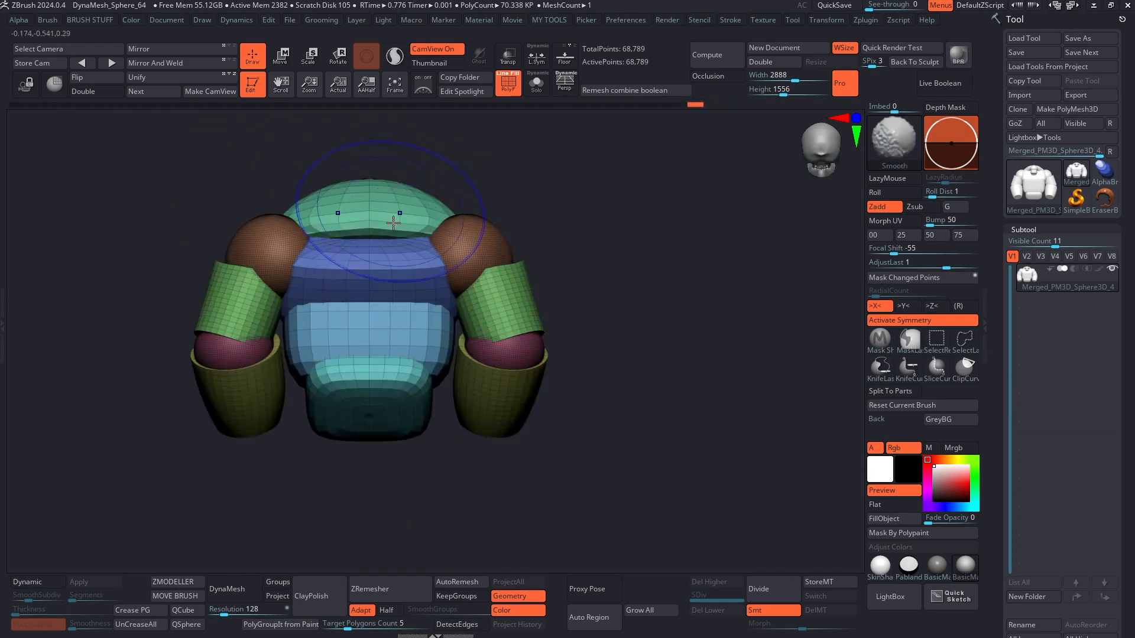
pyautogui.moveTo(415, 317); pyautogui.dragTo(422, 370)
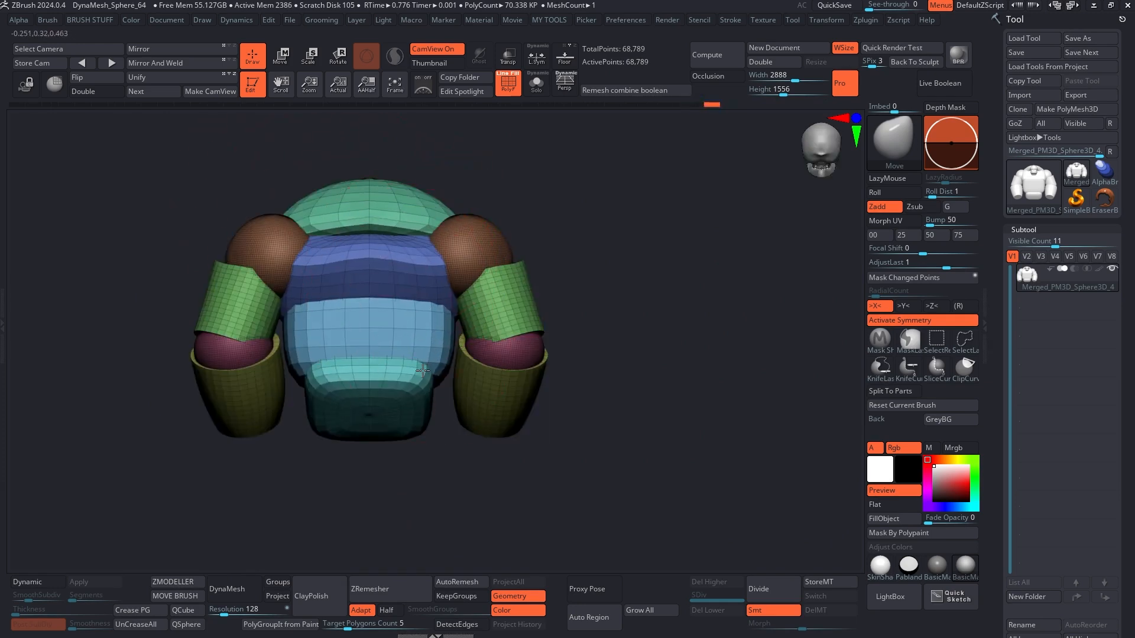
pyautogui.moveTo(487, 431); pyautogui.dragTo(466, 442)
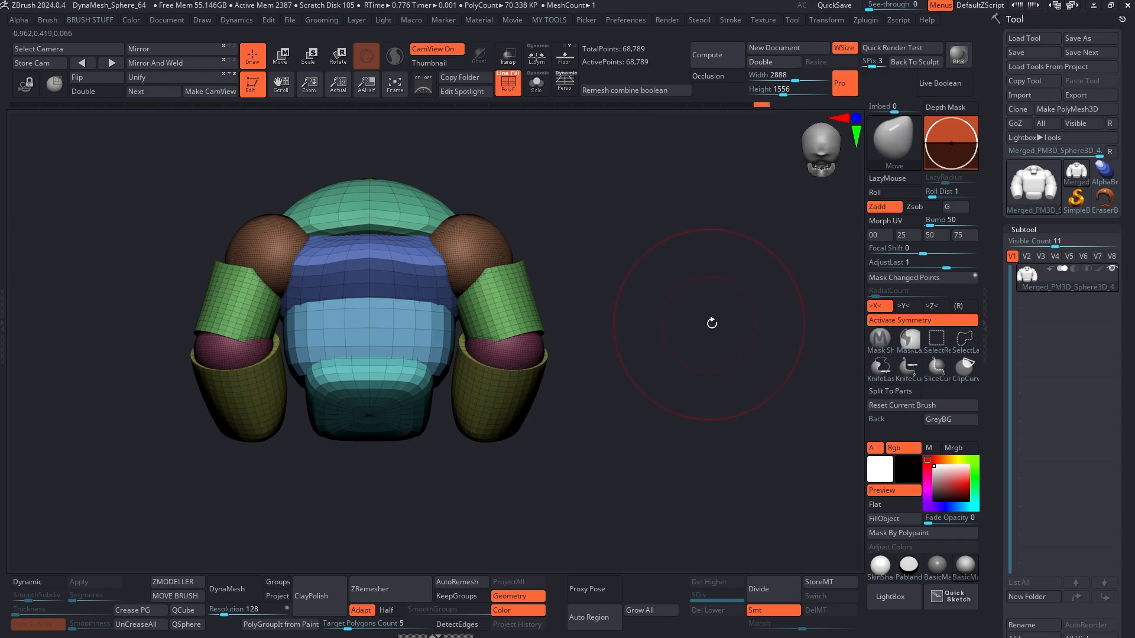
# - Switch the sculpting brush from Move to Move Topological for work on the front of the torso
pyautogui.keyDown('shift'); pyautogui.moveTo(712, 324); pyautogui.dragTo(473, 331); pyautogui.keyUp('shift')
pyautogui.keyDown('alt'); pyautogui.moveTo(319, 274); pyautogui.dragTo(187, 325); pyautogui.keyUp('alt')
pyautogui.keyDown('alt'); pyautogui.moveTo(713, 309); pyautogui.dragTo(570, 349); pyautogui.keyUp('alt')
pyautogui.moveTo(551, 294)
pyautogui.keyDown('alt'); pyautogui.mouseDown(button='right')
pyautogui.moveTo(449, 295)
pyautogui.moveTo(450, 341)
pyautogui.mouseUp(button='right'); pyautogui.keyUp('alt')
pyautogui.press('b')
pyautogui.click(489, 320)
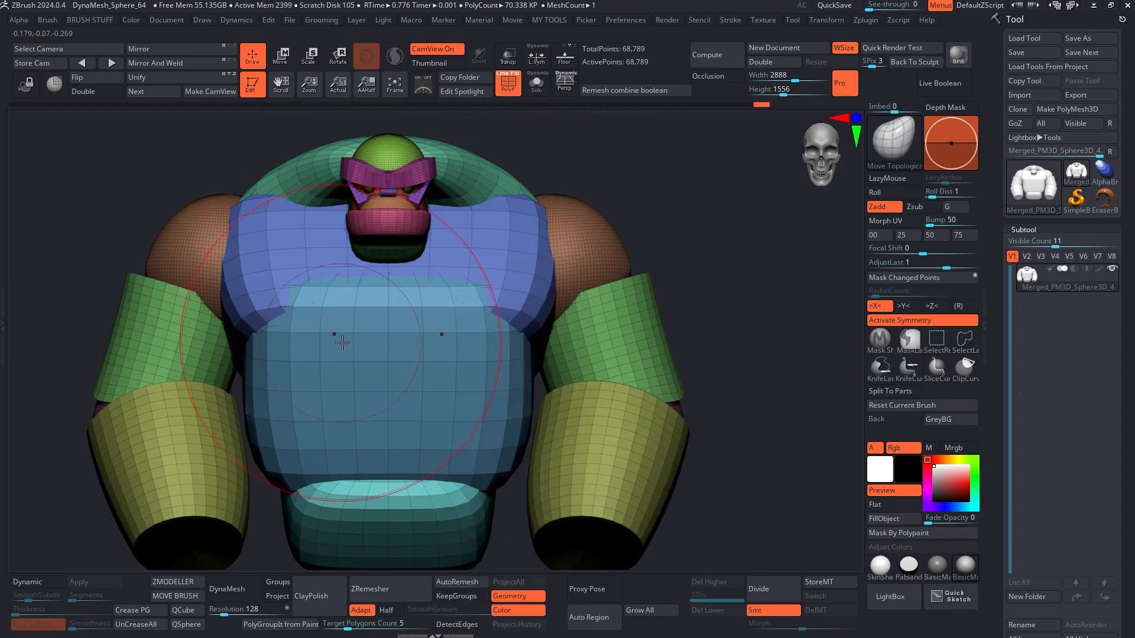
# - Isolate the belly block, assign it a new polygroup that contrasts with the chest, and show the whole model
pyautogui.keyDown('ctrl'); pyautogui.keyDown('shift'); pyautogui.click(393, 324); pyautogui.keyUp('shift'); pyautogui.keyUp('ctrl')
pyautogui.keyDown('ctrl'); pyautogui.keyDown('shift'); pyautogui.click(624, 338); pyautogui.keyUp('shift'); pyautogui.keyUp('ctrl')
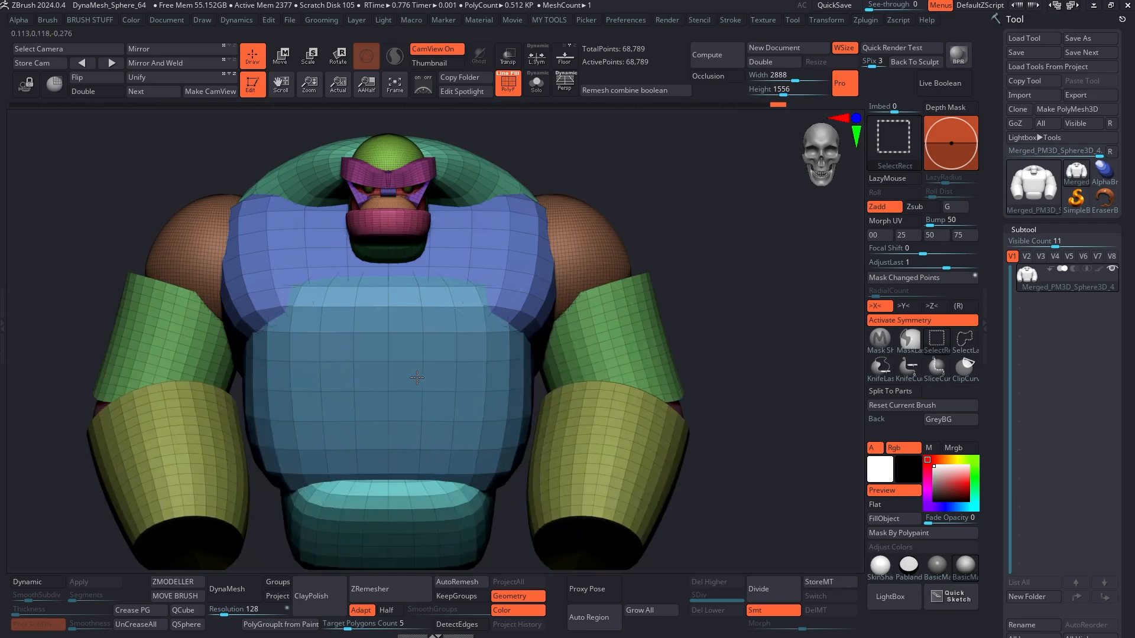
pyautogui.keyDown('ctrl'); pyautogui.keyDown('shift'); pyautogui.click(416, 377); pyautogui.keyUp('shift'); pyautogui.keyUp('ctrl')
pyautogui.hotkey('ctrl', 'w')
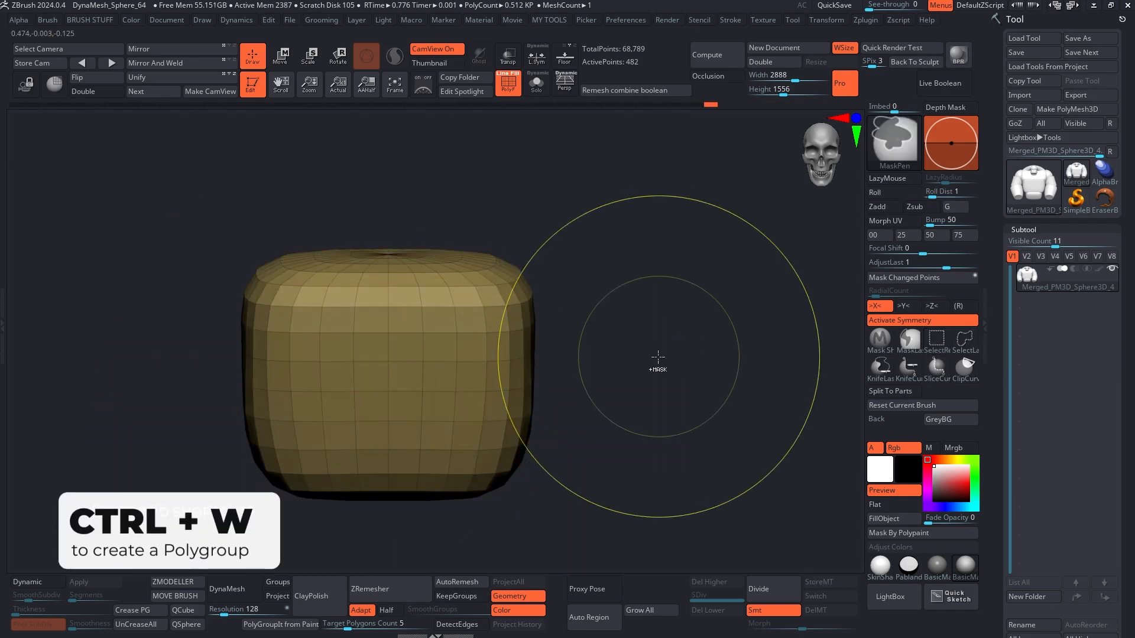
pyautogui.keyDown('ctrl'); pyautogui.keyDown('shift'); pyautogui.click(658, 357); pyautogui.keyUp('shift'); pyautogui.keyUp('ctrl')
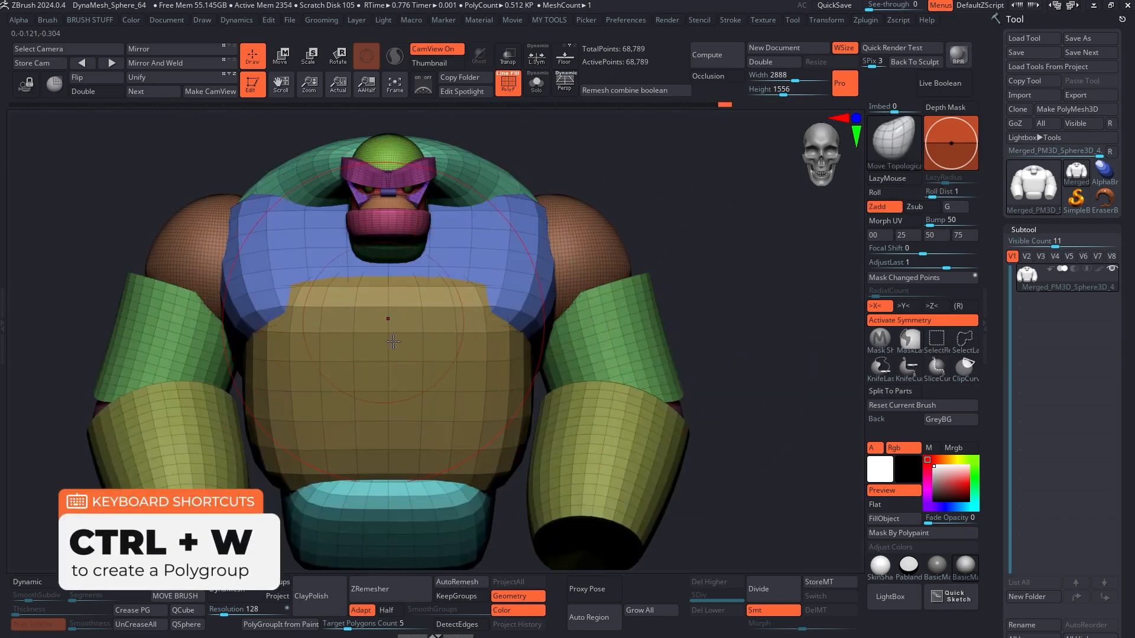
# - Push the upper belly in behind the chest and shape the chest's lower edge and upper corners with Move Topological
pyautogui.keyDown('alt'); pyautogui.moveTo(386, 318); pyautogui.dragTo(376, 289); pyautogui.keyUp('alt')
pyautogui.moveTo(404, 341)
pyautogui.keyDown('alt'); pyautogui.mouseDown()
pyautogui.moveTo(401, 310)
pyautogui.moveTo(380, 303)
pyautogui.moveTo(384, 316)
pyautogui.mouseUp(); pyautogui.keyUp('alt')
pyautogui.press('space')
pyautogui.moveTo(258, 319); pyautogui.dragTo(259, 328)
pyautogui.press('space')
pyautogui.moveTo(537, 261); pyautogui.dragTo(547, 261)
pyautogui.moveTo(519, 221); pyautogui.dragTo(514, 236)
pyautogui.moveTo(515, 192); pyautogui.dragTo(513, 202)
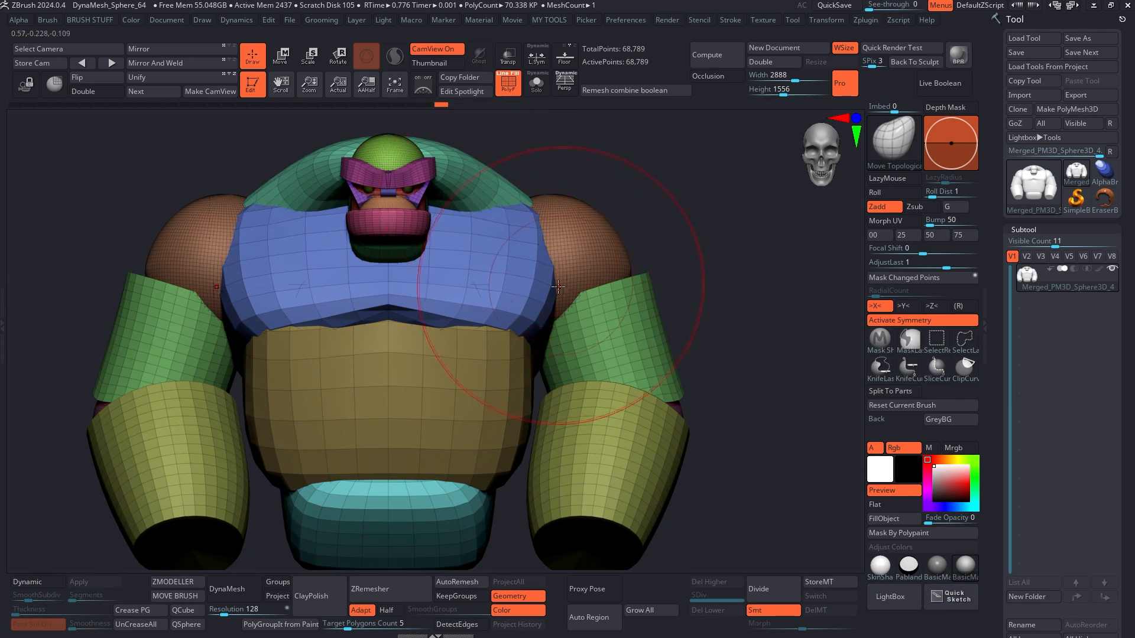
# - Pull the chest's lower outer corners outward and refine its underside from a three-quarter angle
pyautogui.moveTo(603, 293); pyautogui.dragTo(543, 316, button='right')
pyautogui.press('space')
pyautogui.moveTo(556, 309); pyautogui.dragTo(479, 329)
pyautogui.press('space')
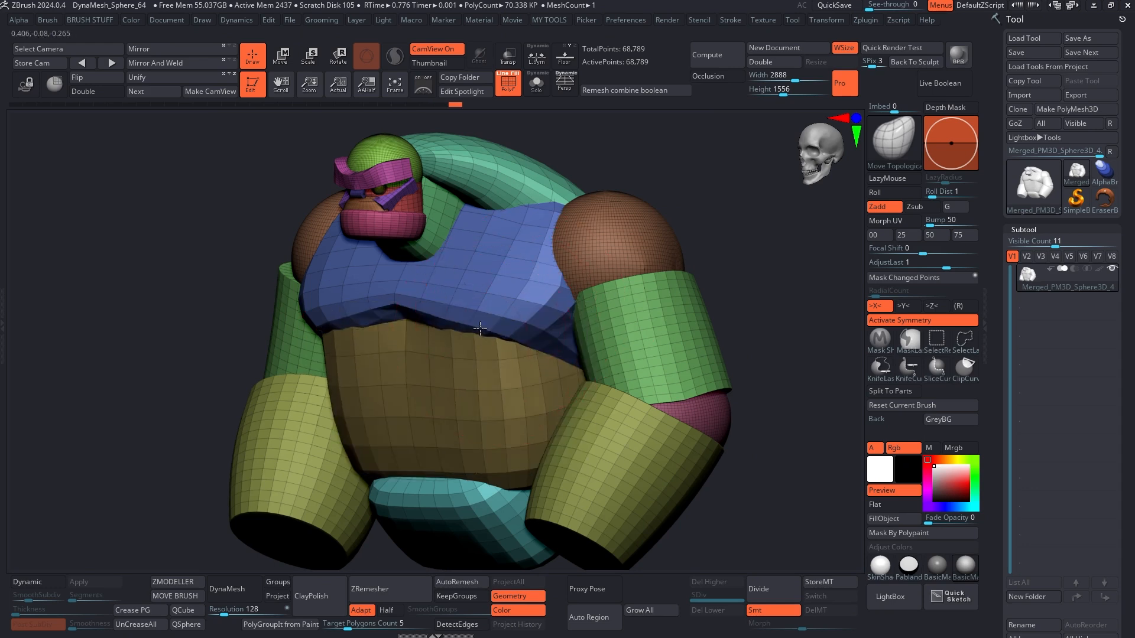
pyautogui.keyDown('shift'); pyautogui.moveTo(266, 239); pyautogui.dragTo(324, 269); pyautogui.keyUp('shift')
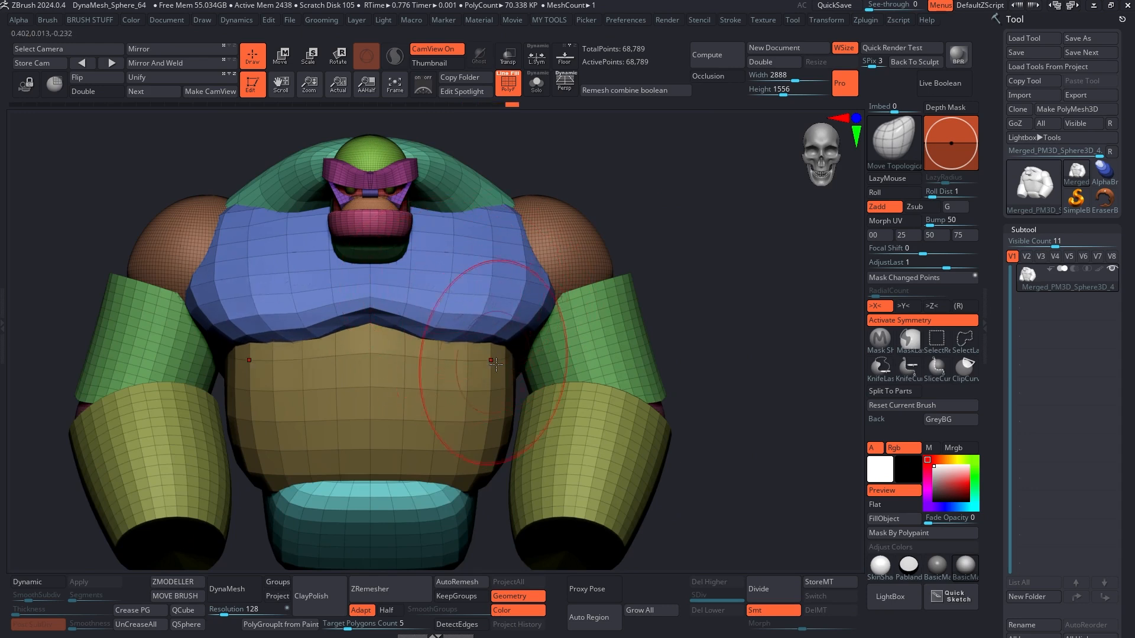
# - Tuck in the belly's sides and pull its lower edge down into a V shape over the pelvis
pyautogui.moveTo(495, 379); pyautogui.dragTo(490, 385)
pyautogui.keyDown('alt'); pyautogui.moveTo(479, 444); pyautogui.dragTo(510, 337, button='right'); pyautogui.keyUp('alt')
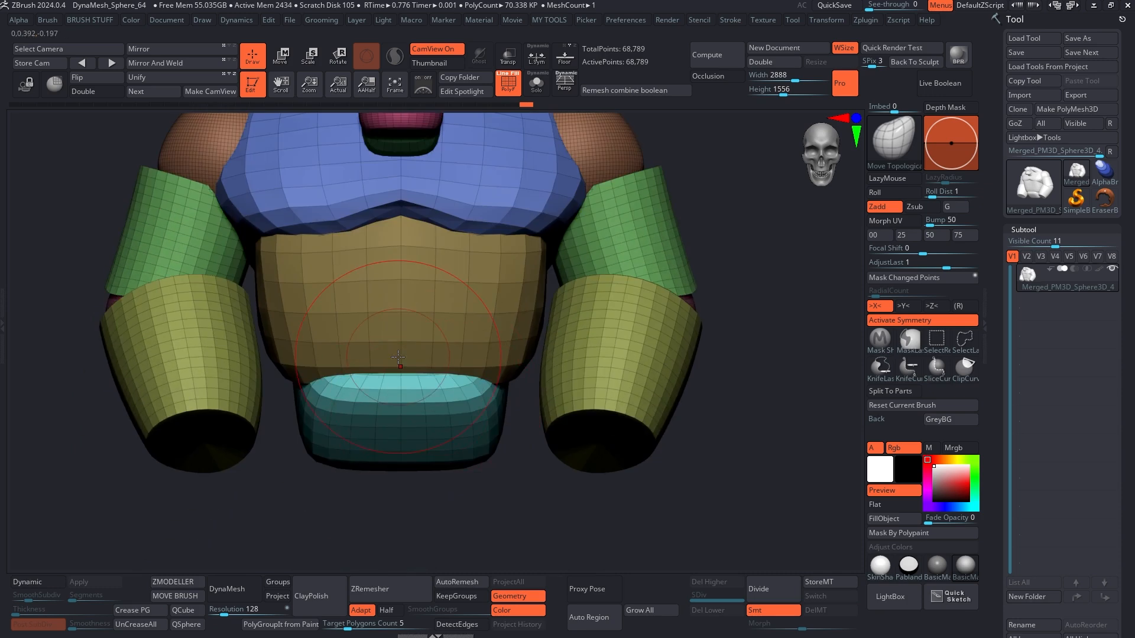
pyautogui.press('space')
pyautogui.moveTo(410, 350); pyautogui.dragTo(395, 404)
pyautogui.press('space')
pyautogui.moveTo(384, 363); pyautogui.dragTo(375, 364)
pyautogui.moveTo(461, 392); pyautogui.dragTo(468, 385)
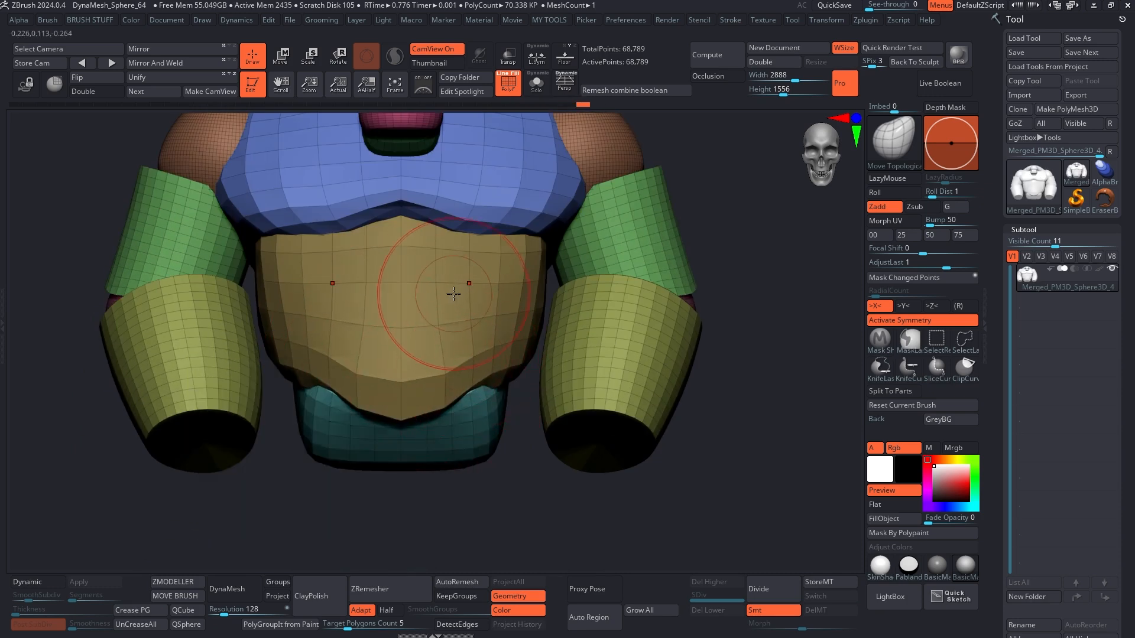
# - Refine the belly's front surface around the centre line below the chest with small Move Topological strokes
pyautogui.moveTo(453, 294); pyautogui.dragTo(458, 289)
pyautogui.moveTo(469, 283); pyautogui.dragTo(477, 291)
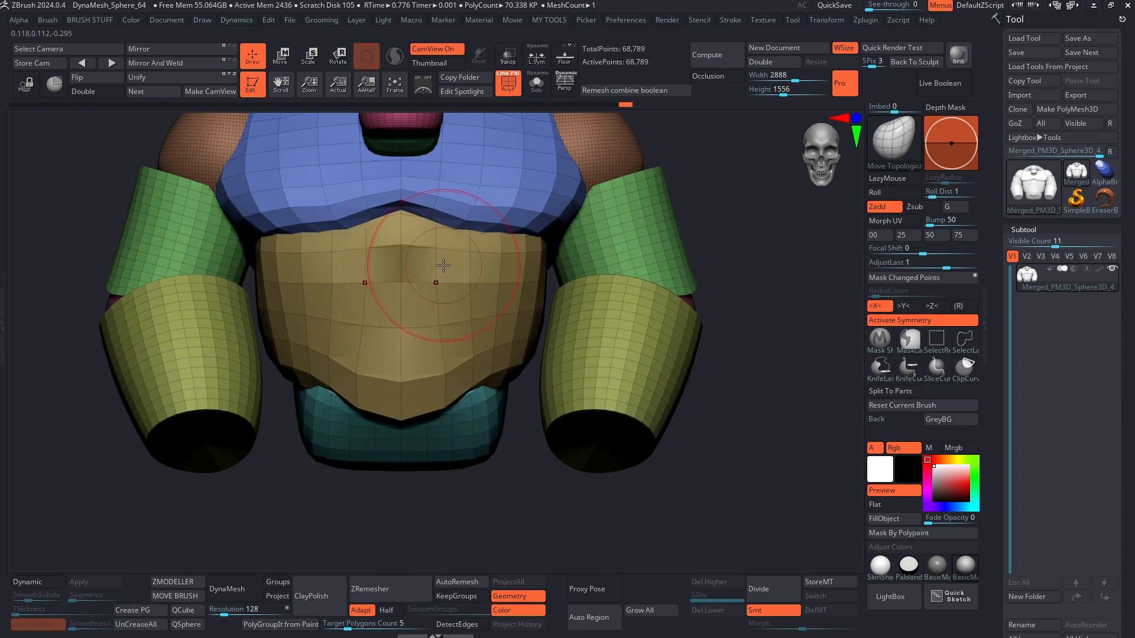
pyautogui.moveTo(475, 290); pyautogui.dragTo(471, 289)
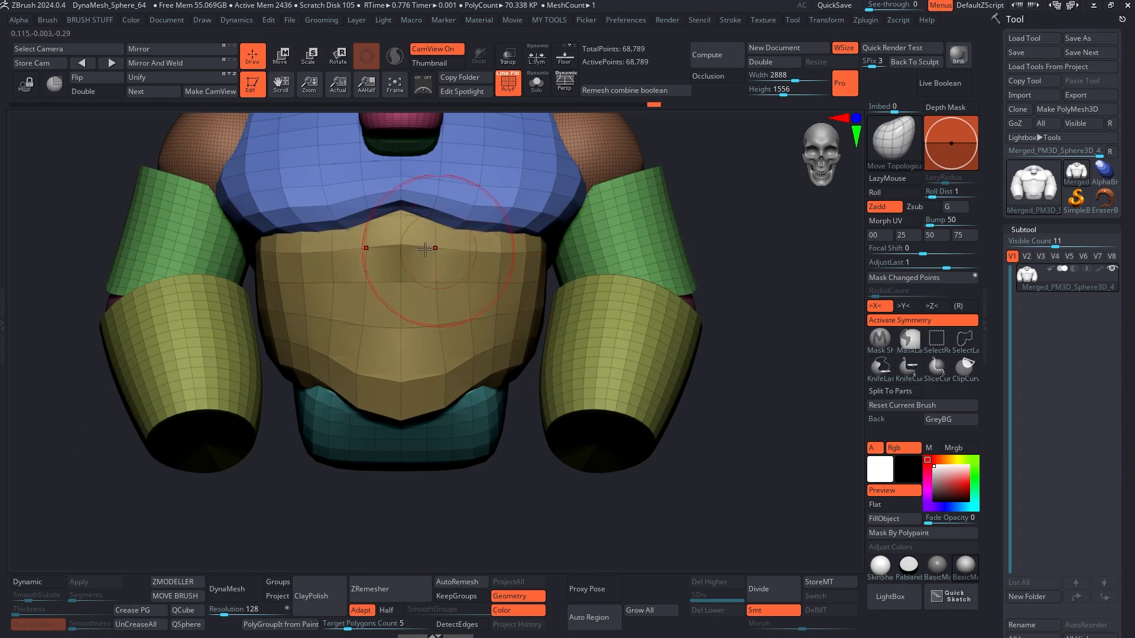
pyautogui.keyDown('alt'); pyautogui.moveTo(533, 324); pyautogui.dragTo(559, 360, button='right'); pyautogui.keyUp('alt')
pyautogui.moveTo(460, 318); pyautogui.dragTo(464, 318)
pyautogui.moveTo(575, 346)
pyautogui.keyDown('ctrl'); pyautogui.mouseDown(button='right')
pyautogui.moveTo(577, 325)
pyautogui.moveTo(557, 323)
pyautogui.mouseUp(button='right'); pyautogui.keyUp('ctrl')
pyautogui.rightClick(563, 324)
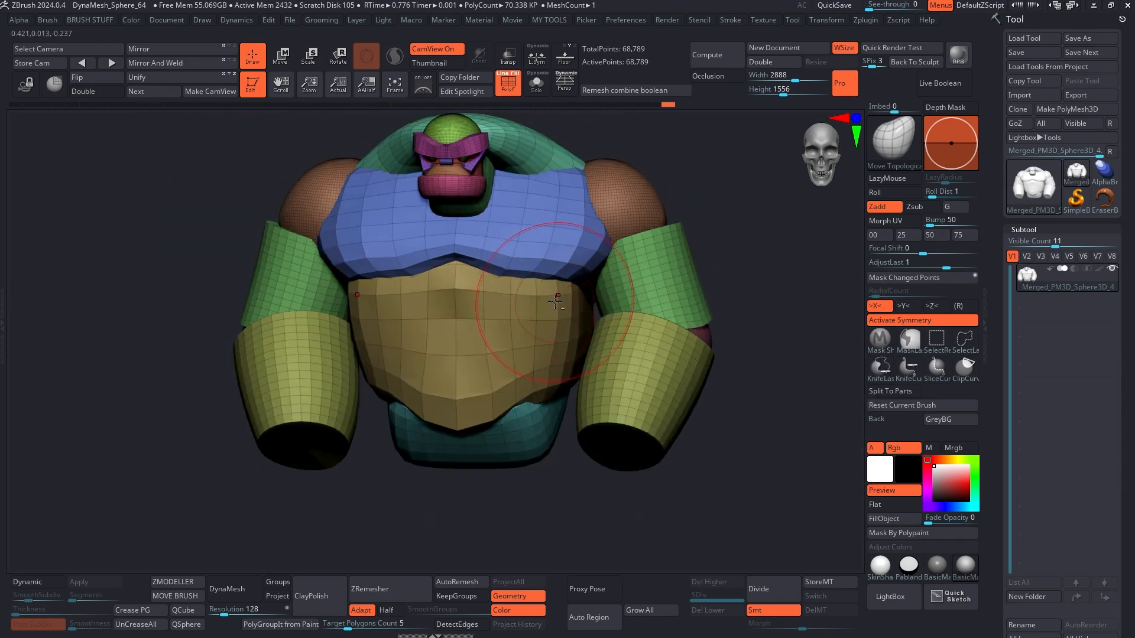
pyautogui.moveTo(551, 332); pyautogui.dragTo(481, 225, button='right')
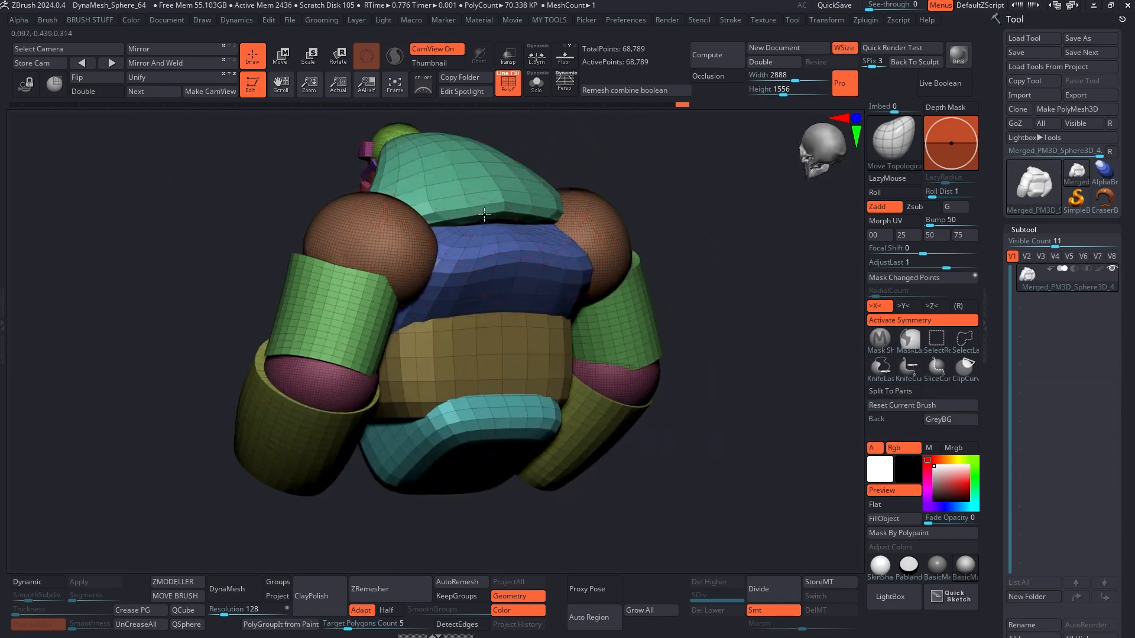
# - From the back, pull the shoulders' inner ends toward the spine and flare the chest's rear corners out under the armpits
pyautogui.moveTo(484, 214); pyautogui.dragTo(485, 226)
pyautogui.moveTo(568, 237); pyautogui.dragTo(558, 226)
pyautogui.moveTo(547, 225)
pyautogui.mouseDown(button='right')
pyautogui.moveTo(458, 214)
pyautogui.moveTo(387, 300)
pyautogui.mouseUp(button='right')
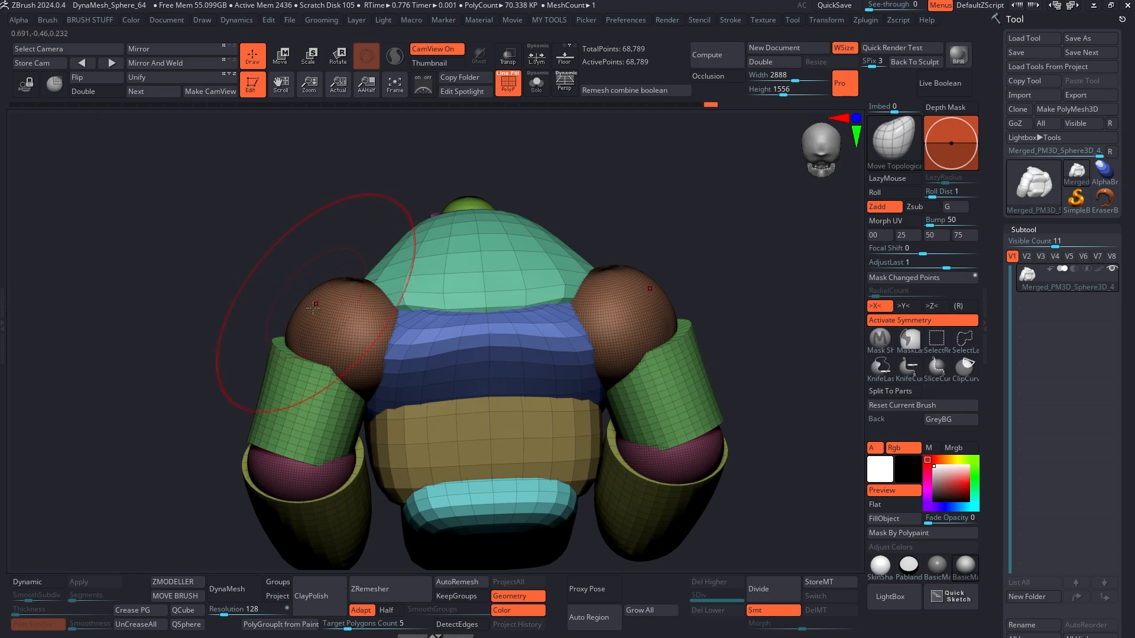
pyautogui.moveTo(389, 313); pyautogui.dragTo(490, 317)
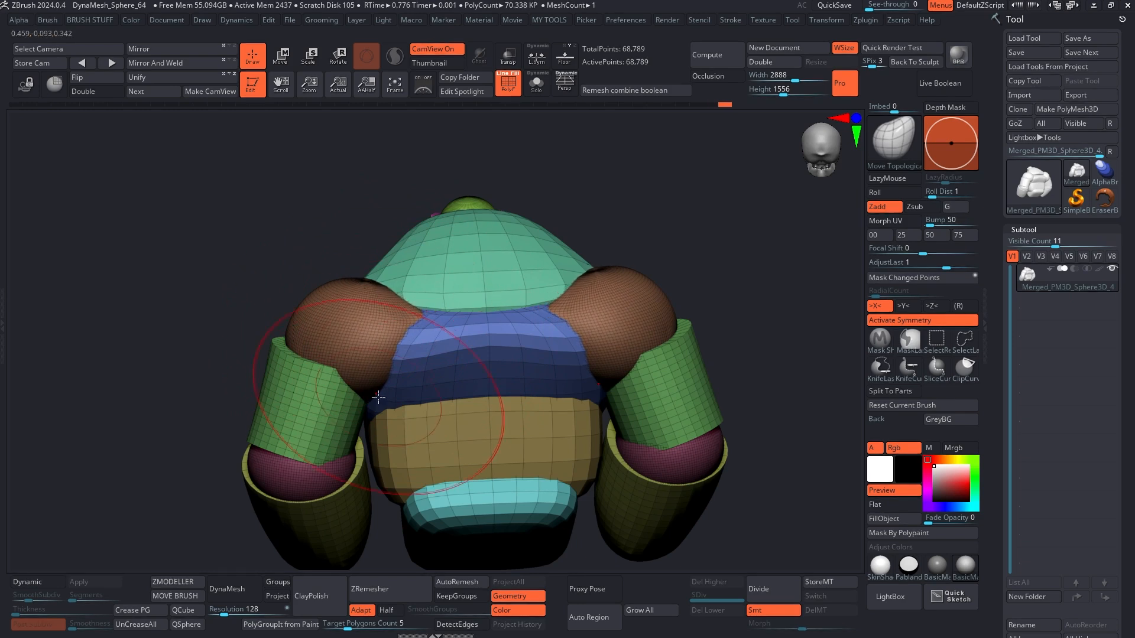
pyautogui.moveTo(372, 384)
pyautogui.mouseDown()
pyautogui.moveTo(397, 387)
pyautogui.moveTo(353, 350)
pyautogui.mouseUp()
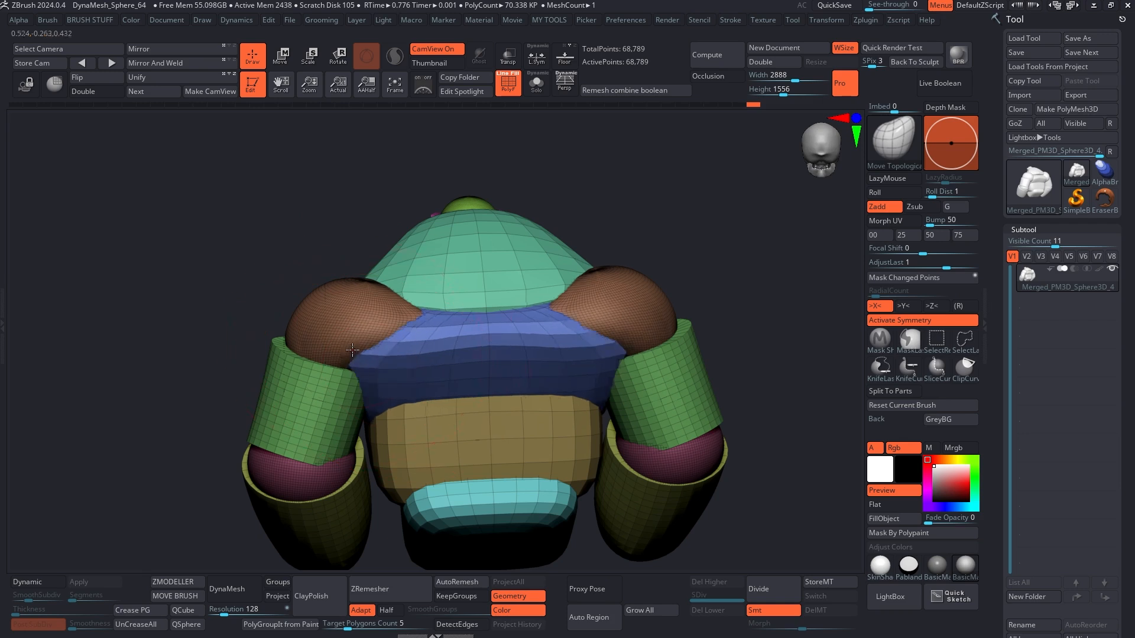
# - Isolate the green upper-arm cylinders so their capped ends are exposed
pyautogui.keyDown('alt'); pyautogui.moveTo(341, 365); pyautogui.dragTo(420, 343, button='right'); pyautogui.keyUp('alt')
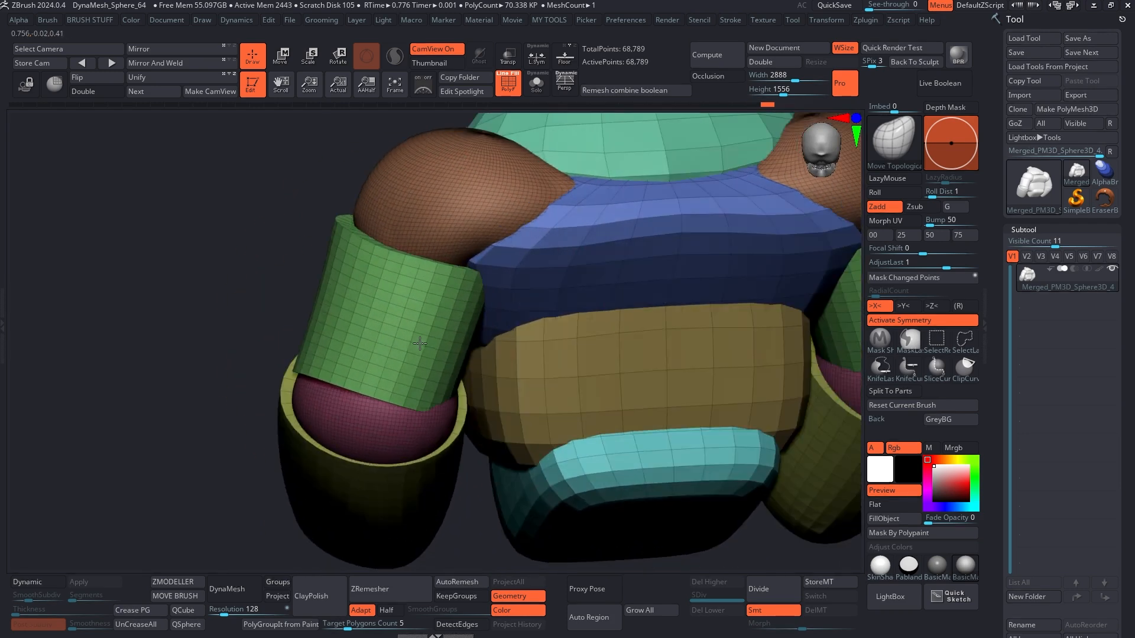
pyautogui.keyDown('ctrl'); pyautogui.keyDown('shift'); pyautogui.click(374, 279); pyautogui.keyUp('shift'); pyautogui.keyUp('ctrl')
pyautogui.moveTo(432, 269); pyautogui.dragTo(399, 284, button='right')
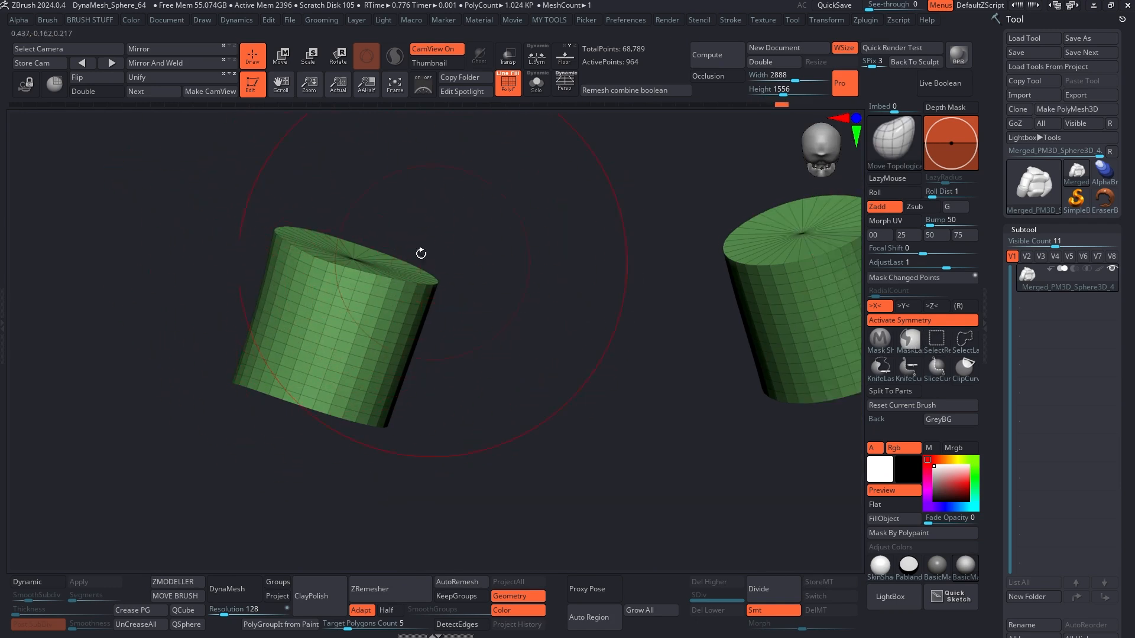
pyautogui.moveTo(409, 216); pyautogui.dragTo(405, 228, button='right')
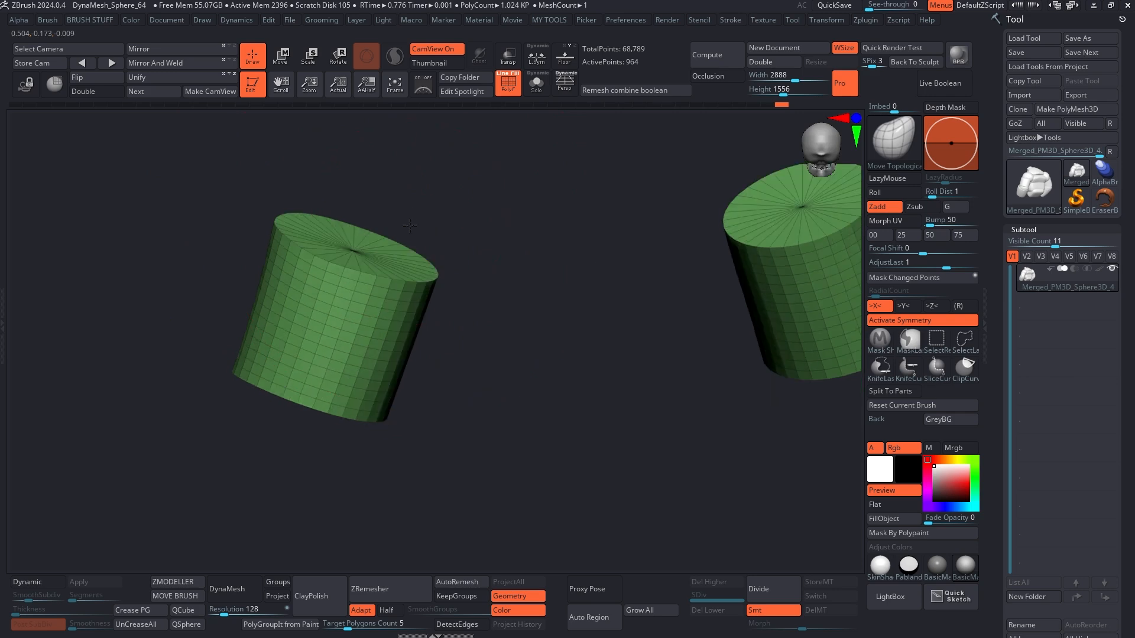
pyautogui.press('shift')
pyautogui.keyDown('shift'); pyautogui.moveTo(395, 285); pyautogui.dragTo(356, 272); pyautogui.keyUp('shift')
pyautogui.hotkey('ctrl', 'z')
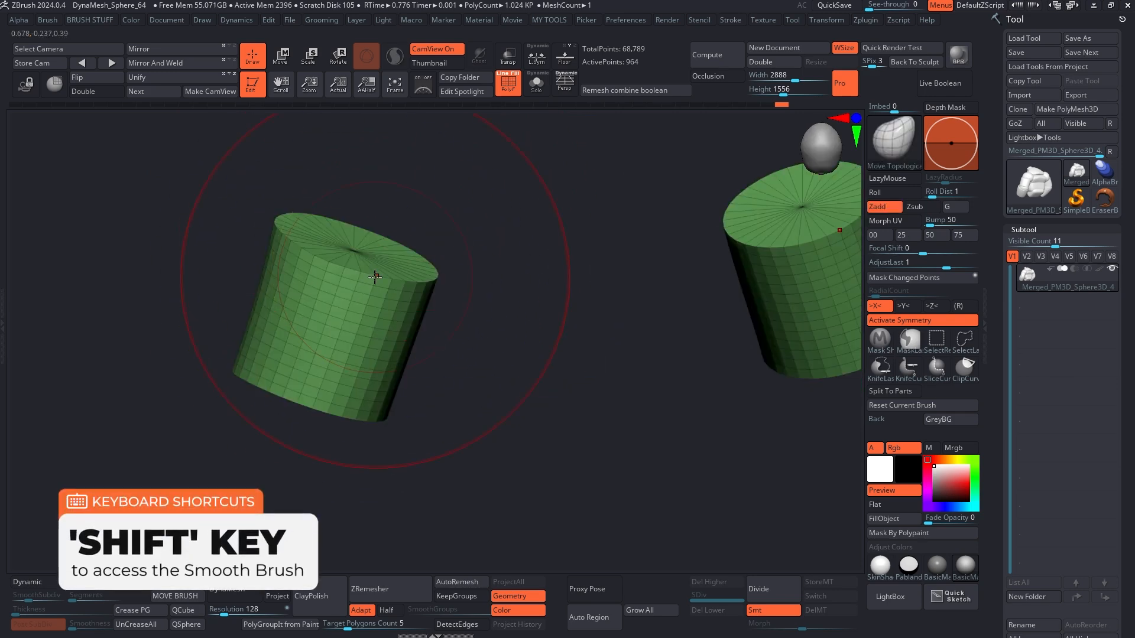
# - Lower the Smooth brush's Z Intensity to 41
pyautogui.press('shift')
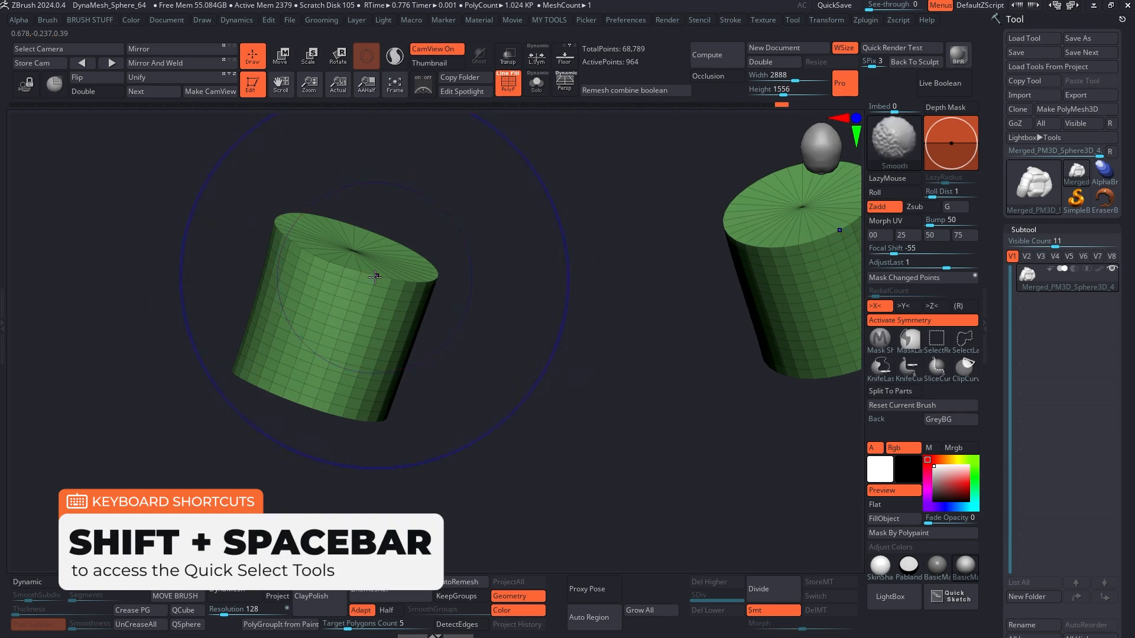
pyautogui.hotkey('shift', 'space')
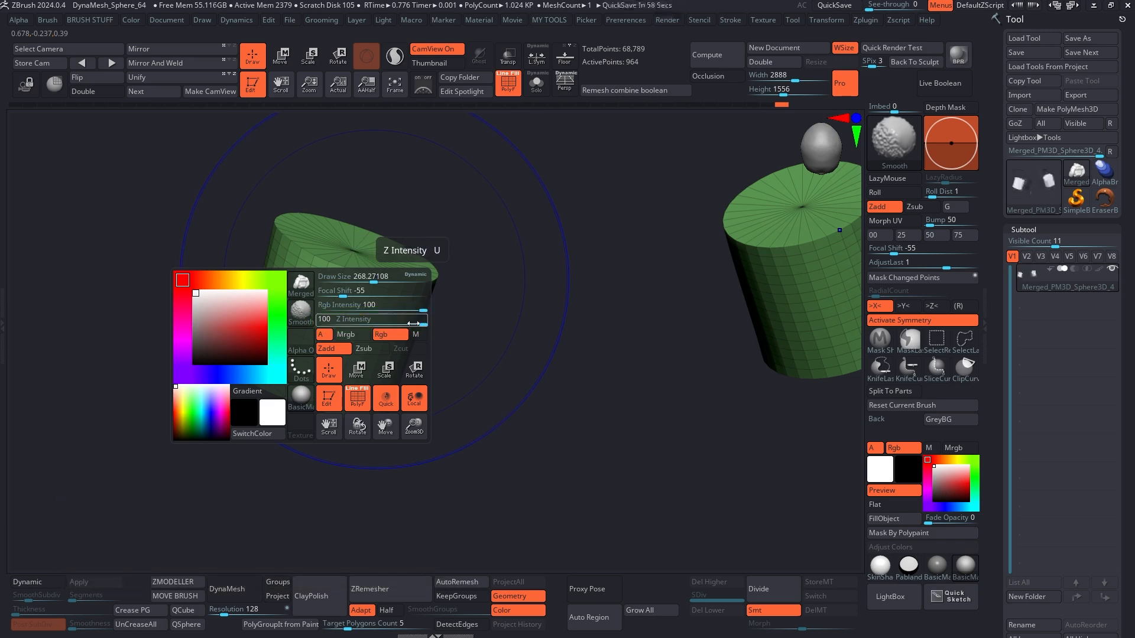
pyautogui.hotkey('shift', 'space')
pyautogui.press('shift')
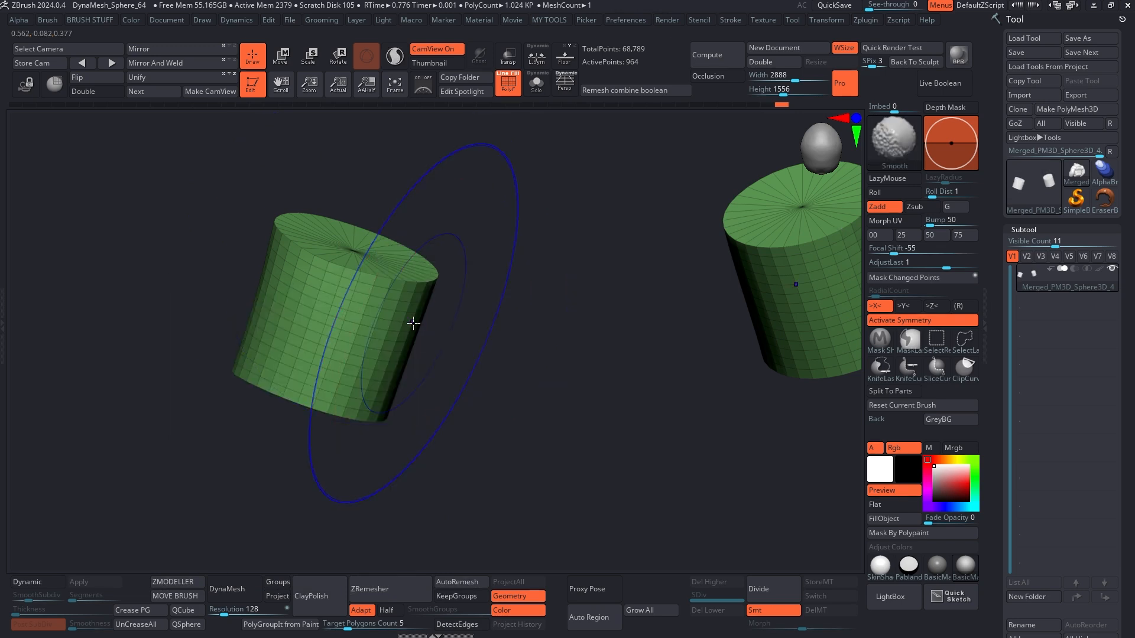
pyautogui.hotkey('shift', 'space')
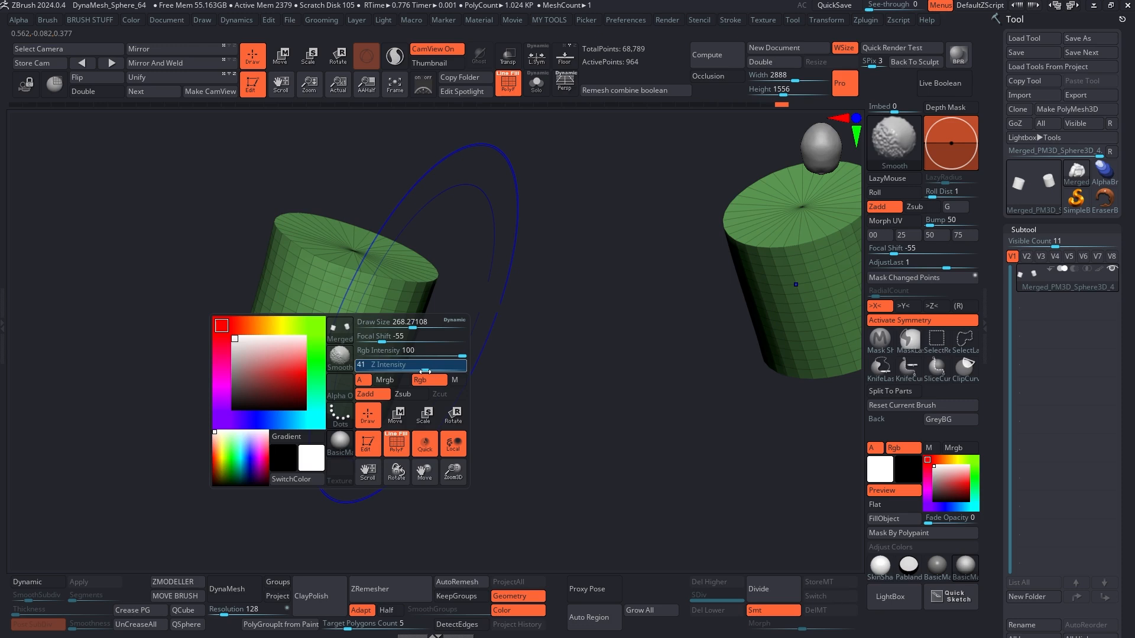
pyautogui.hotkey('shift', 'space')
pyautogui.press('space')
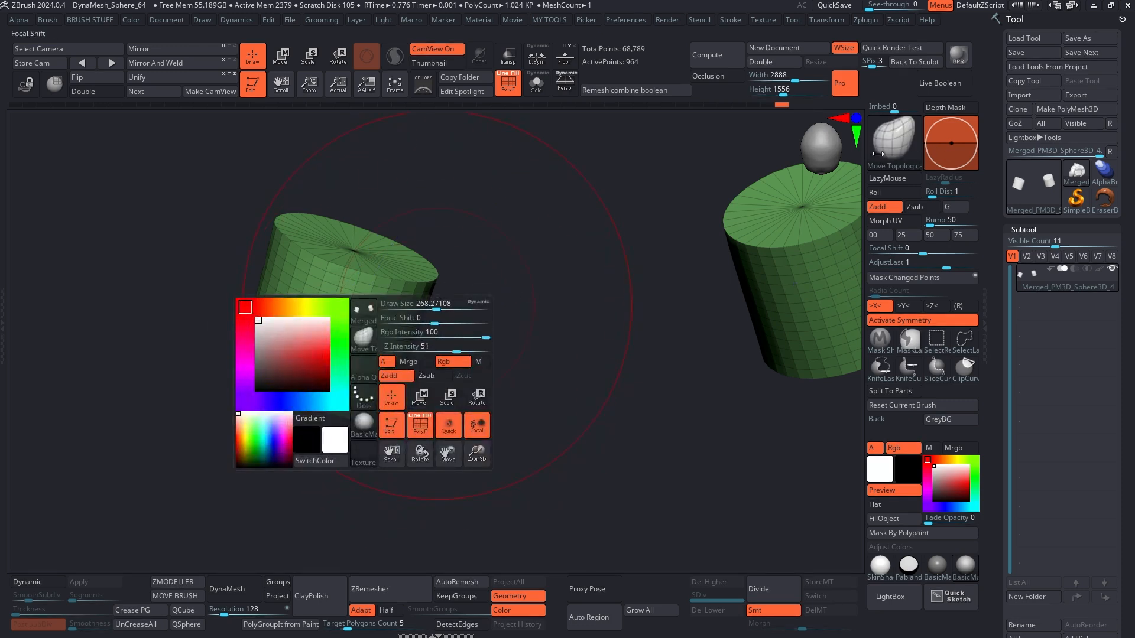
# - Smooth the hard rims at both ends of the upper-arm cylinders and unhide the rest of the body
pyautogui.keyDown('shift'); pyautogui.moveTo(359, 248); pyautogui.dragTo(373, 269); pyautogui.keyUp('shift')
pyautogui.moveTo(479, 337); pyautogui.dragTo(567, 266)
pyautogui.keyDown('shift'); pyautogui.moveTo(289, 373); pyautogui.dragTo(354, 378); pyautogui.keyUp('shift')
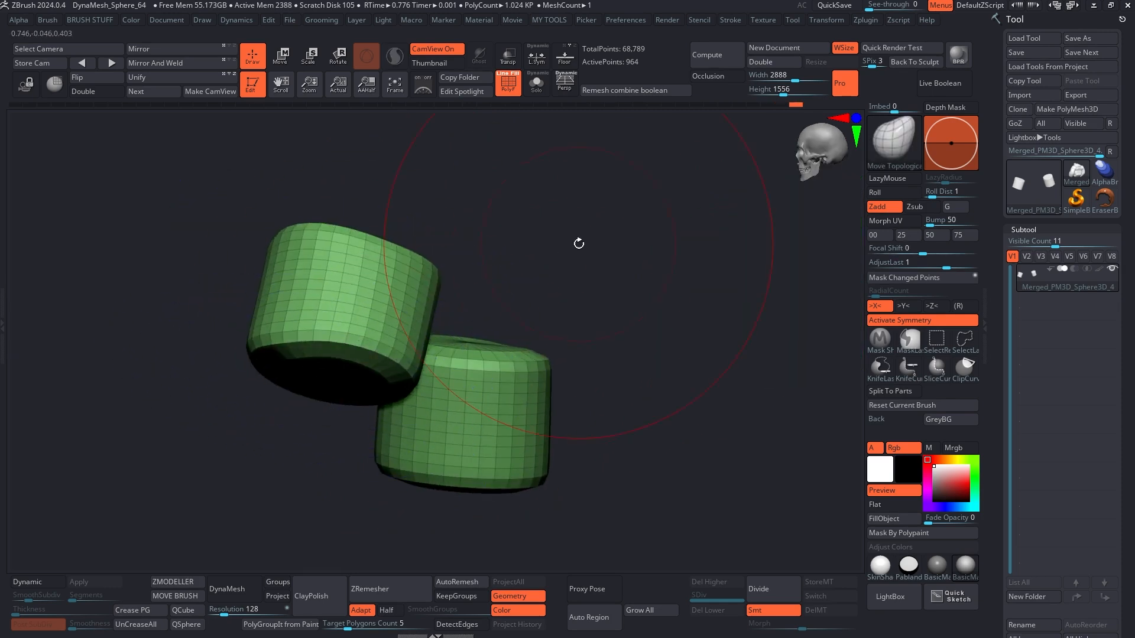
pyautogui.keyDown('ctrl'); pyautogui.keyDown('shift'); pyautogui.click(559, 253); pyautogui.keyUp('shift'); pyautogui.keyUp('ctrl')
pyautogui.moveTo(559, 253); pyautogui.dragTo(479, 289)
pyautogui.keyDown('ctrl'); pyautogui.keyDown('shift'); pyautogui.click(356, 319); pyautogui.keyUp('shift'); pyautogui.keyUp('ctrl')
pyautogui.keyDown('shift'); pyautogui.moveTo(413, 261); pyautogui.dragTo(513, 275); pyautogui.keyUp('shift')
pyautogui.keyDown('ctrl'); pyautogui.keyDown('shift'); pyautogui.click(501, 370); pyautogui.keyUp('shift'); pyautogui.keyUp('ctrl')
pyautogui.keyDown('ctrl'); pyautogui.keyDown('shift'); pyautogui.click(530, 306); pyautogui.keyUp('shift'); pyautogui.keyUp('ctrl')
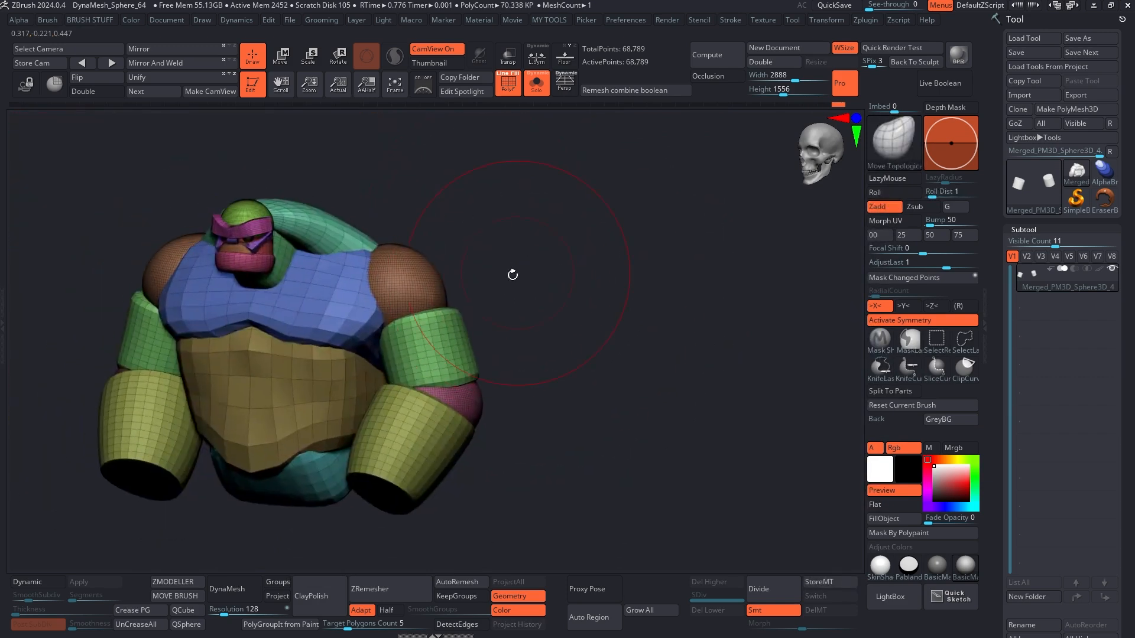
# - Pull the shoulders' lower edges down into pointed deltoid tips overlapping the outer upper arms
pyautogui.press('space')
pyautogui.moveTo(465, 305); pyautogui.dragTo(462, 331)
pyautogui.press('space')
pyautogui.moveTo(405, 300); pyautogui.dragTo(410, 299)
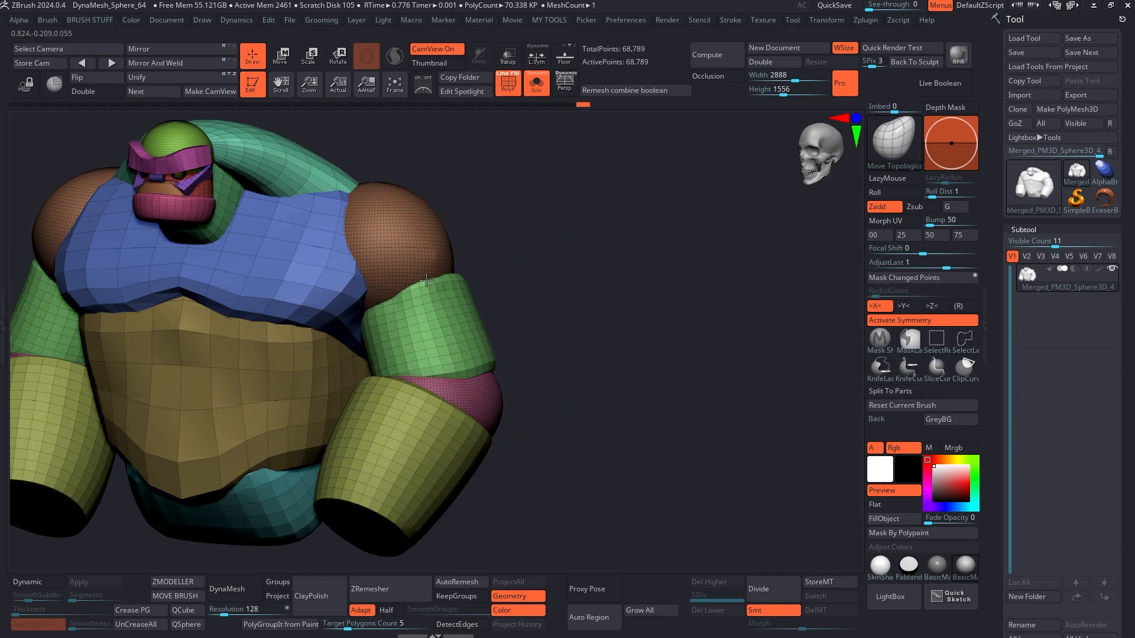
pyautogui.moveTo(537, 295); pyautogui.dragTo(454, 269)
pyautogui.press('space')
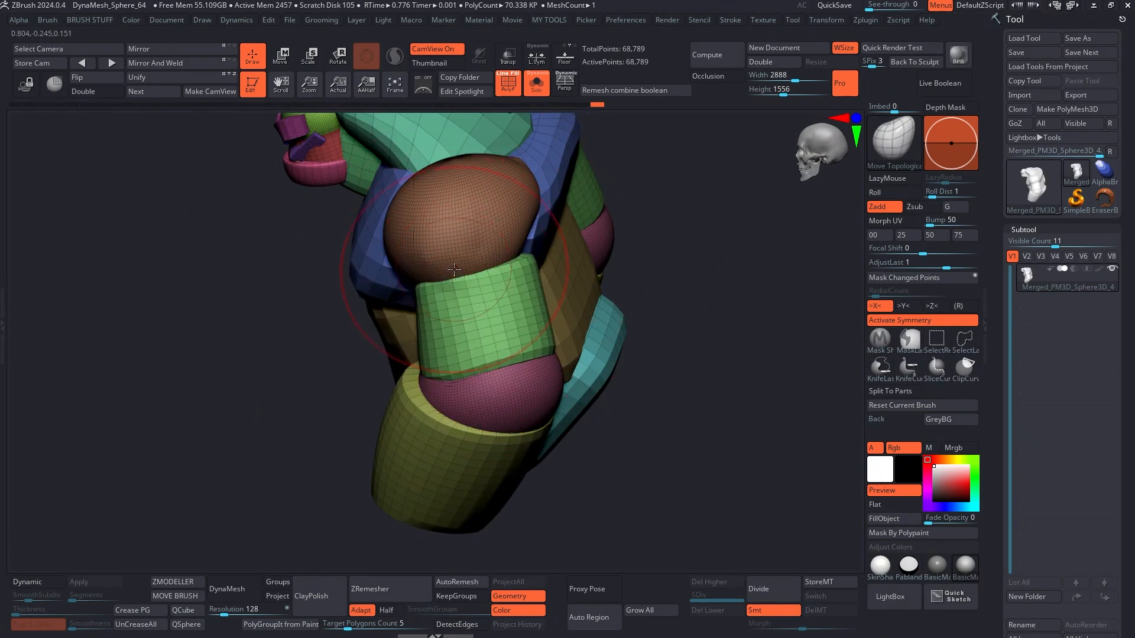
pyautogui.moveTo(500, 307); pyautogui.dragTo(489, 291)
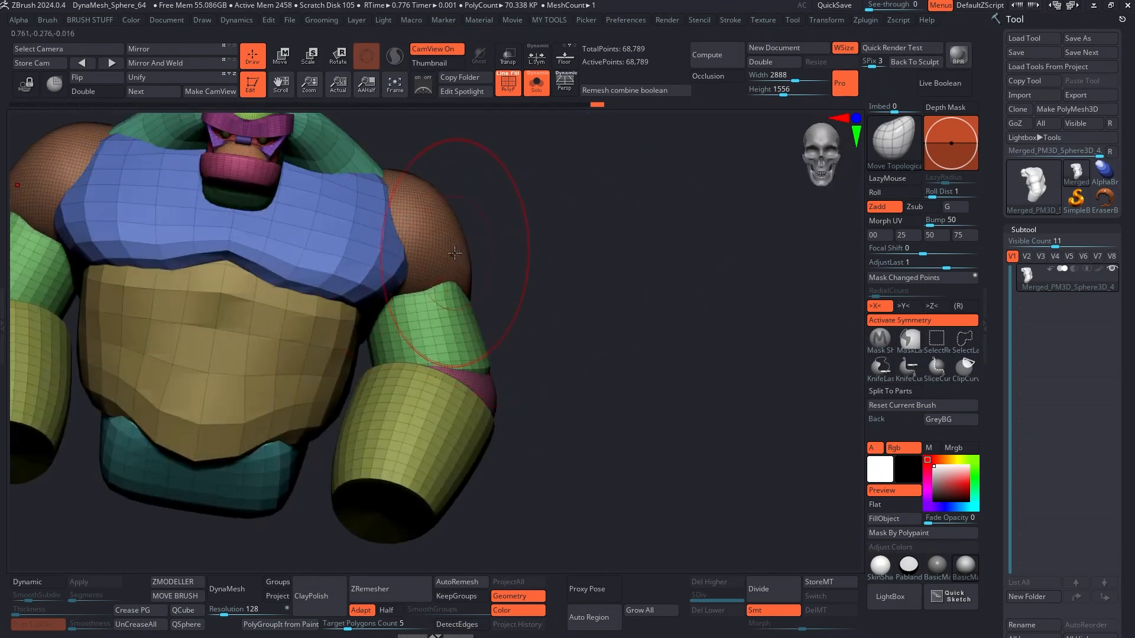
pyautogui.moveTo(603, 292); pyautogui.dragTo(506, 299)
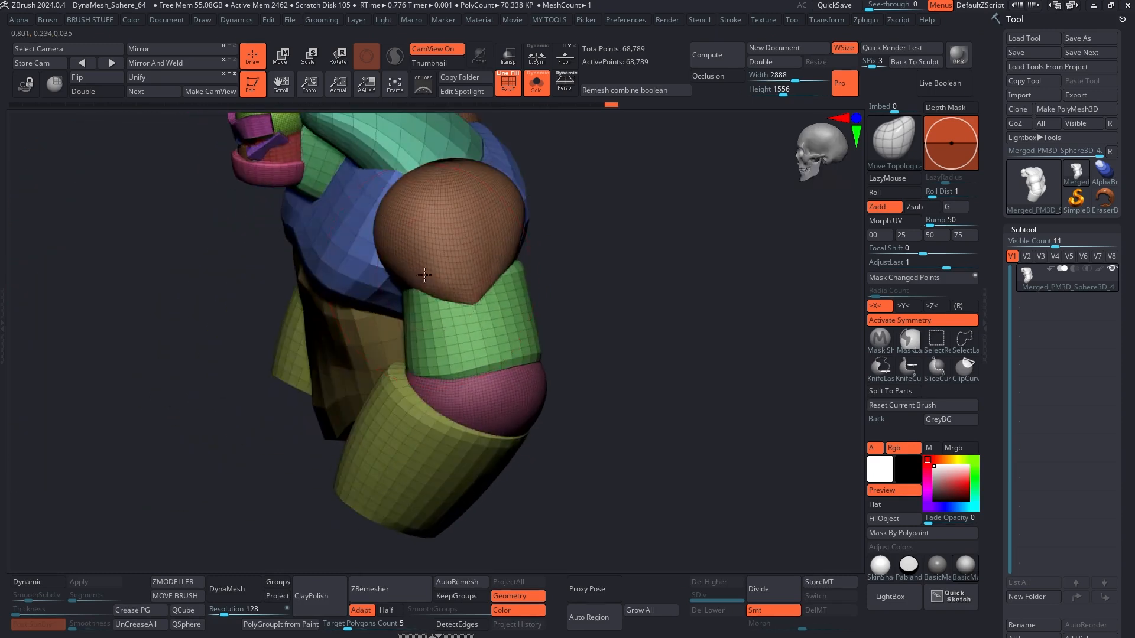
pyautogui.moveTo(430, 296); pyautogui.dragTo(430, 300)
# - Shape the rear top of the upper arms upward and inward beneath the shoulders with Move Topological
pyautogui.moveTo(430, 296); pyautogui.dragTo(525, 266, button='right')
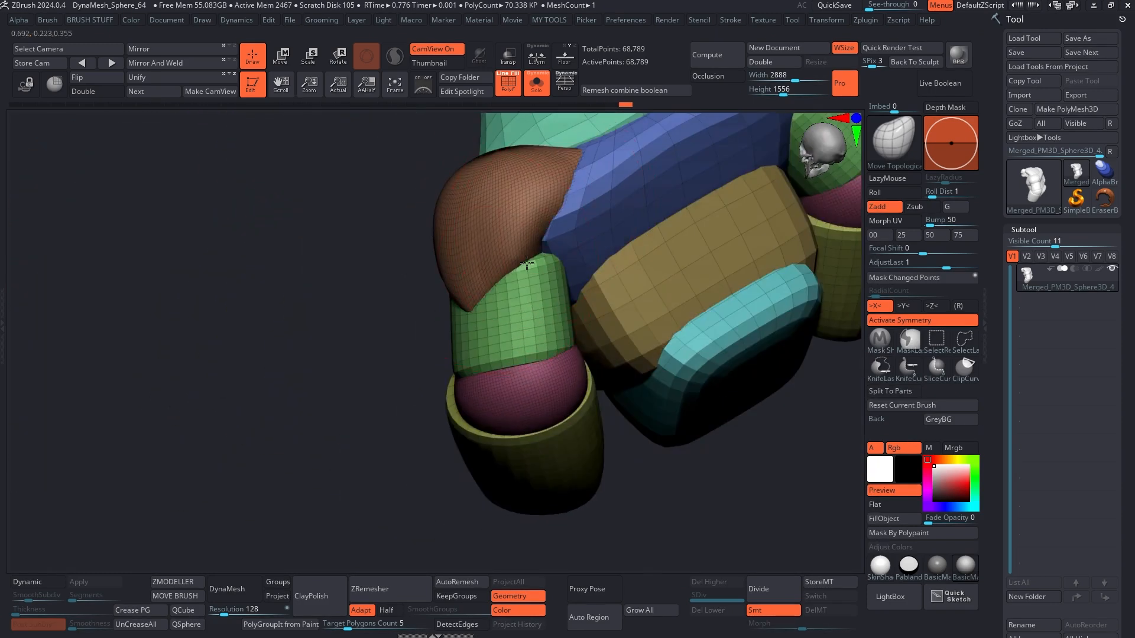
pyautogui.moveTo(519, 283); pyautogui.dragTo(509, 272)
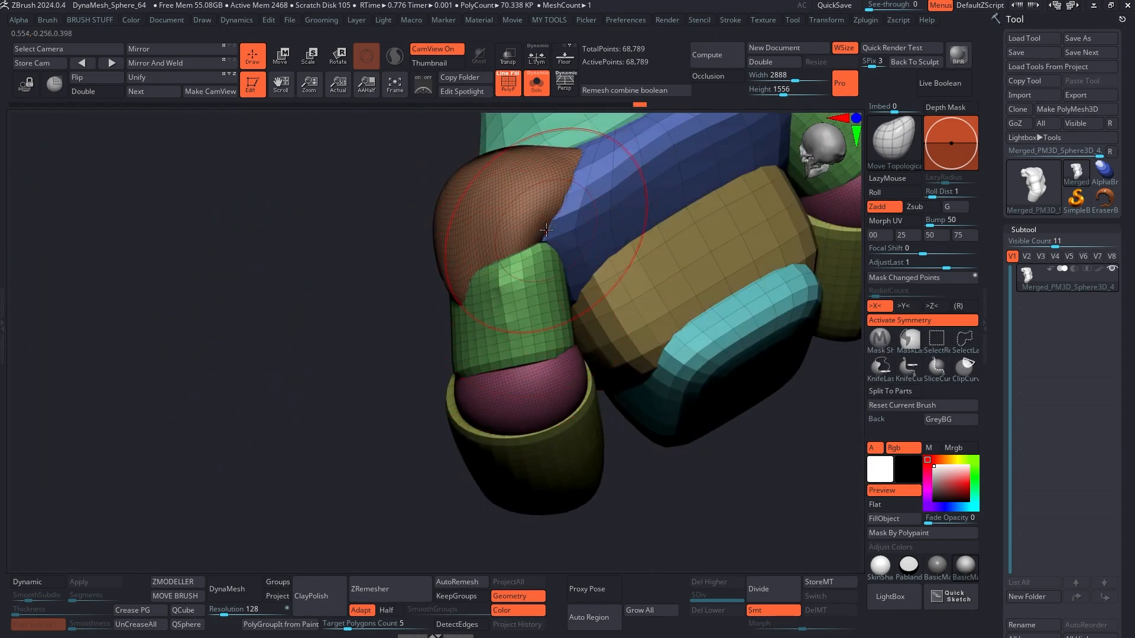
pyautogui.moveTo(497, 244); pyautogui.dragTo(502, 242)
pyautogui.keyDown('shift'); pyautogui.moveTo(502, 242); pyautogui.dragTo(520, 182, button='right'); pyautogui.keyUp('shift')
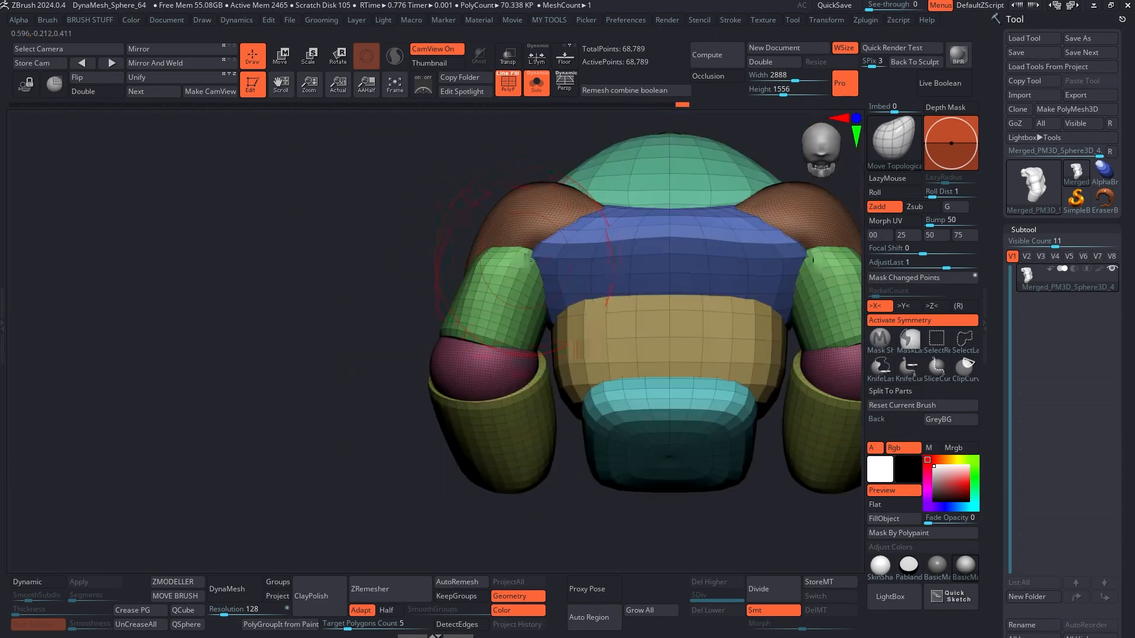
pyautogui.moveTo(526, 256); pyautogui.dragTo(531, 261)
# - Refine the elbow area and pull the forearms' upper outer edges up over the elbows
pyautogui.moveTo(454, 319); pyautogui.dragTo(450, 327, button='right')
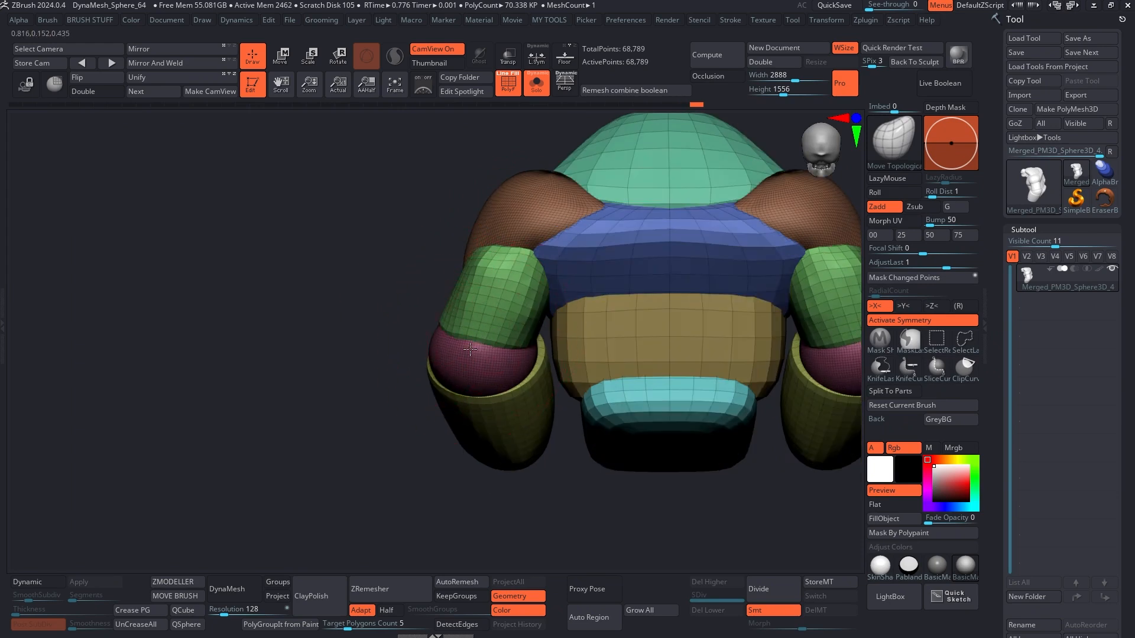
pyautogui.moveTo(461, 301); pyautogui.dragTo(617, 321, button='right')
pyautogui.moveTo(464, 342)
pyautogui.mouseDown()
pyautogui.moveTo(480, 361)
pyautogui.moveTo(524, 335)
pyautogui.mouseUp()
pyautogui.press('space')
pyautogui.moveTo(524, 336)
pyautogui.mouseDown(button='right')
pyautogui.moveTo(568, 340)
pyautogui.moveTo(565, 360)
pyautogui.mouseUp(button='right')
pyautogui.moveTo(559, 370); pyautogui.dragTo(561, 360)
pyautogui.moveTo(650, 325)
pyautogui.keyDown('ctrl'); pyautogui.mouseDown(button='right')
pyautogui.moveTo(689, 317)
pyautogui.moveTo(676, 343)
pyautogui.mouseUp(button='right'); pyautogui.keyUp('ctrl')
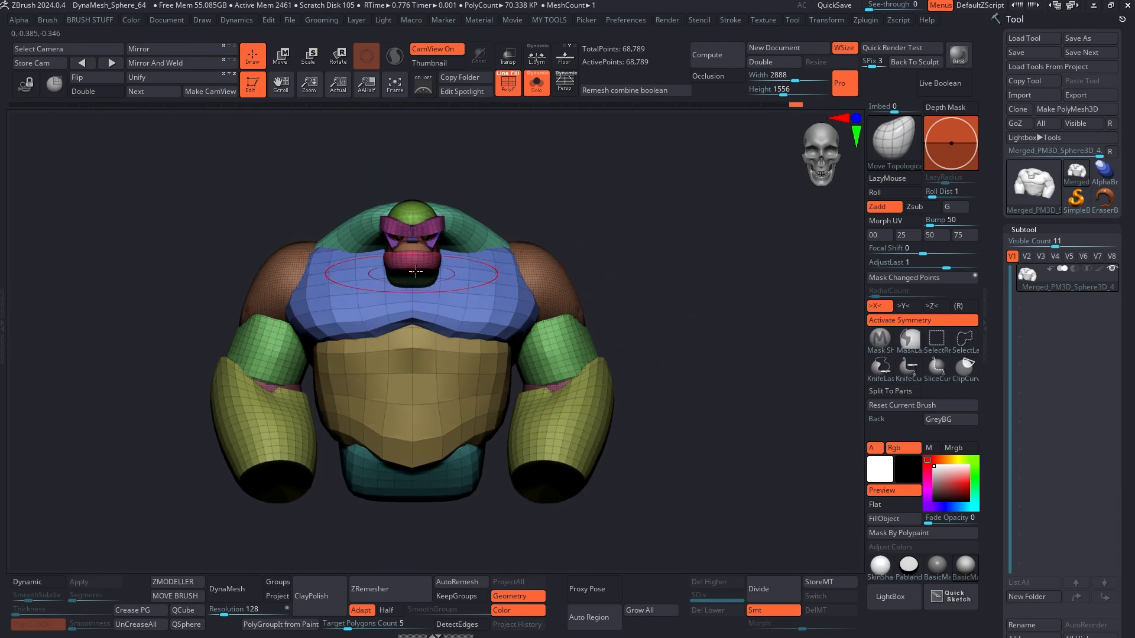
# - Adjust the shoulders' lower ends and the chest's upper outer corners where they meet the shoulders
pyautogui.moveTo(587, 244); pyautogui.dragTo(574, 244, button='right')
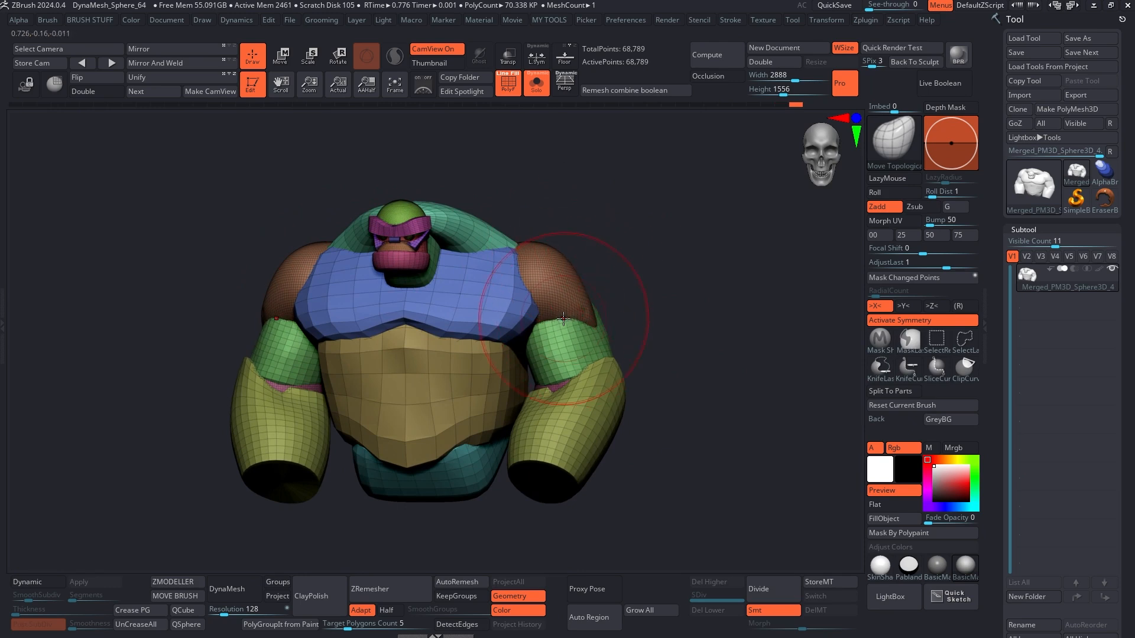
pyautogui.moveTo(564, 322); pyautogui.dragTo(569, 319)
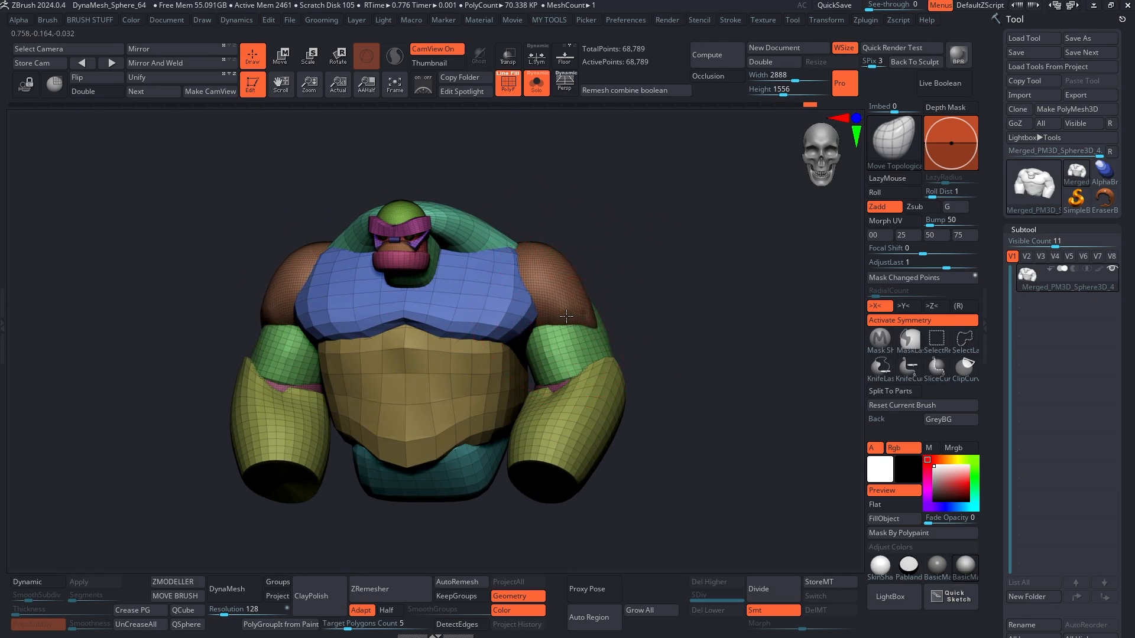
pyautogui.moveTo(531, 268); pyautogui.dragTo(522, 253)
pyautogui.moveTo(567, 198)
pyautogui.mouseDown()
pyautogui.moveTo(570, 274)
pyautogui.moveTo(517, 344)
pyautogui.moveTo(494, 331)
pyautogui.mouseUp()
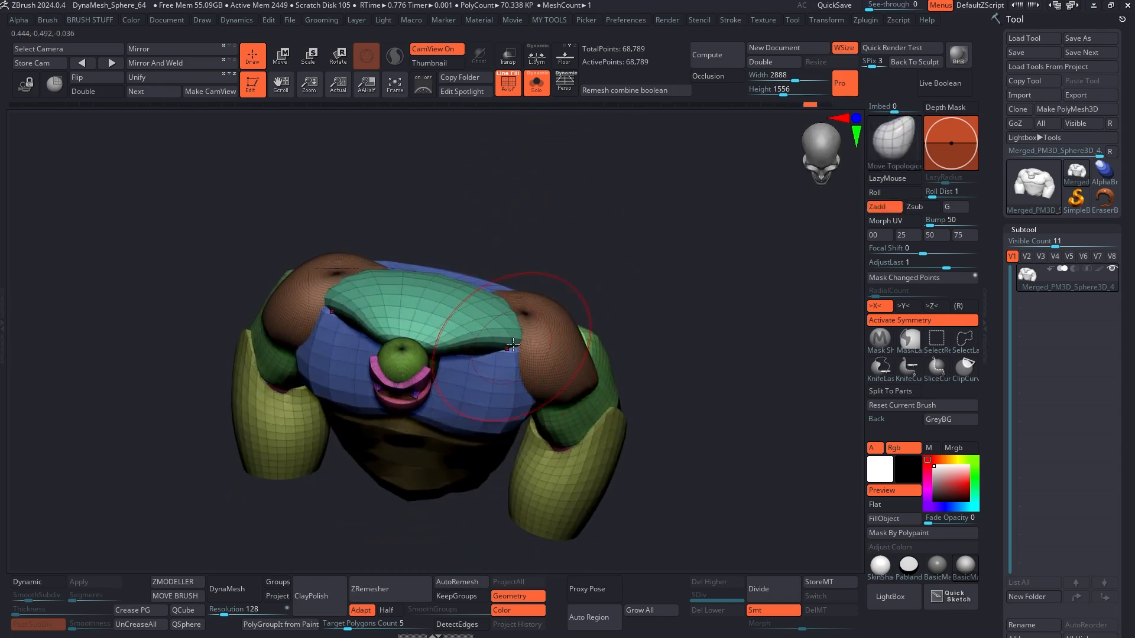
pyautogui.keyDown('shift'); pyautogui.moveTo(567, 274); pyautogui.dragTo(558, 229); pyautogui.keyUp('shift')
pyautogui.keyDown('alt'); pyautogui.moveTo(459, 279); pyautogui.dragTo(459, 237); pyautogui.keyUp('alt')
pyautogui.moveTo(519, 264); pyautogui.dragTo(542, 259)
pyautogui.moveTo(238, 317); pyautogui.dragTo(243, 322)
pyautogui.keyDown('shift'); pyautogui.moveTo(572, 296); pyautogui.dragTo(549, 302); pyautogui.keyUp('shift')
pyautogui.keyDown('alt'); pyautogui.moveTo(548, 263); pyautogui.dragTo(544, 223); pyautogui.keyUp('alt')
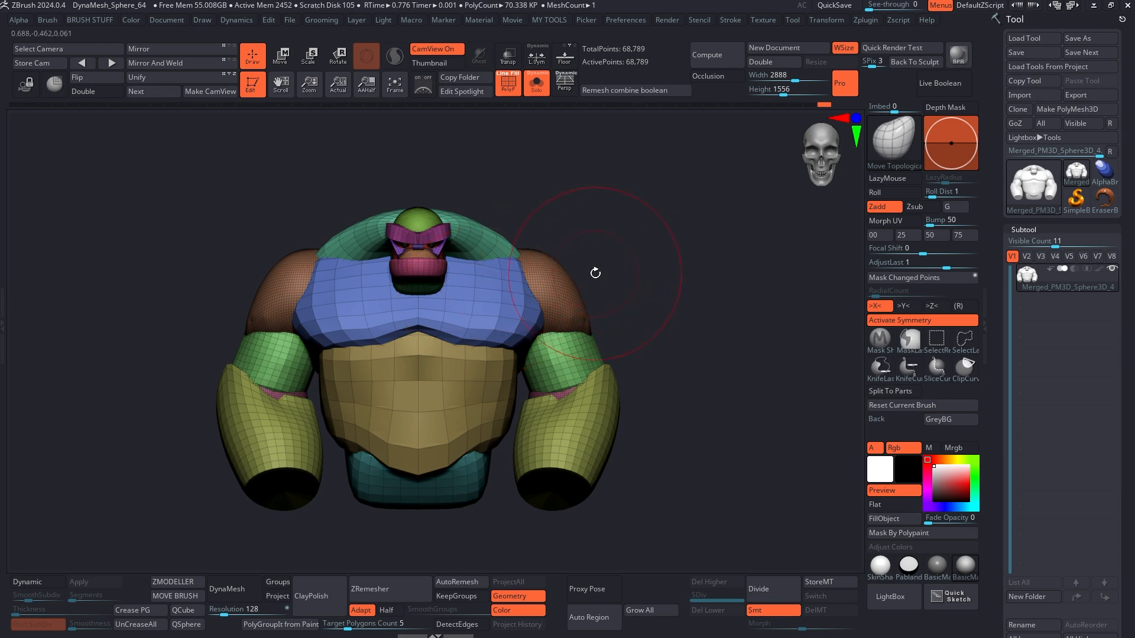
# - Turn on perspective and frame the gorilla's face closely around the muzzle and nose
pyautogui.moveTo(597, 266); pyautogui.dragTo(576, 243)
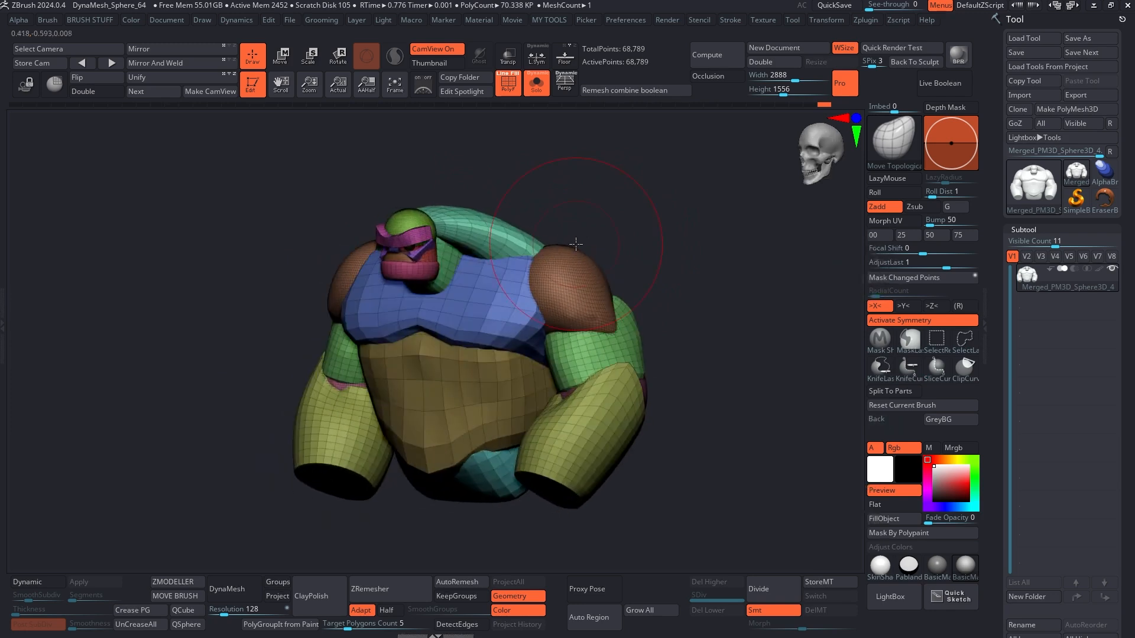
pyautogui.click(565, 84)
pyautogui.moveTo(560, 145)
pyautogui.mouseDown()
pyautogui.moveTo(569, 147)
pyautogui.moveTo(425, 309)
pyautogui.moveTo(451, 304)
pyautogui.moveTo(433, 310)
pyautogui.mouseUp()
pyautogui.press('space')
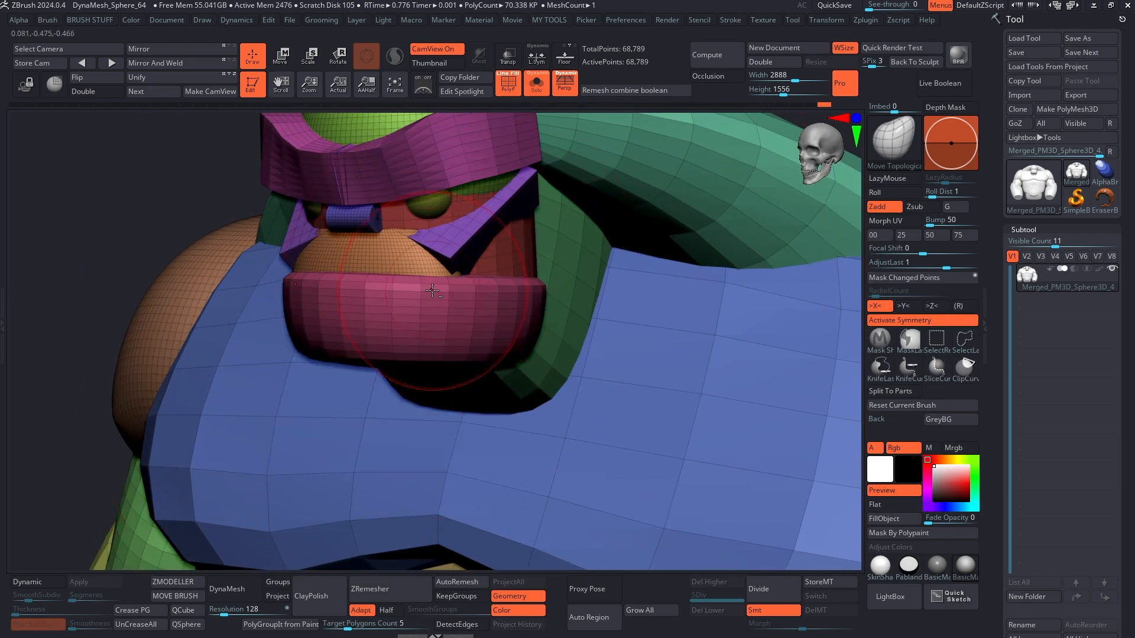
pyautogui.moveTo(434, 266); pyautogui.dragTo(458, 278, button='right')
pyautogui.keyDown('alt'); pyautogui.moveTo(458, 278); pyautogui.dragTo(481, 416, button='right'); pyautogui.keyUp('alt')
pyautogui.moveTo(486, 416); pyautogui.dragTo(434, 387)
pyautogui.press('space')
pyautogui.moveTo(431, 382); pyautogui.dragTo(429, 343, button='right')
# - Isolate the nose cylinder, soften its ends with the Smooth brush and bring back the rest of the model
pyautogui.keyDown('ctrl'); pyautogui.keyDown('shift'); pyautogui.click(444, 304); pyautogui.keyUp('shift'); pyautogui.keyUp('ctrl')
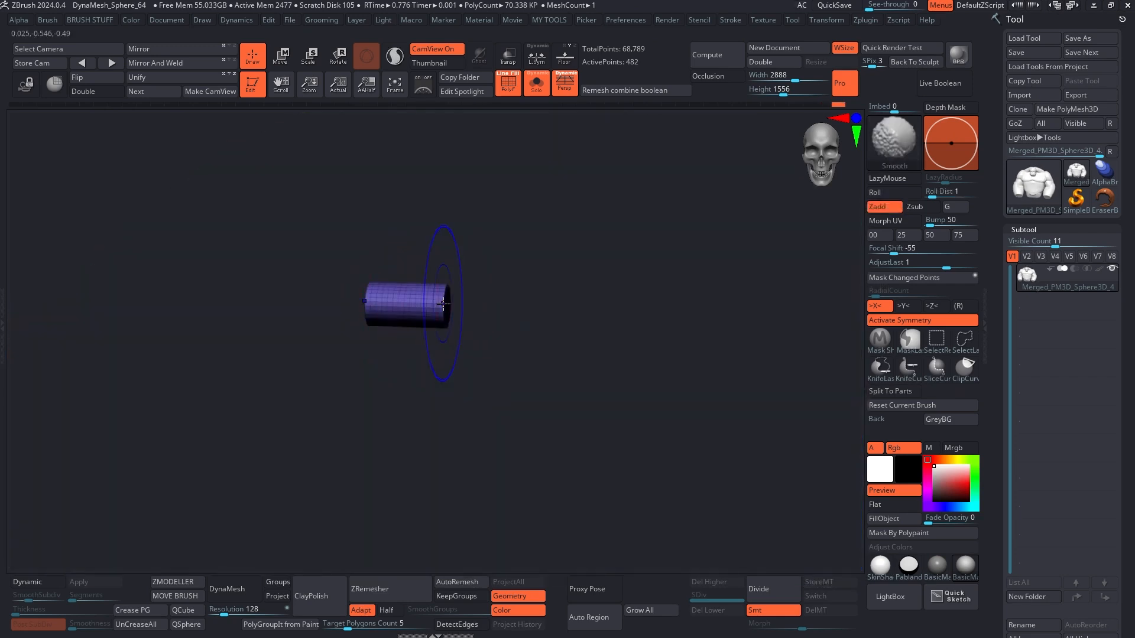
pyautogui.keyDown('ctrl'); pyautogui.keyDown('shift'); pyautogui.click(472, 317); pyautogui.keyUp('shift'); pyautogui.keyUp('ctrl')
pyautogui.moveTo(484, 322); pyautogui.dragTo(480, 311)
pyautogui.keyDown('shift'); pyautogui.moveTo(419, 222); pyautogui.dragTo(423, 233); pyautogui.keyUp('shift')
pyautogui.moveTo(482, 225)
pyautogui.keyDown('ctrl'); pyautogui.mouseDown(button='right')
pyautogui.moveTo(482, 183)
pyautogui.moveTo(475, 355)
pyautogui.moveTo(438, 307)
pyautogui.mouseUp(button='right'); pyautogui.keyUp('ctrl')
pyautogui.keyDown('shift'); pyautogui.moveTo(455, 403); pyautogui.dragTo(506, 420); pyautogui.keyUp('shift')
# - Refine the gorilla's cranium and the areas around the head with Move Topological, working from the side and front
pyautogui.moveTo(523, 409); pyautogui.dragTo(483, 414, button='right')
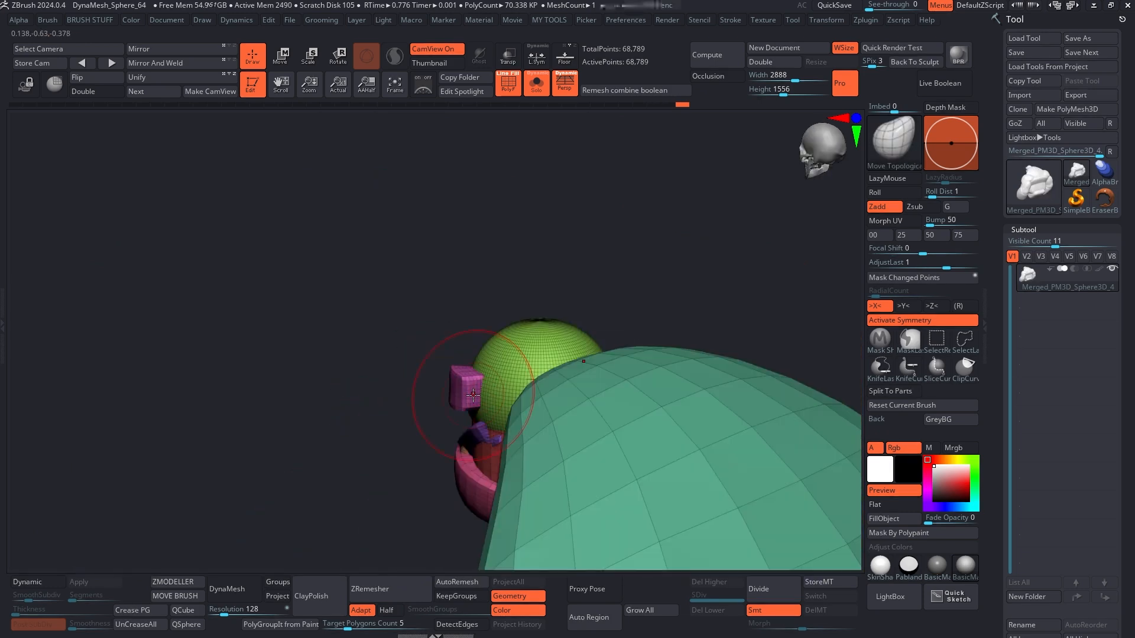
pyautogui.moveTo(392, 380); pyautogui.dragTo(430, 404, button='right')
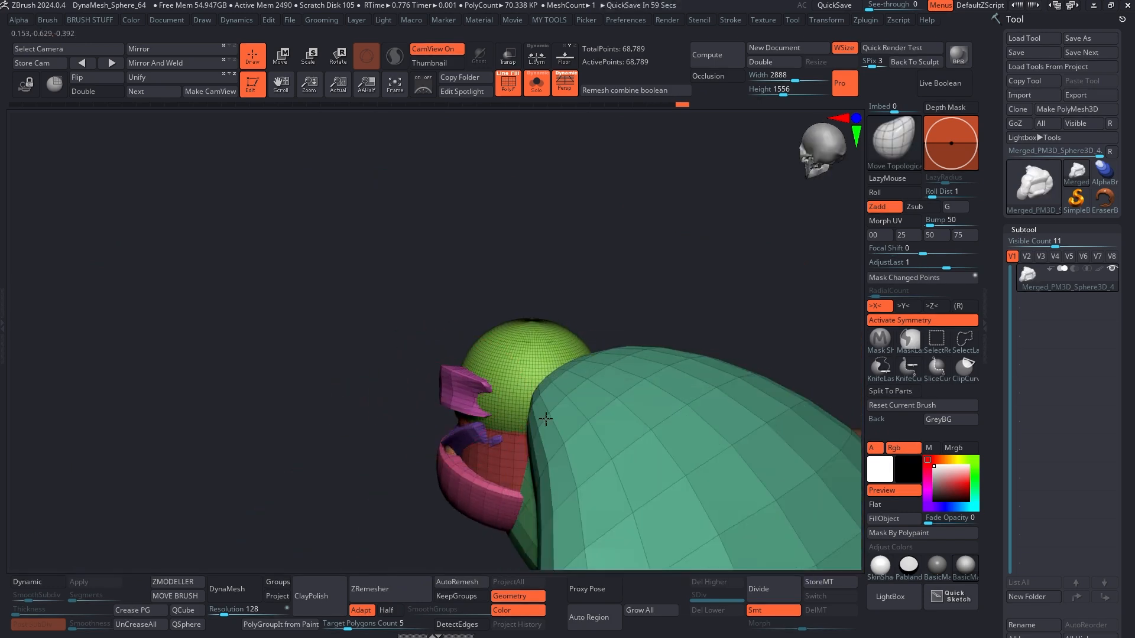
pyautogui.keyDown('shift'); pyautogui.moveTo(380, 400); pyautogui.dragTo(398, 384, button='right'); pyautogui.keyUp('shift')
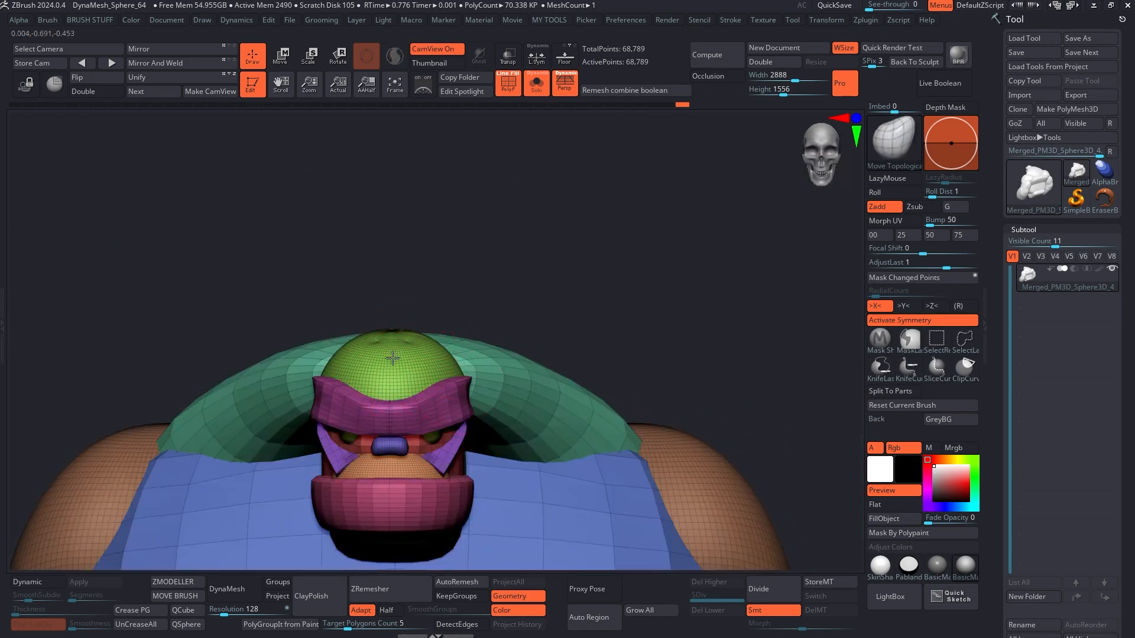
pyautogui.moveTo(400, 343); pyautogui.dragTo(441, 367, button='right')
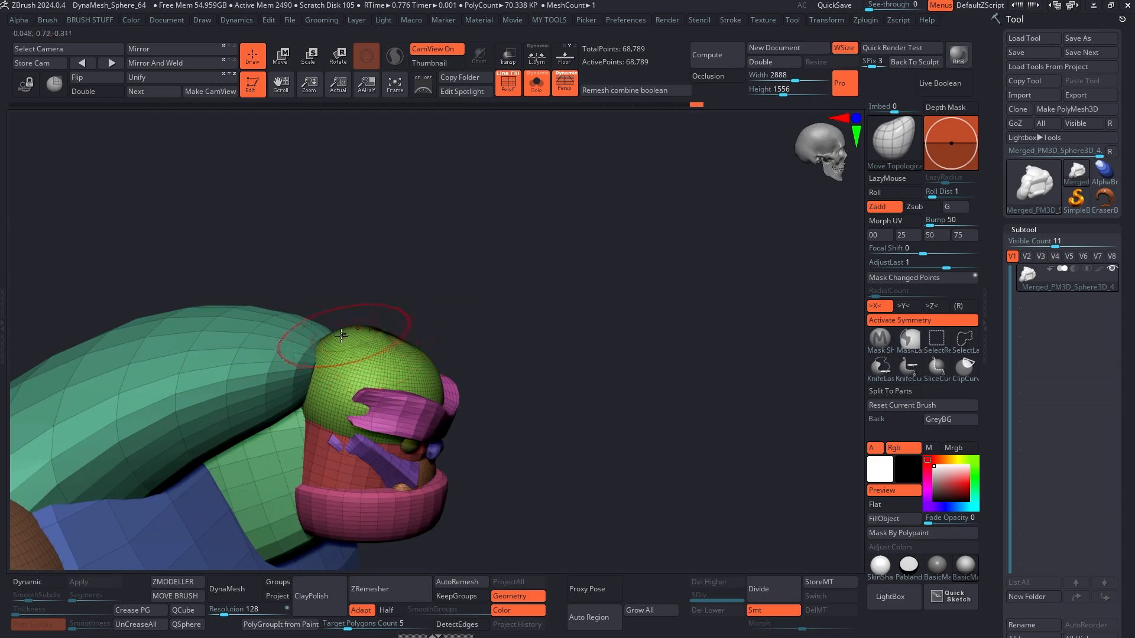
pyautogui.moveTo(435, 304); pyautogui.dragTo(410, 423, button='right')
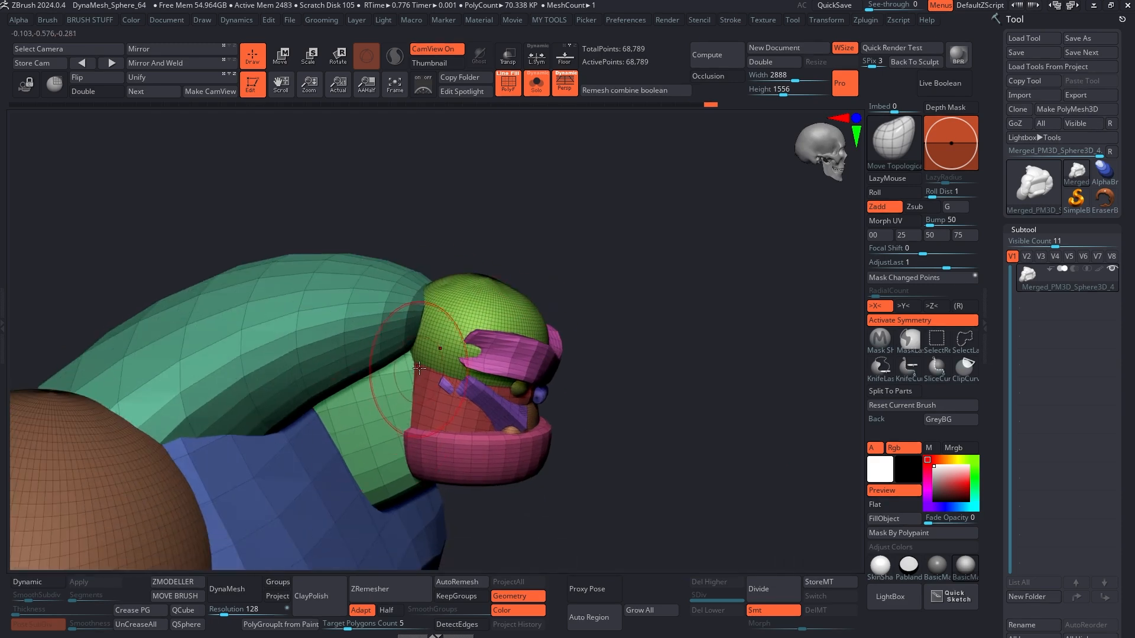
pyautogui.moveTo(419, 412); pyautogui.dragTo(461, 342, button='right')
pyautogui.press('space')
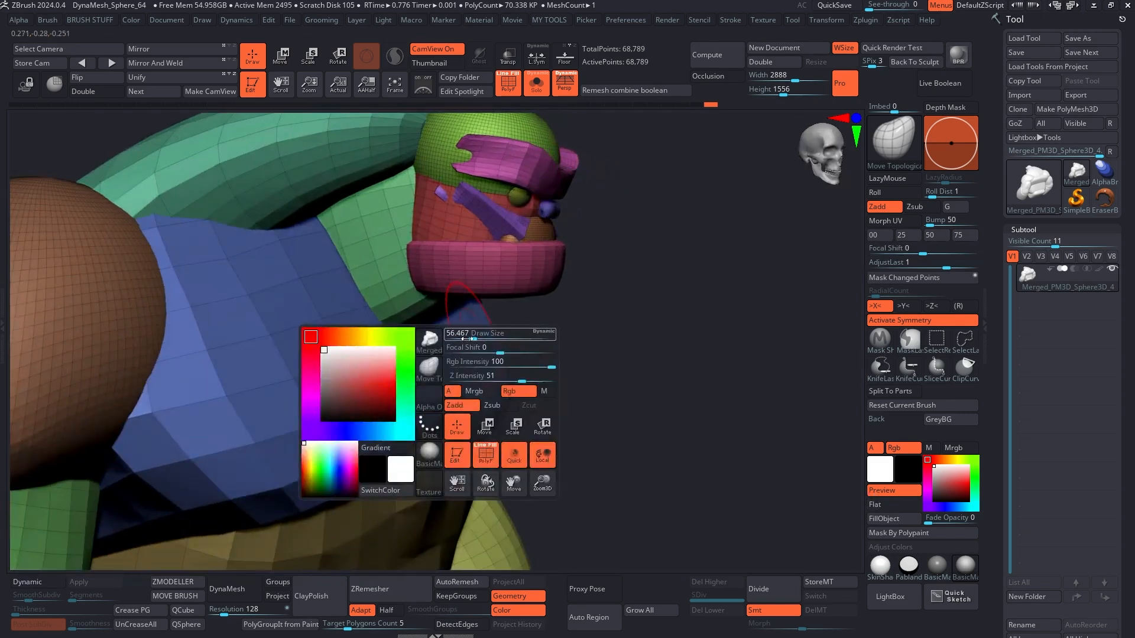
pyautogui.moveTo(424, 360); pyautogui.dragTo(424, 385)
# - Show the whole gorilla from the front without polyframe and scrub the undo history back to the start and forward to compare the blockout
pyautogui.keyDown('ctrl'); pyautogui.moveTo(712, 412); pyautogui.dragTo(703, 337, button='right'); pyautogui.keyUp('ctrl')
pyautogui.moveTo(704, 337)
pyautogui.keyDown('shift'); pyautogui.mouseDown(button='right')
pyautogui.moveTo(585, 335)
pyautogui.moveTo(676, 359)
pyautogui.moveTo(651, 362)
pyautogui.mouseUp(button='right'); pyautogui.keyUp('shift')
pyautogui.hotkey('shift', 'f')
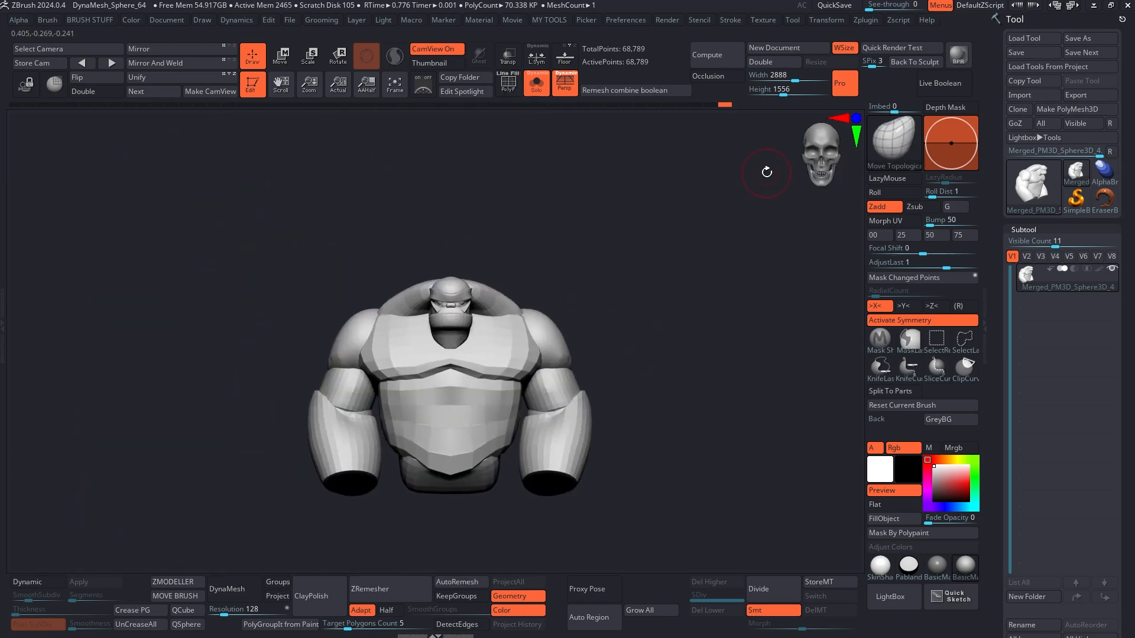
pyautogui.moveTo(725, 110); pyautogui.dragTo(10, 110)
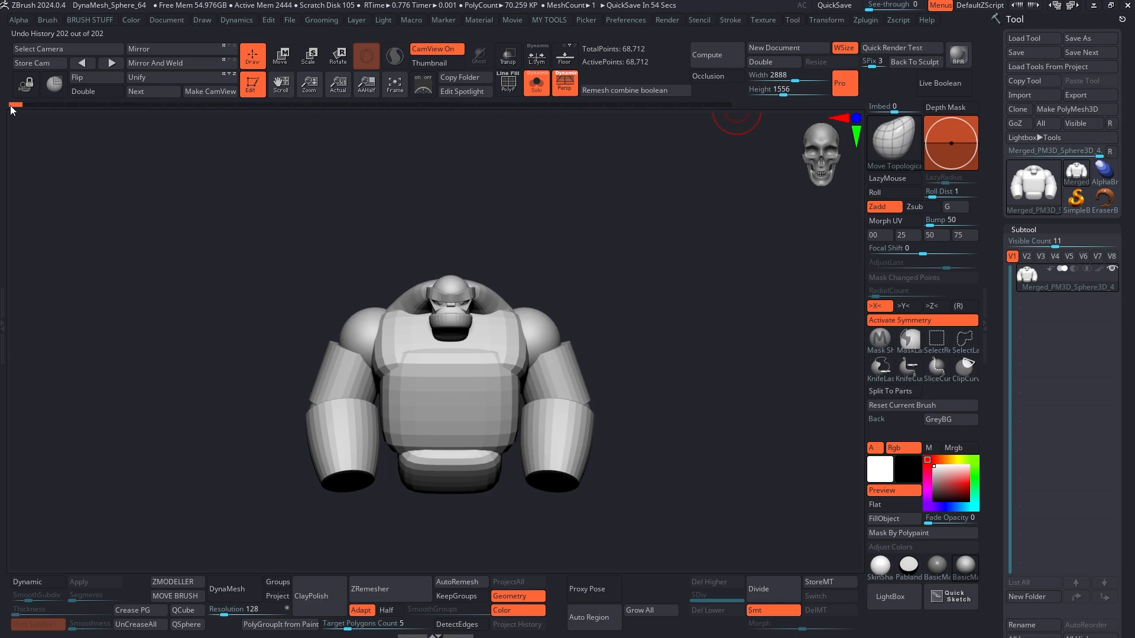
pyautogui.moveTo(12, 105)
pyautogui.mouseDown()
pyautogui.moveTo(765, 158)
pyautogui.moveTo(64, 131)
pyautogui.moveTo(746, 156)
pyautogui.mouseUp()
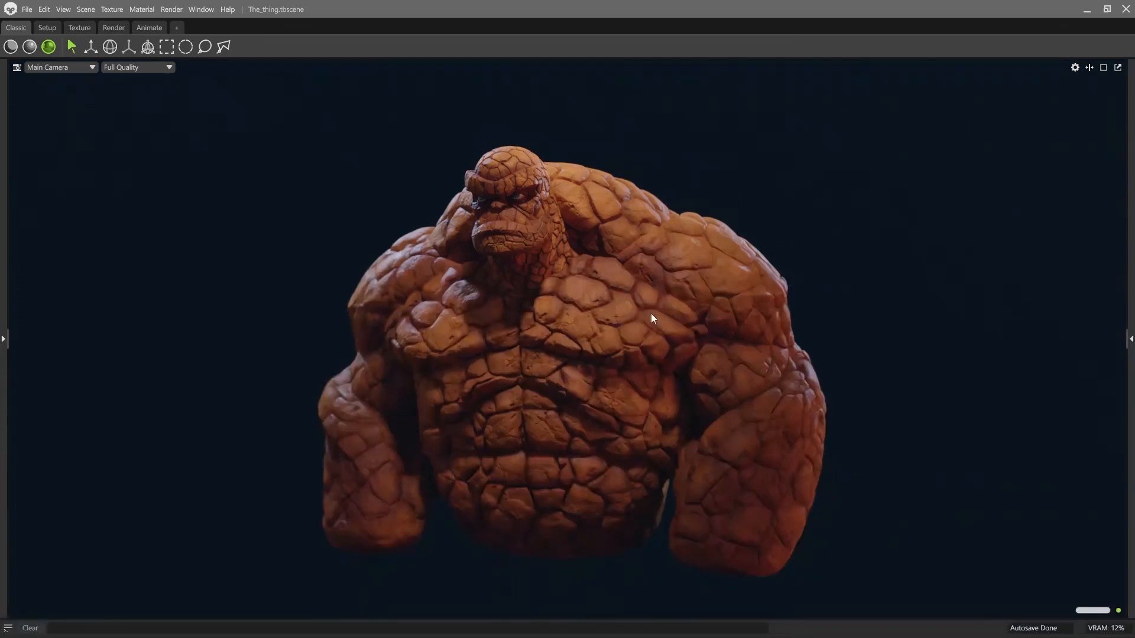
# - Switch to The_thing.tbscene in Marmoset Toolbag and examine the finished character's head, shoulders, chest and arms from several angles
pyautogui.scroll(10, 651, 313)
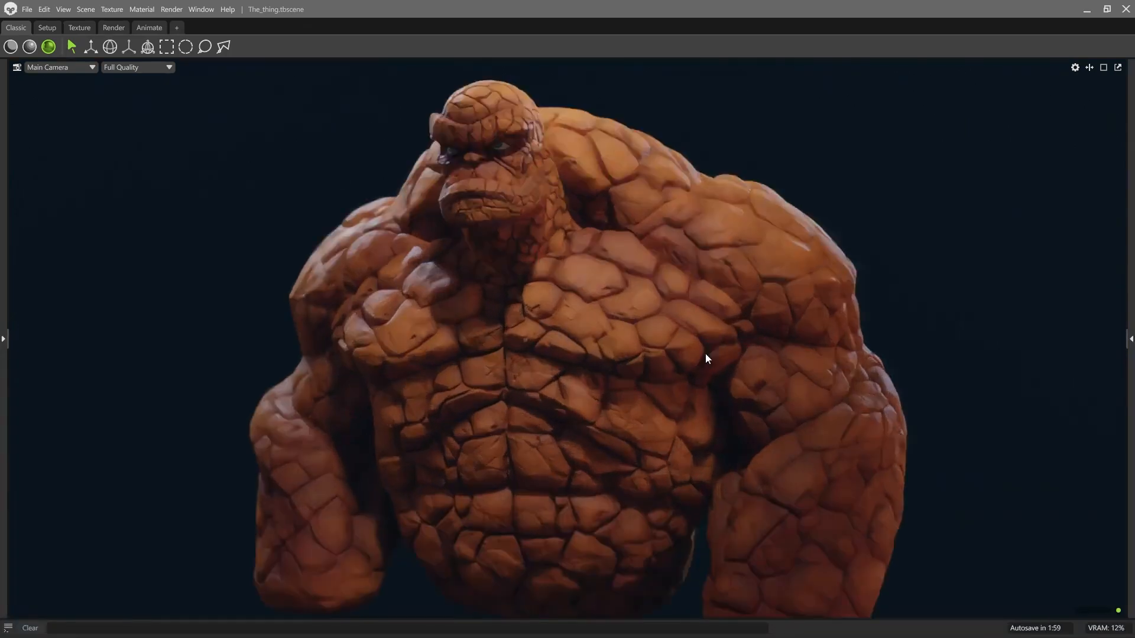
pyautogui.moveTo(693, 372)
pyautogui.keyDown('alt'); pyautogui.mouseDown(button='right')
pyautogui.moveTo(678, 338)
pyautogui.moveTo(684, 363)
pyautogui.mouseUp(button='right'); pyautogui.keyUp('alt')
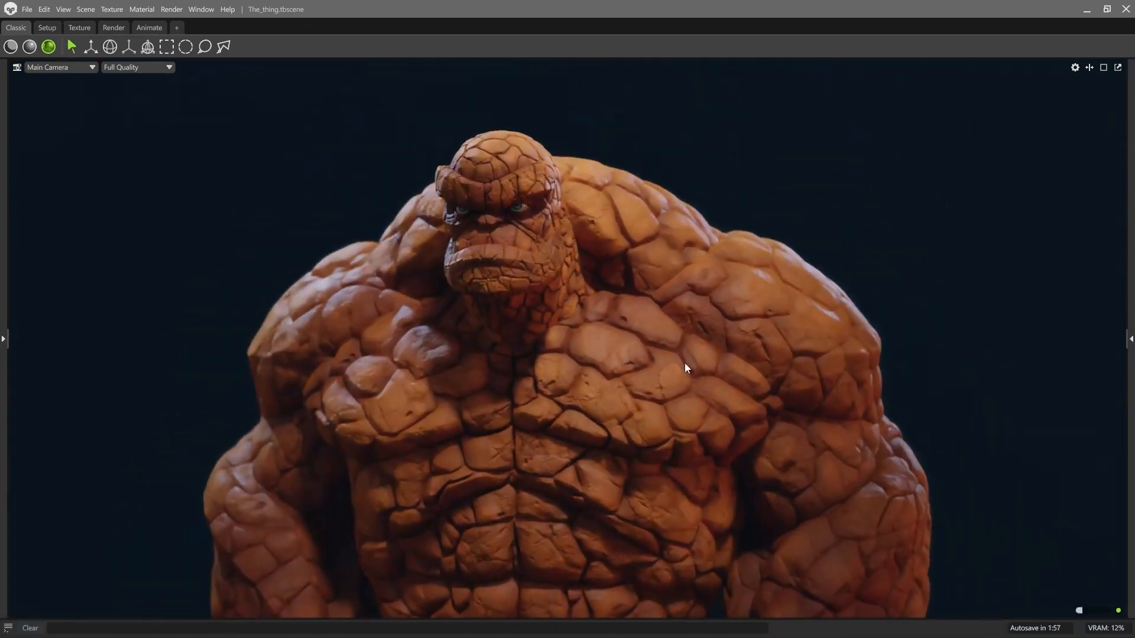
pyautogui.keyDown('alt'); pyautogui.moveTo(554, 303); pyautogui.dragTo(485, 240); pyautogui.keyUp('alt')
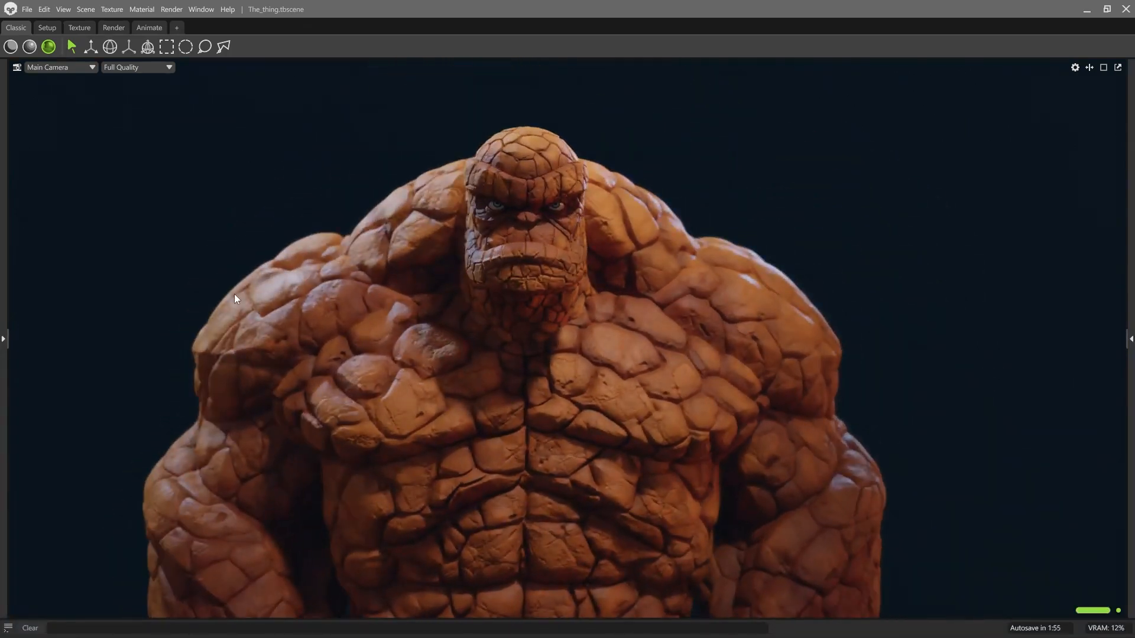
pyautogui.moveTo(742, 373); pyautogui.dragTo(416, 332)
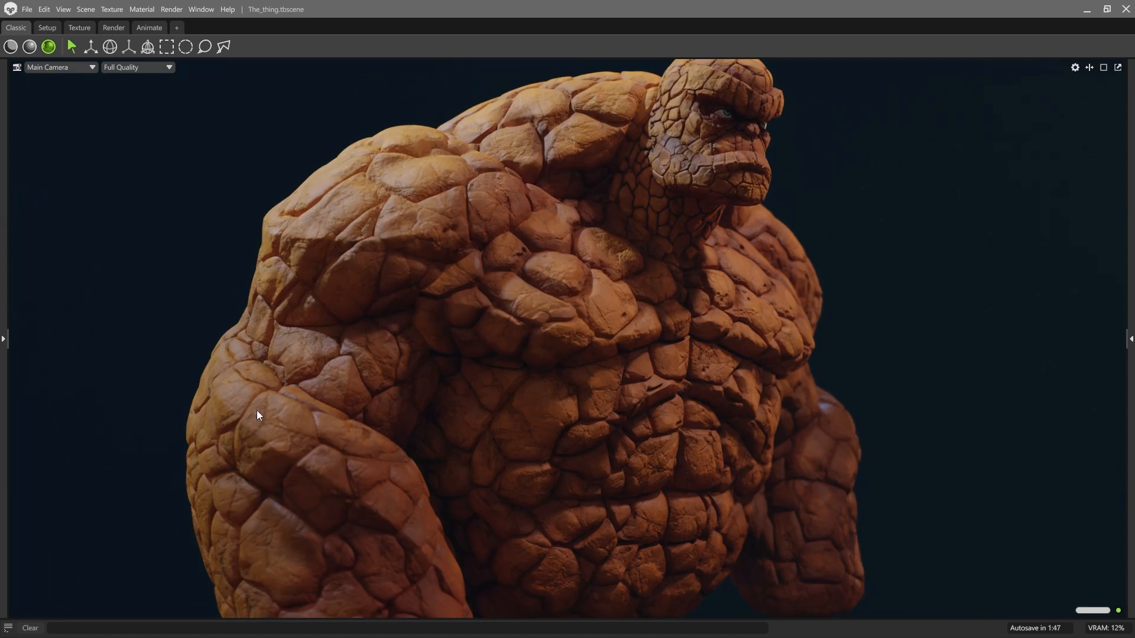
pyautogui.moveTo(751, 211); pyautogui.dragTo(544, 235)
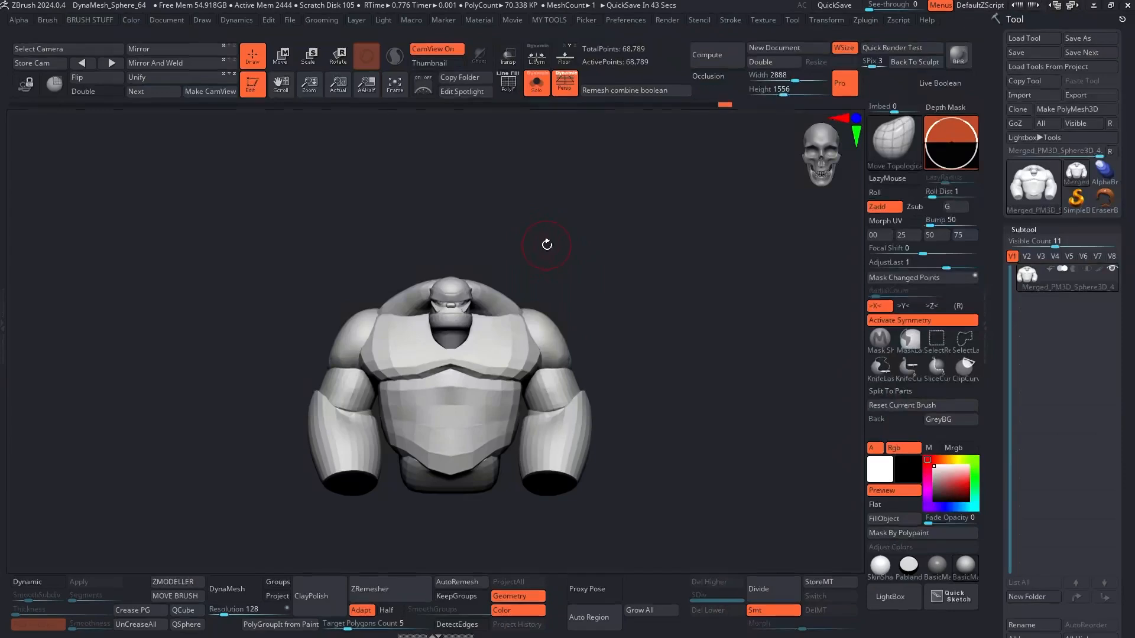
# - Switch back to ZBrush, inspect the merged gorilla from the side, and bring up the more refined version made of separate subtools
pyautogui.moveTo(544, 246); pyautogui.dragTo(354, 320)
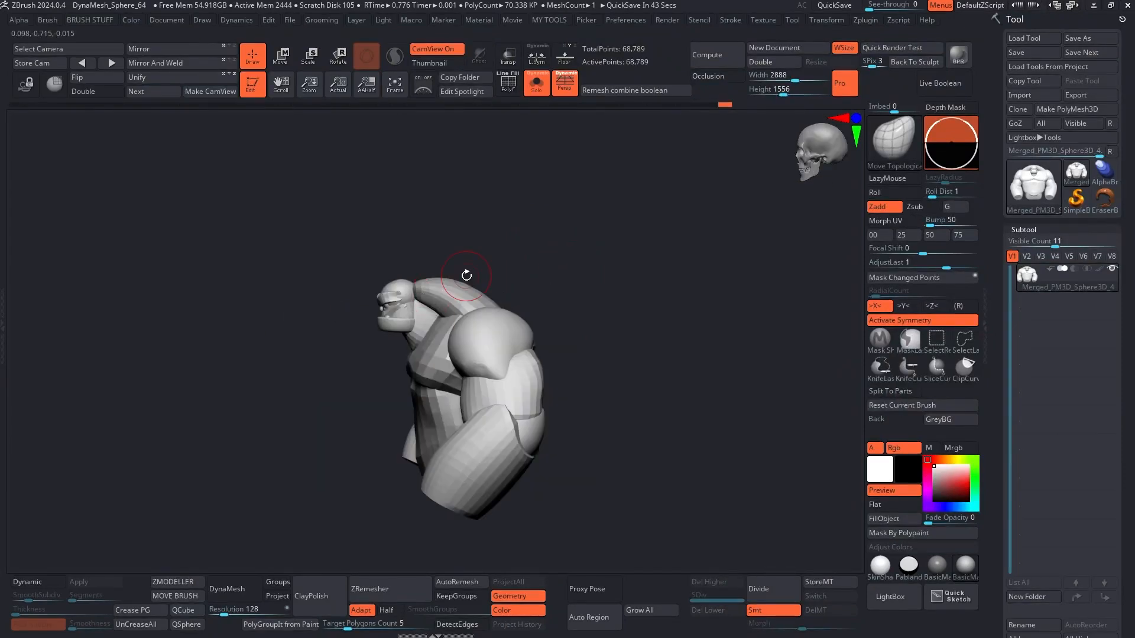
pyautogui.moveTo(503, 286); pyautogui.dragTo(567, 260)
pyautogui.moveTo(1064, 278)
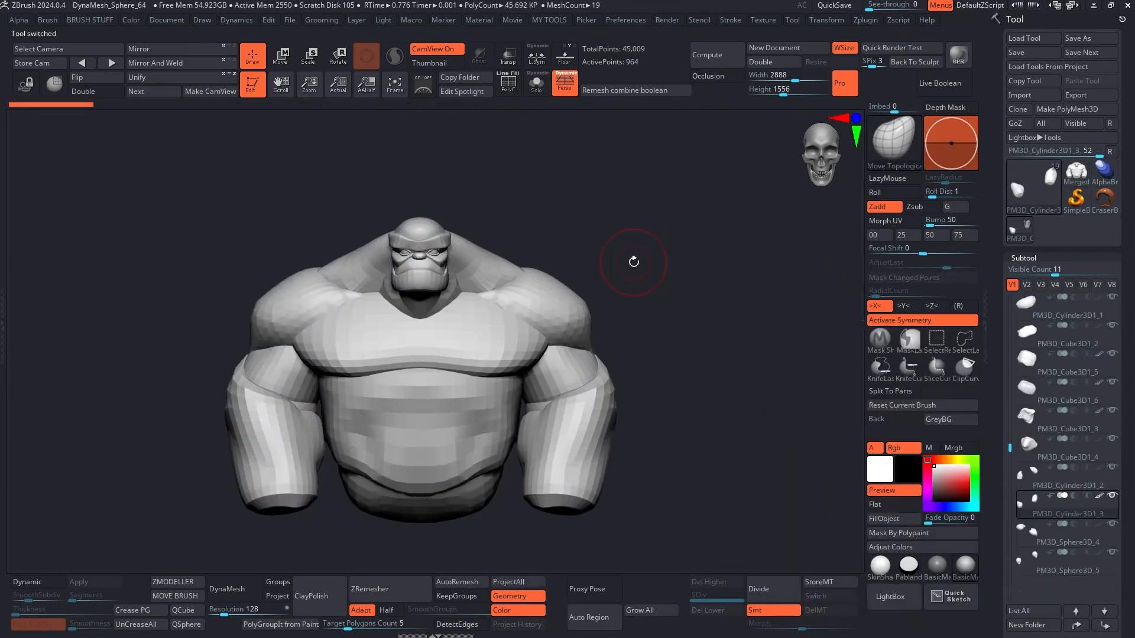
pyautogui.moveTo(634, 262); pyautogui.dragTo(661, 264)
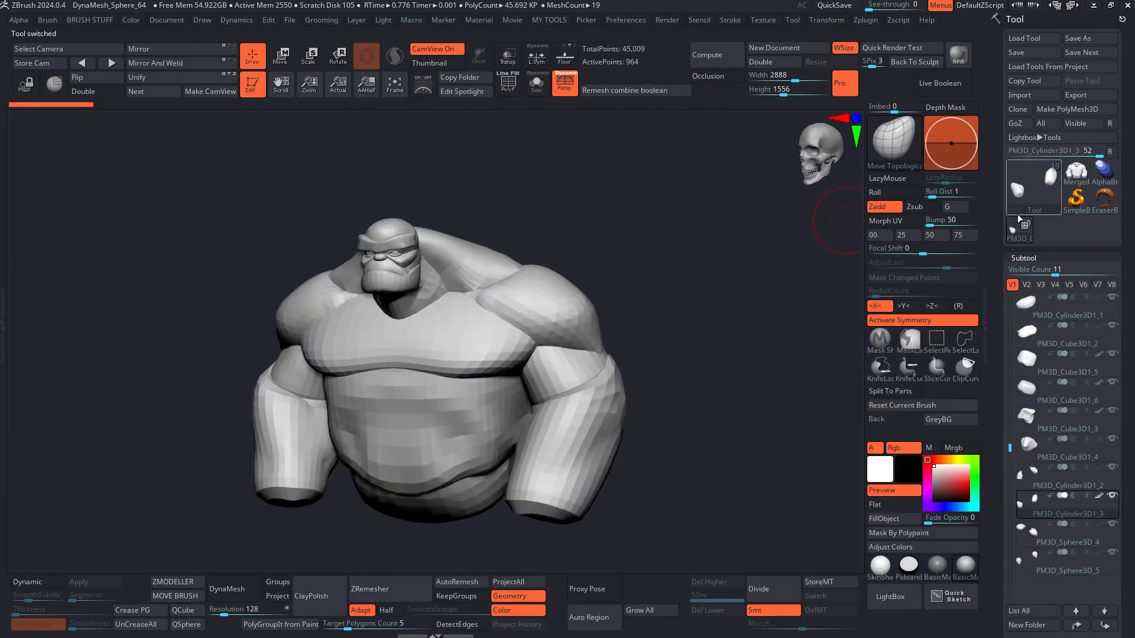
# - Compare the merged model with the separate-subtool version by switching between the two tools and toggling polyframe
pyautogui.click(1079, 173)
pyautogui.hotkey('shift', 'f')
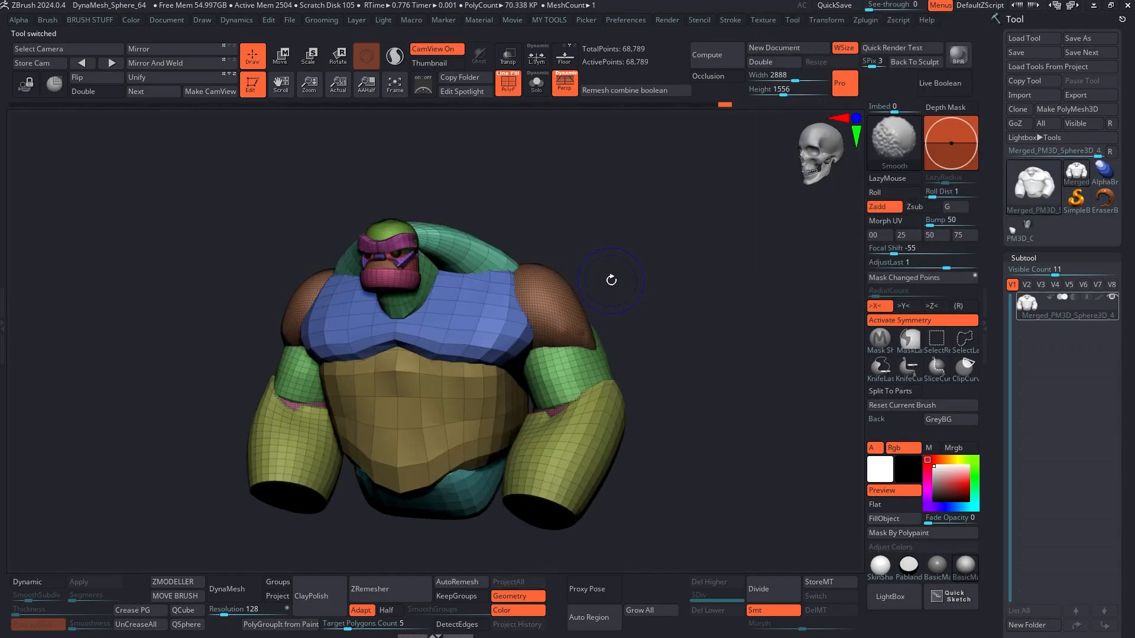
pyautogui.hotkey('shift', 'f')
pyautogui.click(1019, 230)
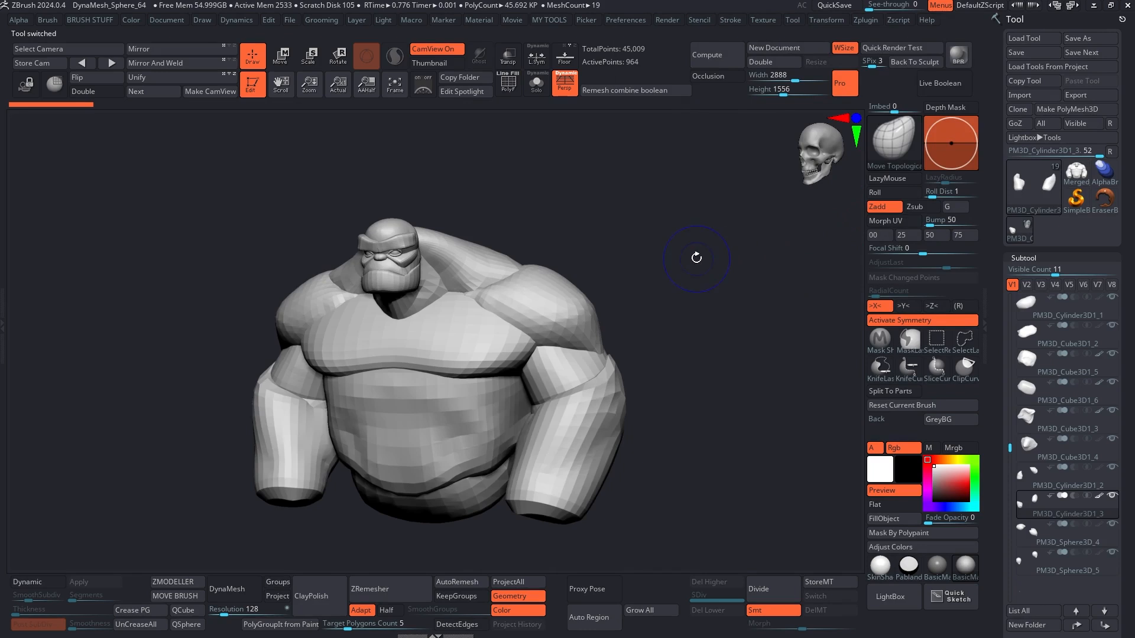
pyautogui.hotkey('shift', 'f')
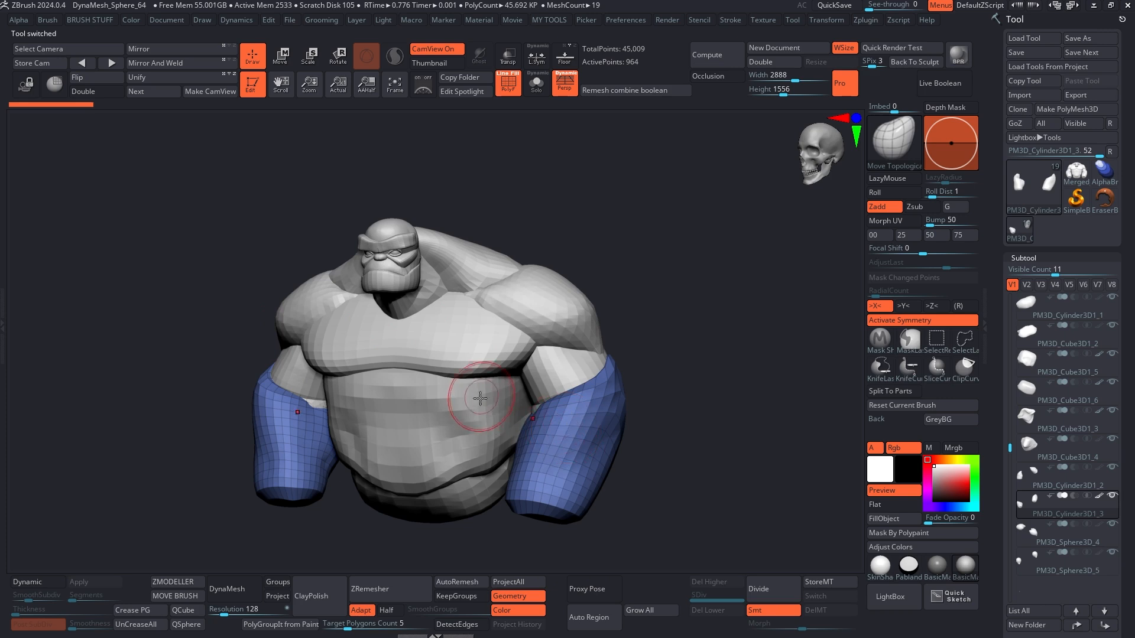
# - Inspect the refined version's belly subtool and subtool list, and return to the merged model
pyautogui.keyDown('alt'); pyautogui.click(470, 411); pyautogui.keyUp('alt')
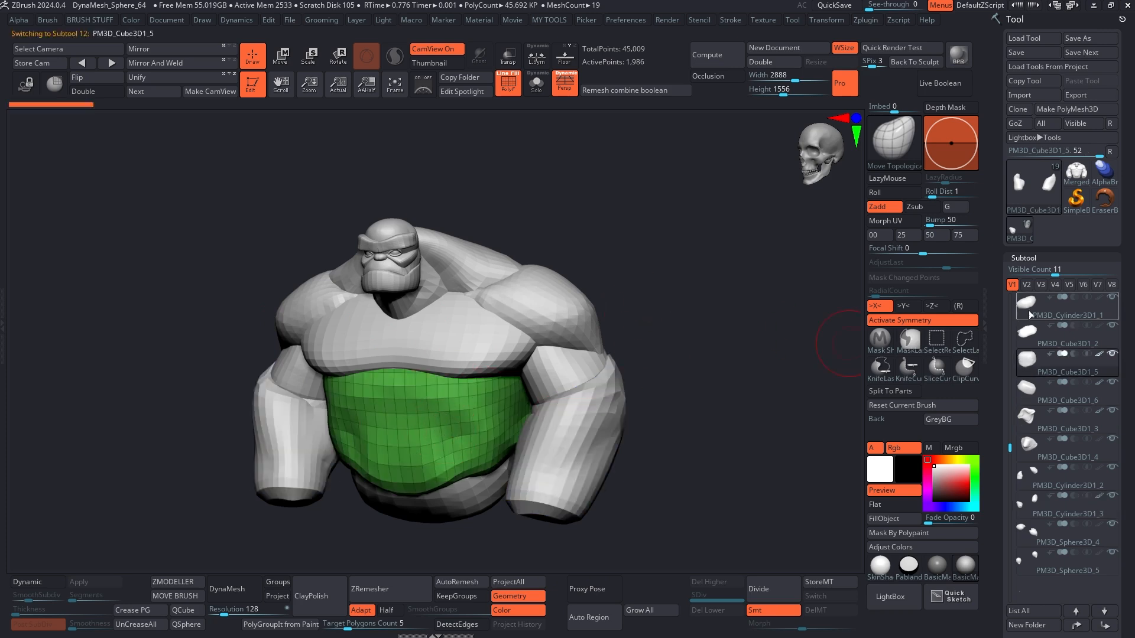
pyautogui.moveTo(1008, 251); pyautogui.dragTo(1059, 205)
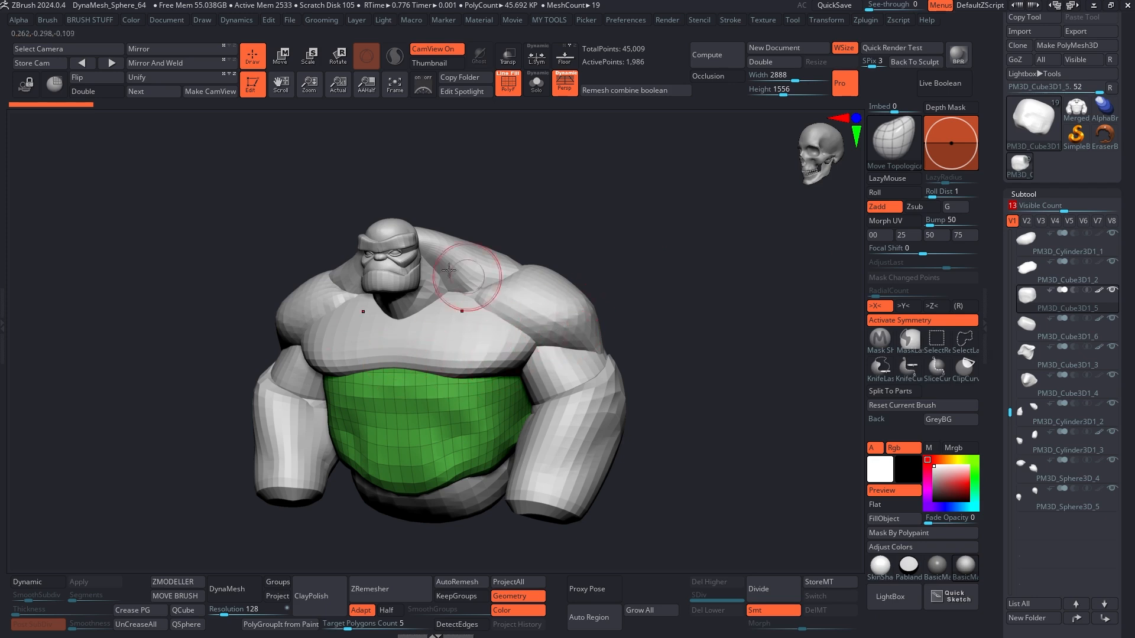
pyautogui.click(1076, 108)
# - Try subdividing the entire merged gorilla mesh with Divide and undo the subdivision
pyautogui.moveTo(815, 260); pyautogui.dragTo(813, 277)
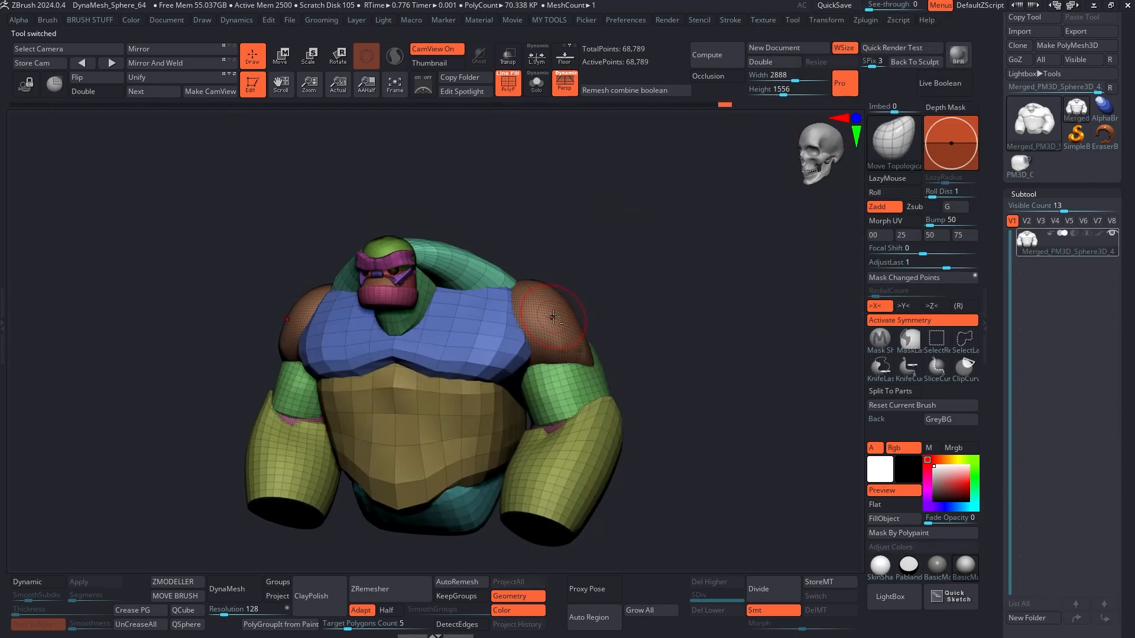
pyautogui.press('space')
pyautogui.moveTo(641, 322); pyautogui.dragTo(605, 272)
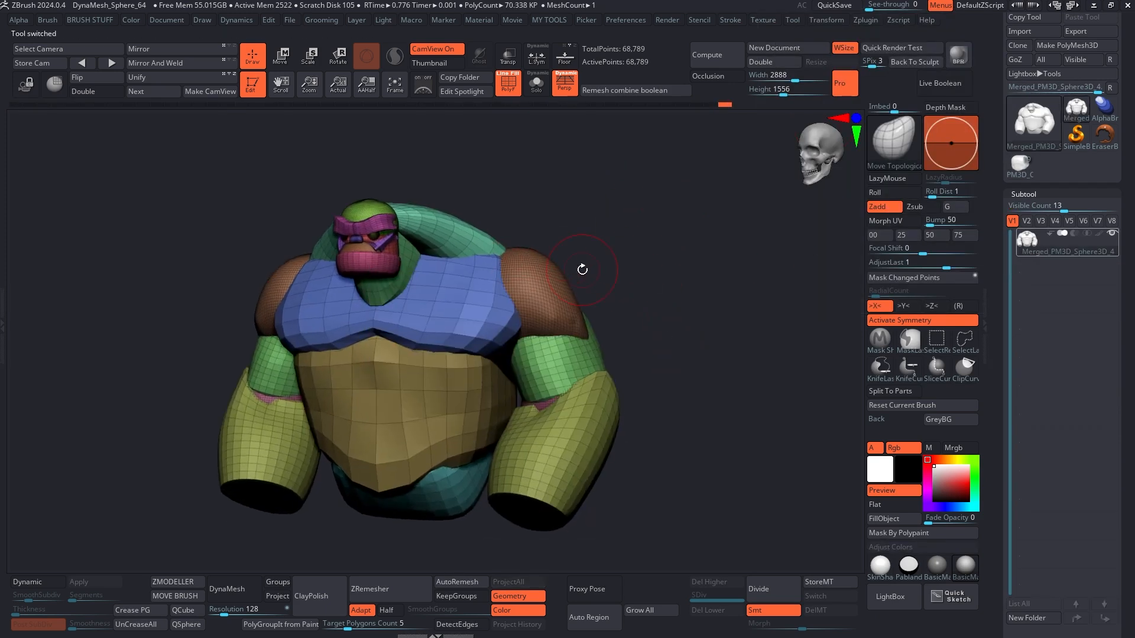
pyautogui.click(779, 588)
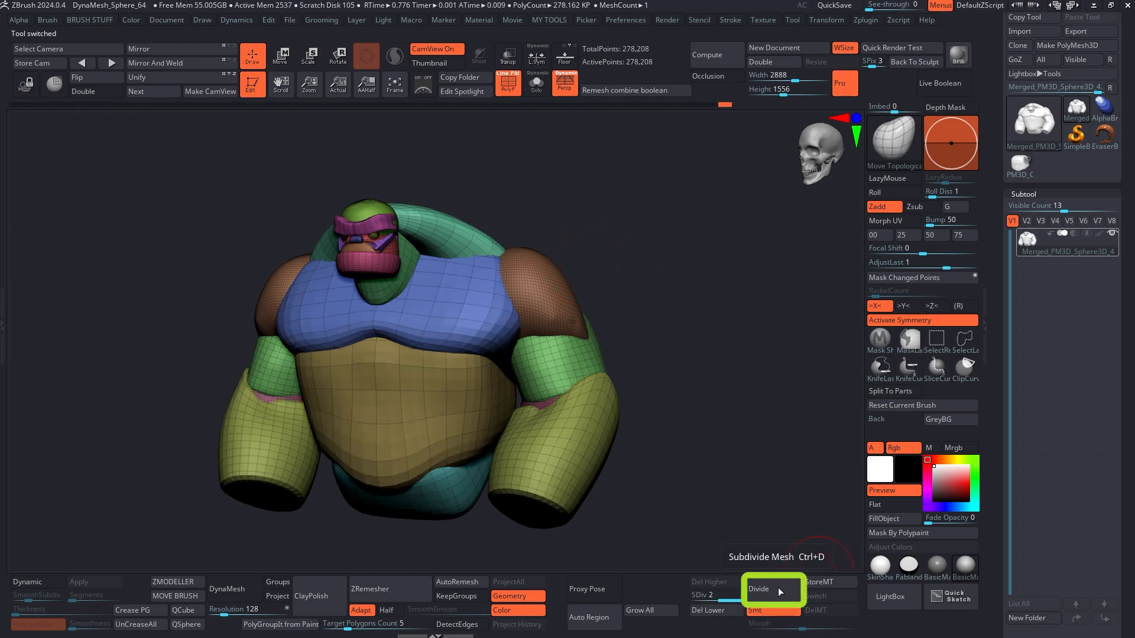
pyautogui.click(721, 611)
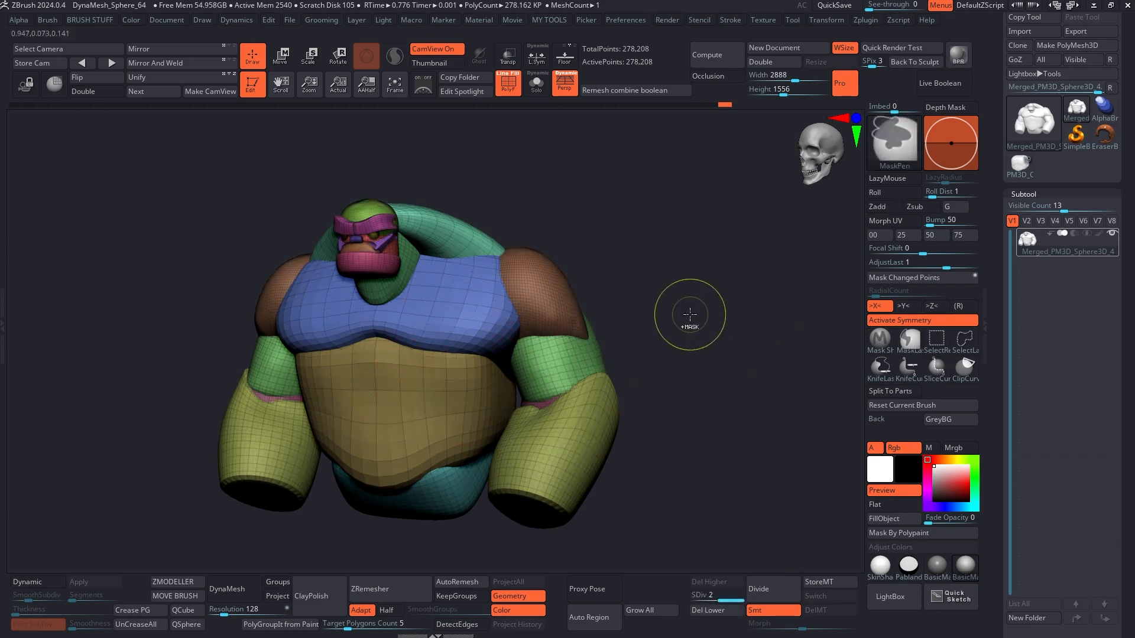
pyautogui.hotkey('ctrl', 'z')
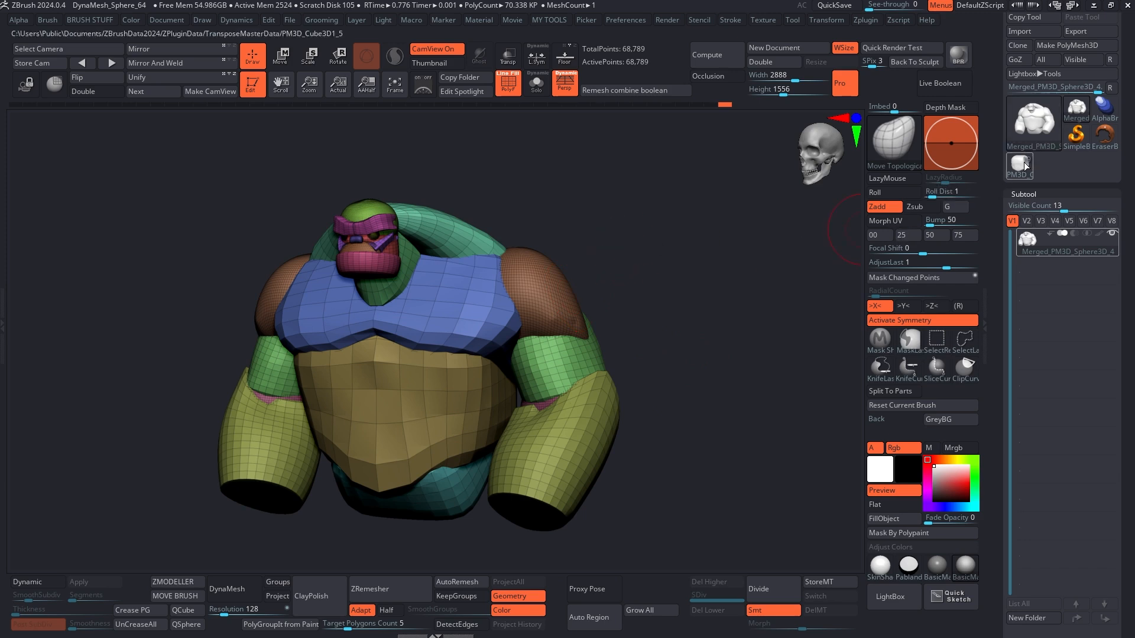
# - Split the merged gorilla into separate subtools by polygroup with Groups Split, accepting the non-undoable operation
pyautogui.moveTo(996, 281); pyautogui.dragTo(989, 163)
pyautogui.scroll(1, 1016, 366)
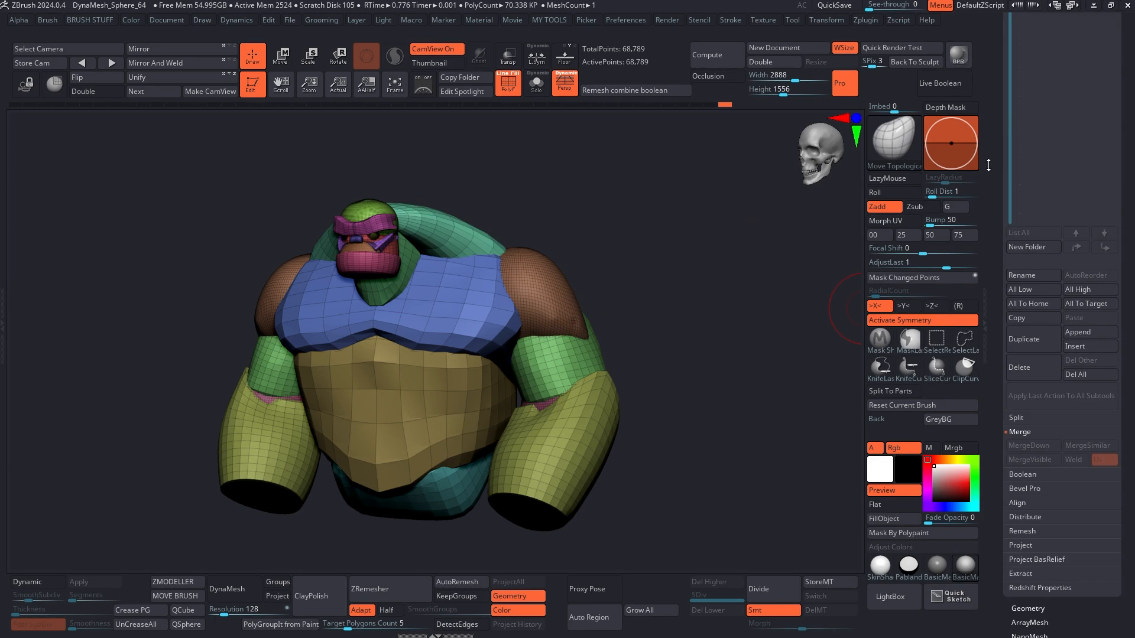
pyautogui.press('shift')
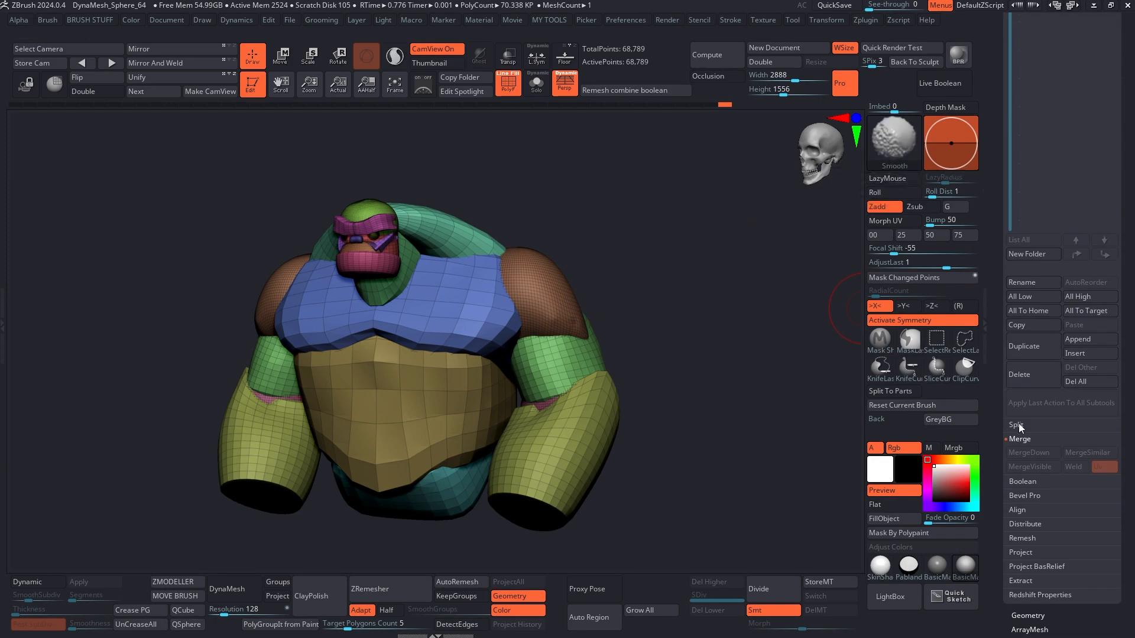
pyautogui.click(1019, 423)
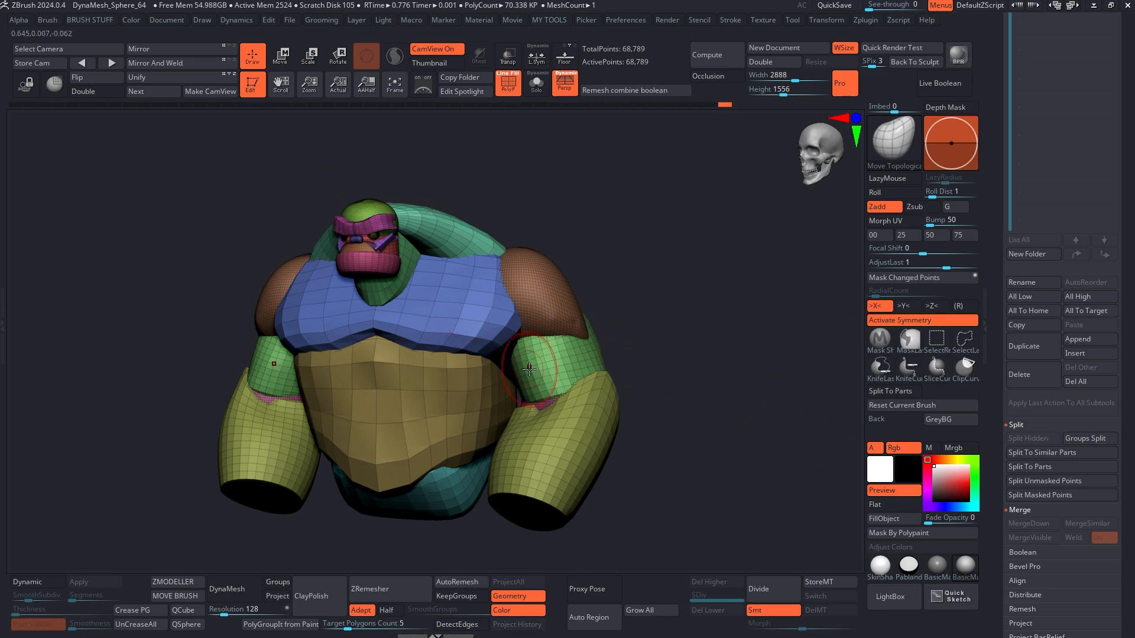
pyautogui.click(1087, 438)
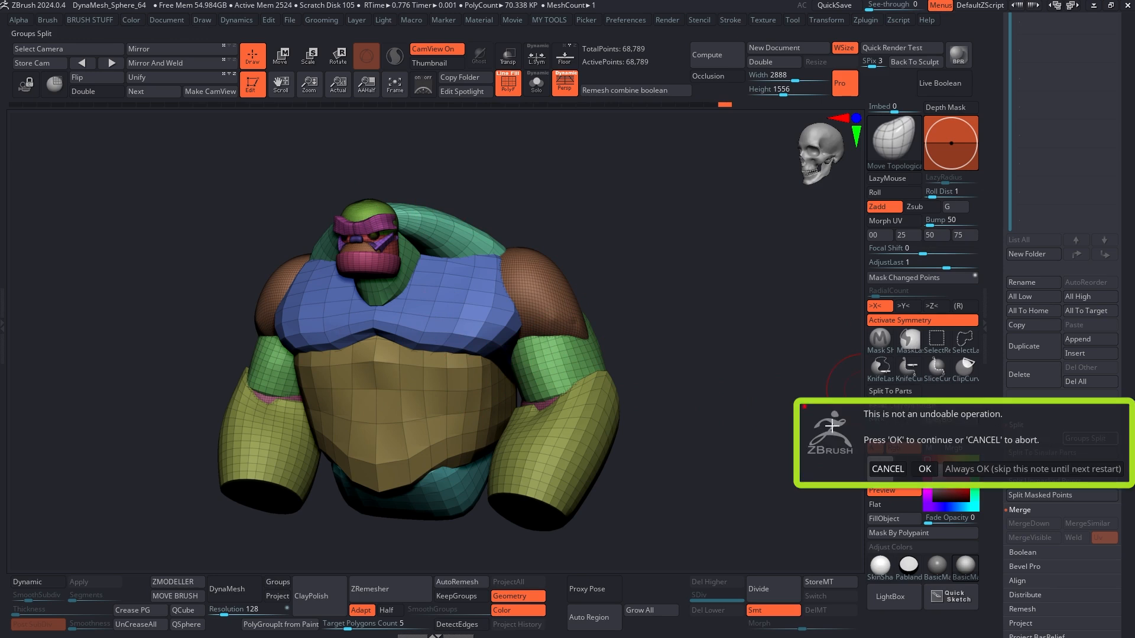
pyautogui.click(925, 469)
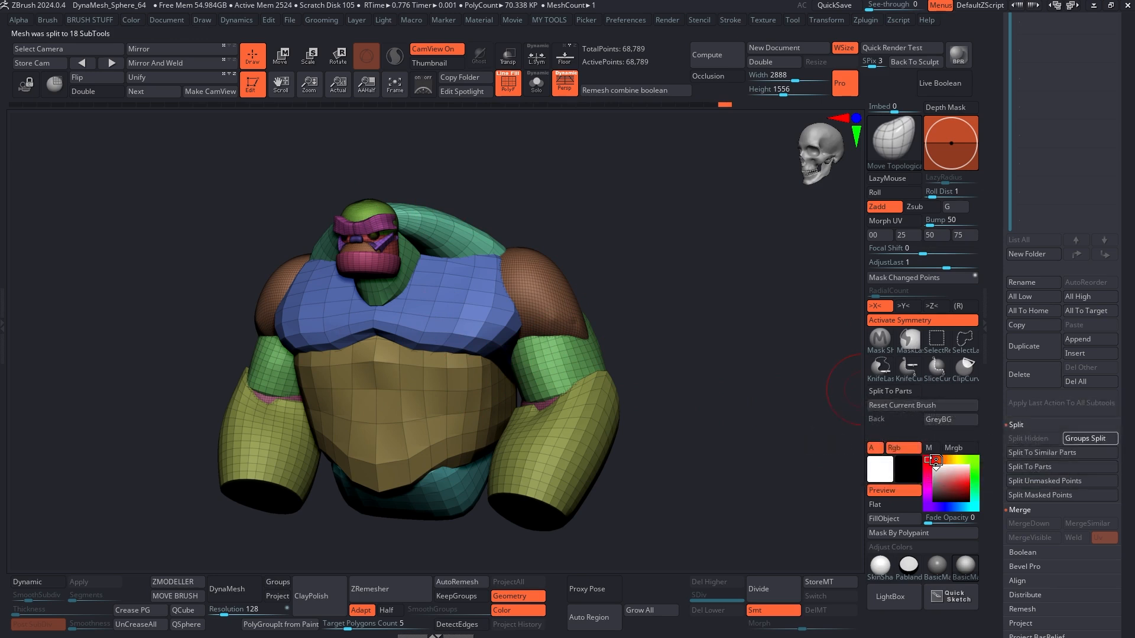
# - Select the chest subtool and subdivide it once with Divide
pyautogui.moveTo(992, 393); pyautogui.dragTo(993, 396)
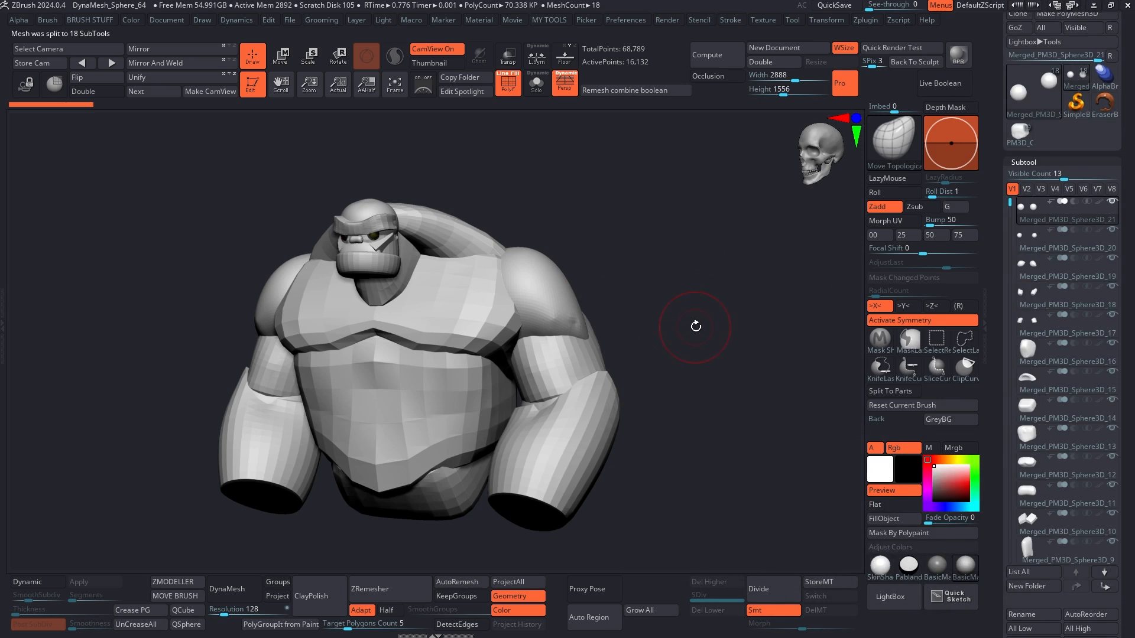
pyautogui.keyDown('alt'); pyautogui.click(459, 308); pyautogui.keyUp('alt')
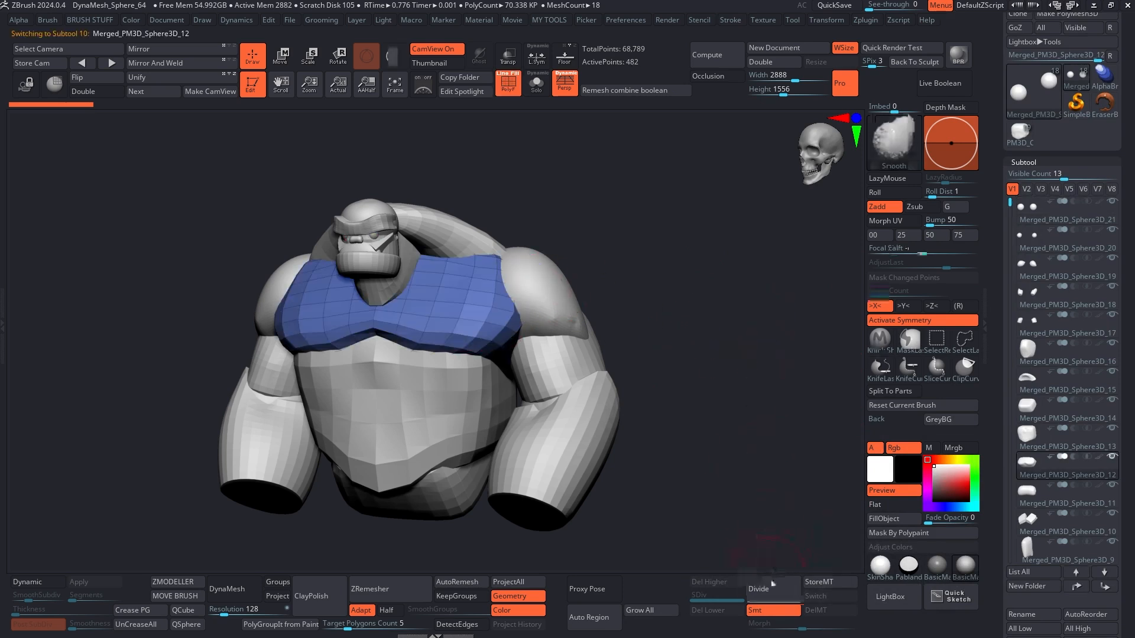
pyautogui.click(772, 584)
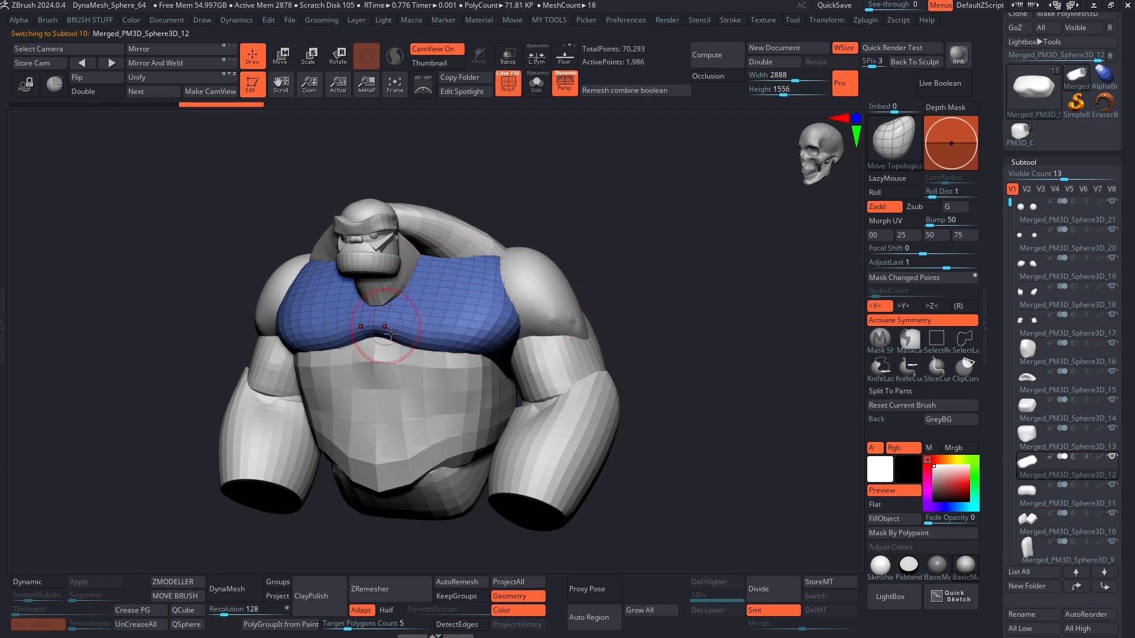
# - Select the shoulder subtool and remesh it with ZRemesher at a target polygons count of 1
pyautogui.keyDown('alt'); pyautogui.click(534, 283); pyautogui.keyUp('alt')
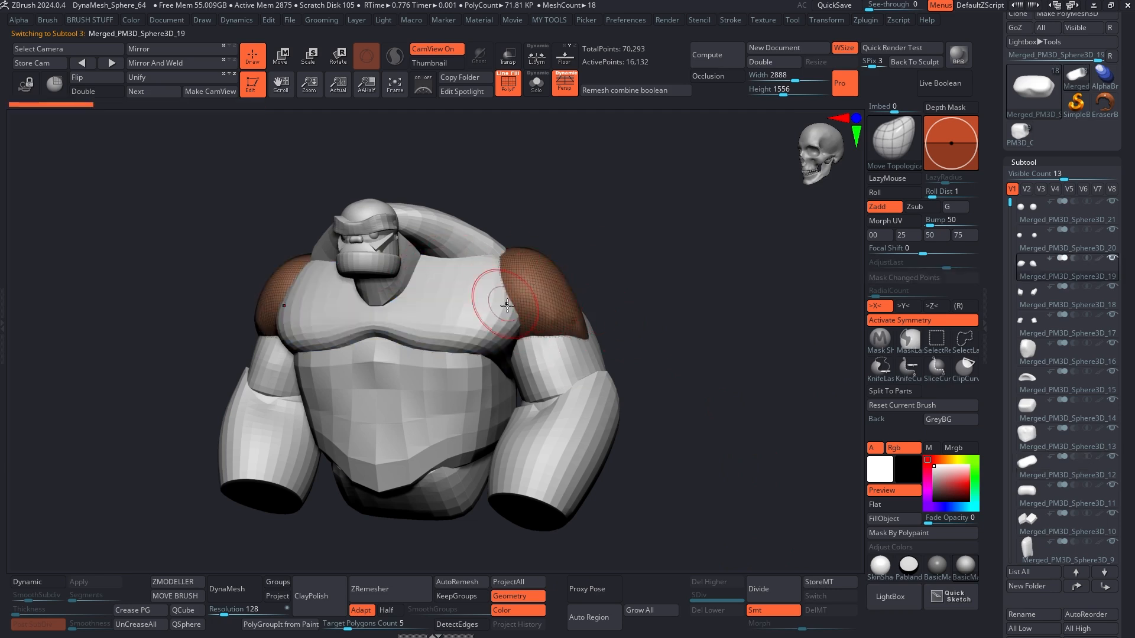
pyautogui.keyDown('alt'); pyautogui.click(472, 319); pyautogui.keyUp('alt')
pyautogui.keyDown('alt'); pyautogui.click(545, 317); pyautogui.keyUp('alt')
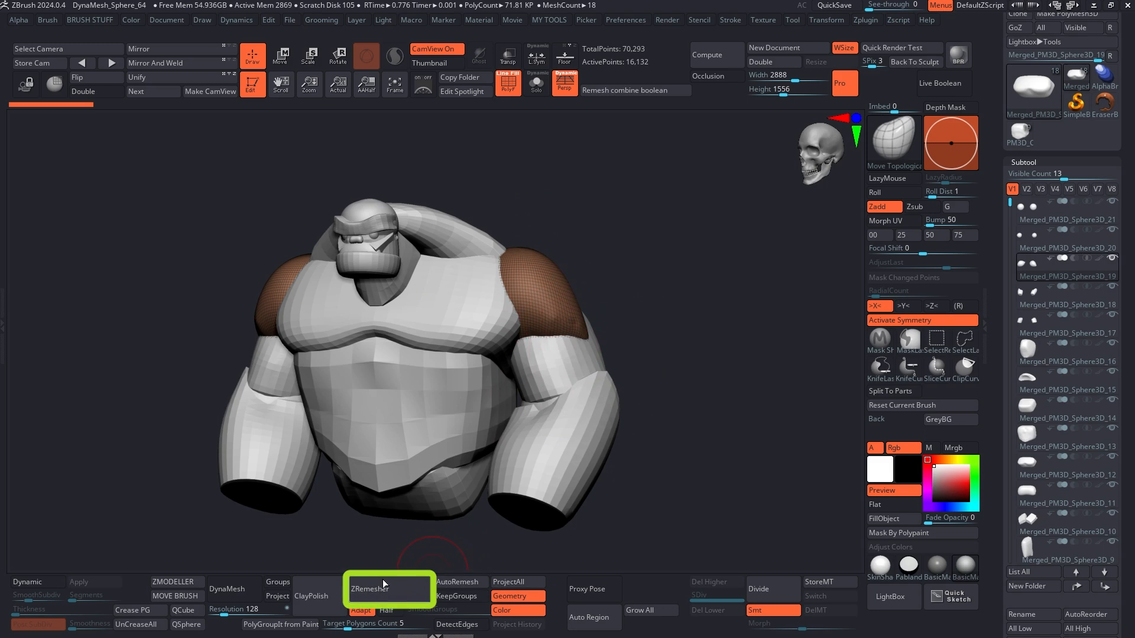
pyautogui.moveTo(993, 423); pyautogui.dragTo(992, 280)
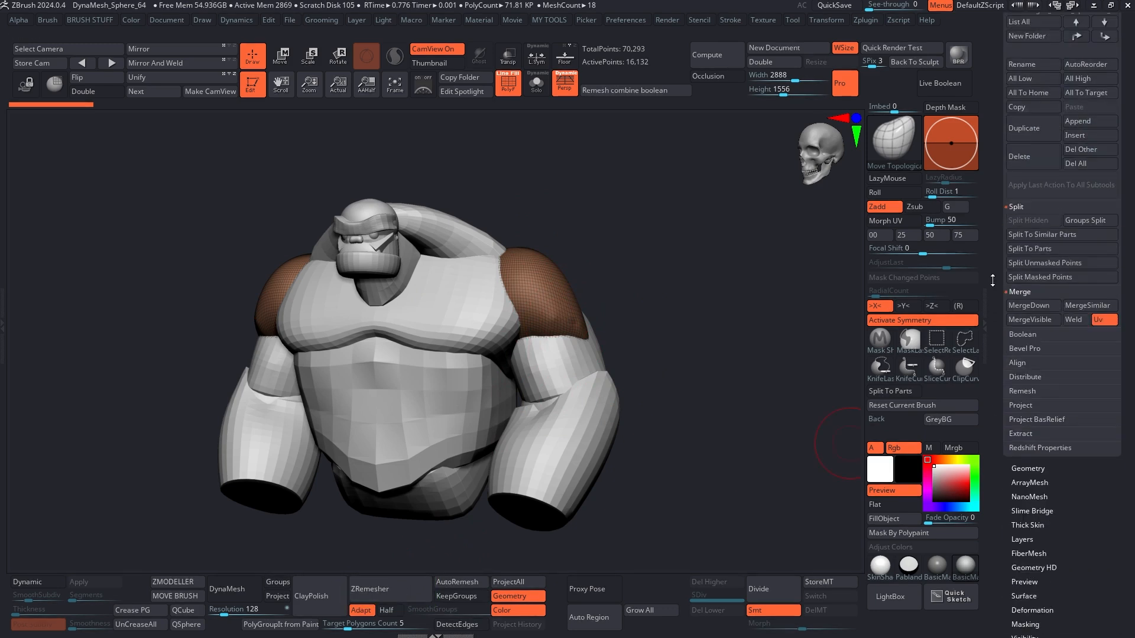
pyautogui.click(1039, 470)
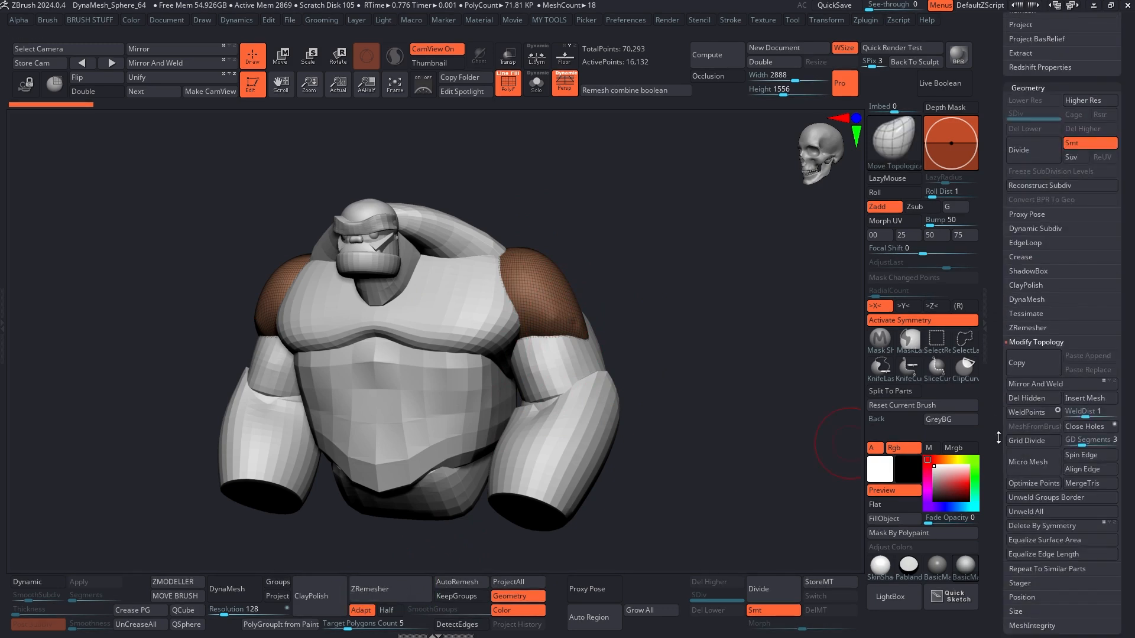
pyautogui.click(1040, 314)
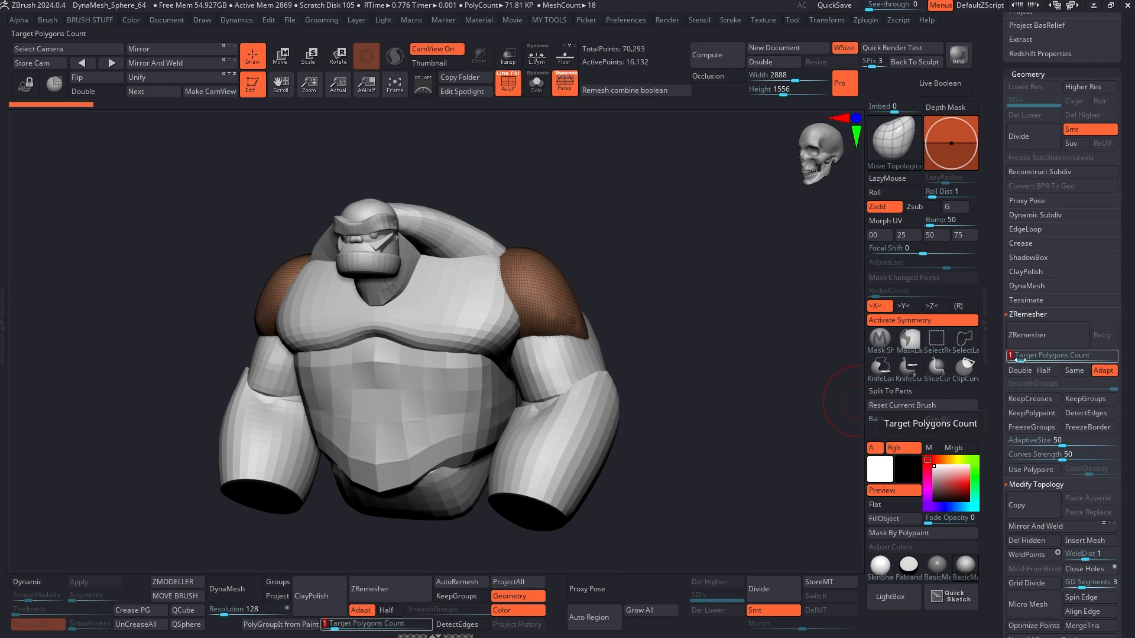
pyautogui.click(1033, 331)
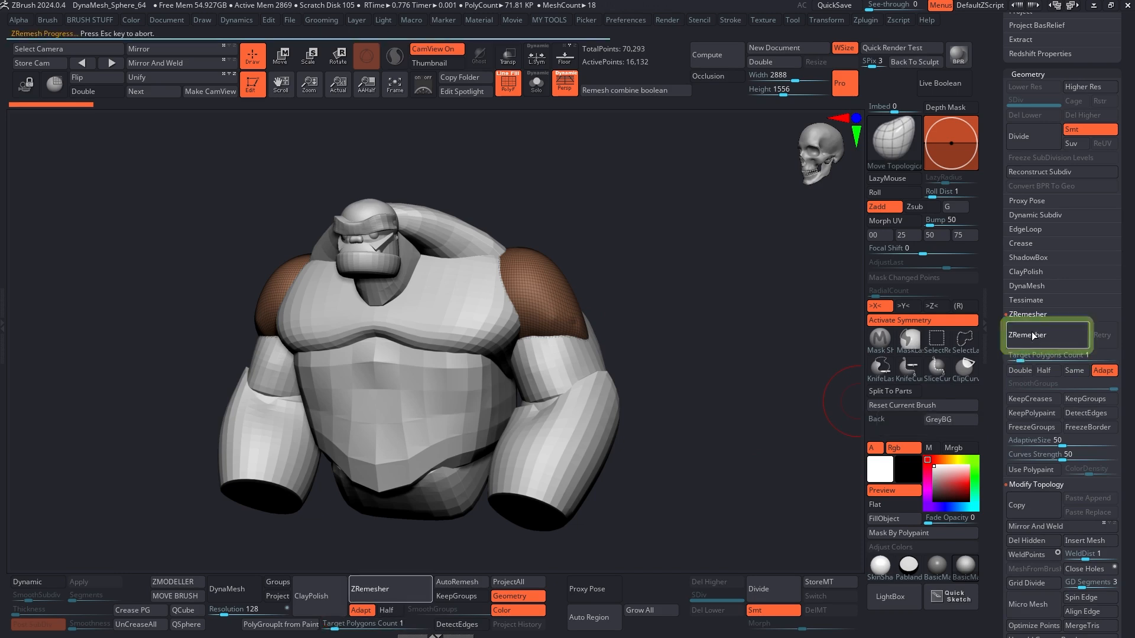
pyautogui.moveTo(641, 303); pyautogui.dragTo(587, 329)
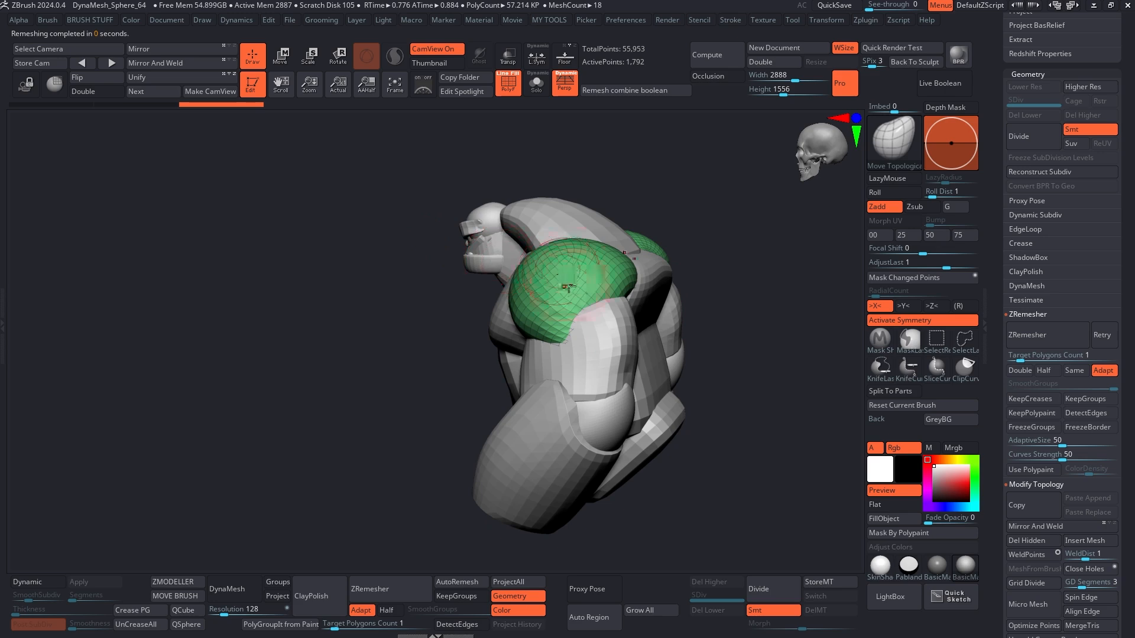
pyautogui.moveTo(375, 294); pyautogui.dragTo(513, 305)
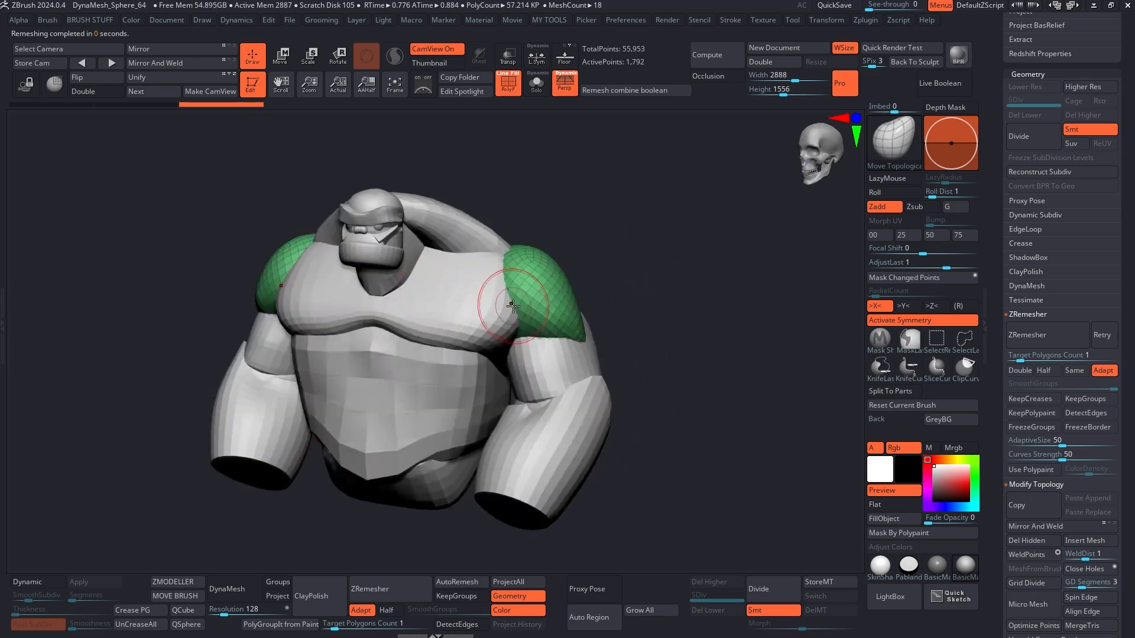
pyautogui.moveTo(630, 260); pyautogui.dragTo(574, 292)
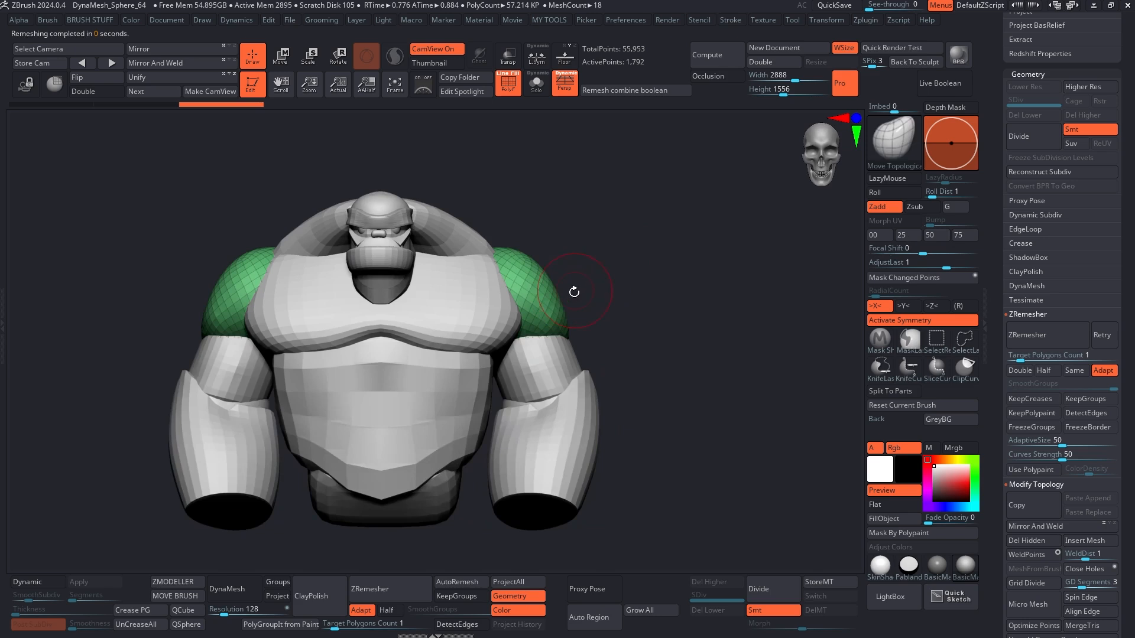
pyautogui.moveTo(666, 253); pyautogui.dragTo(548, 266)
# - Compare the mesh density of the shoulder and chest subtools, and select the belly subtool
pyautogui.keyDown('alt'); pyautogui.click(469, 310); pyautogui.keyUp('alt')
pyautogui.keyDown('alt'); pyautogui.click(549, 272); pyautogui.keyUp('alt')
pyautogui.keyDown('alt'); pyautogui.click(514, 306); pyautogui.keyUp('alt')
pyautogui.keyDown('alt'); pyautogui.click(547, 293); pyautogui.keyUp('alt')
pyautogui.keyDown('alt'); pyautogui.click(520, 306); pyautogui.keyUp('alt')
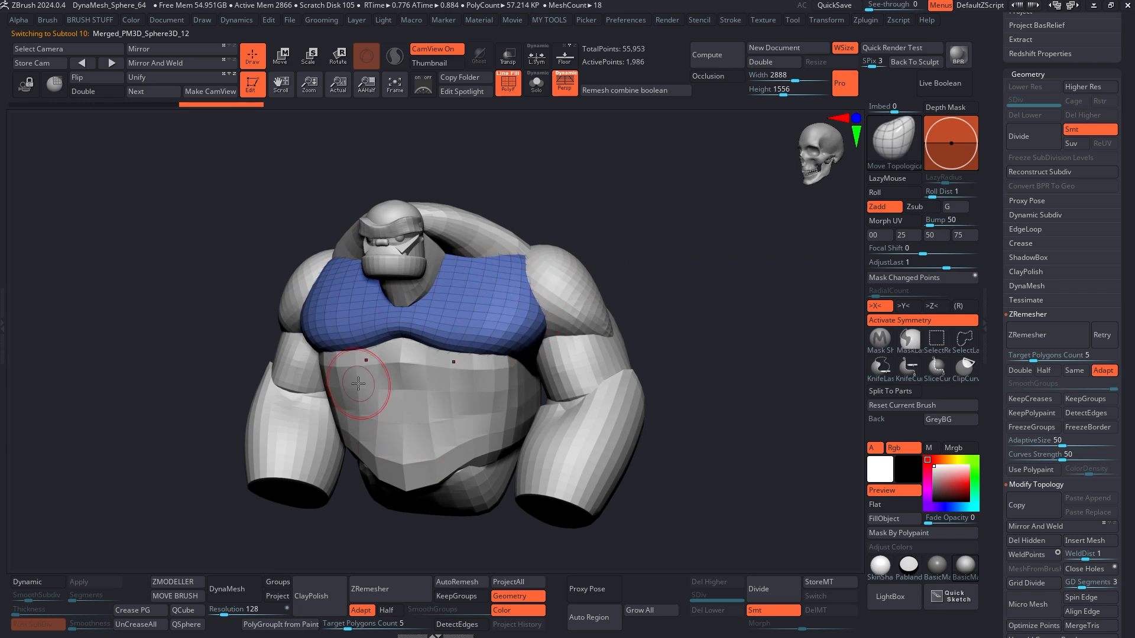
pyautogui.keyDown('alt'); pyautogui.click(469, 380); pyautogui.keyUp('alt')
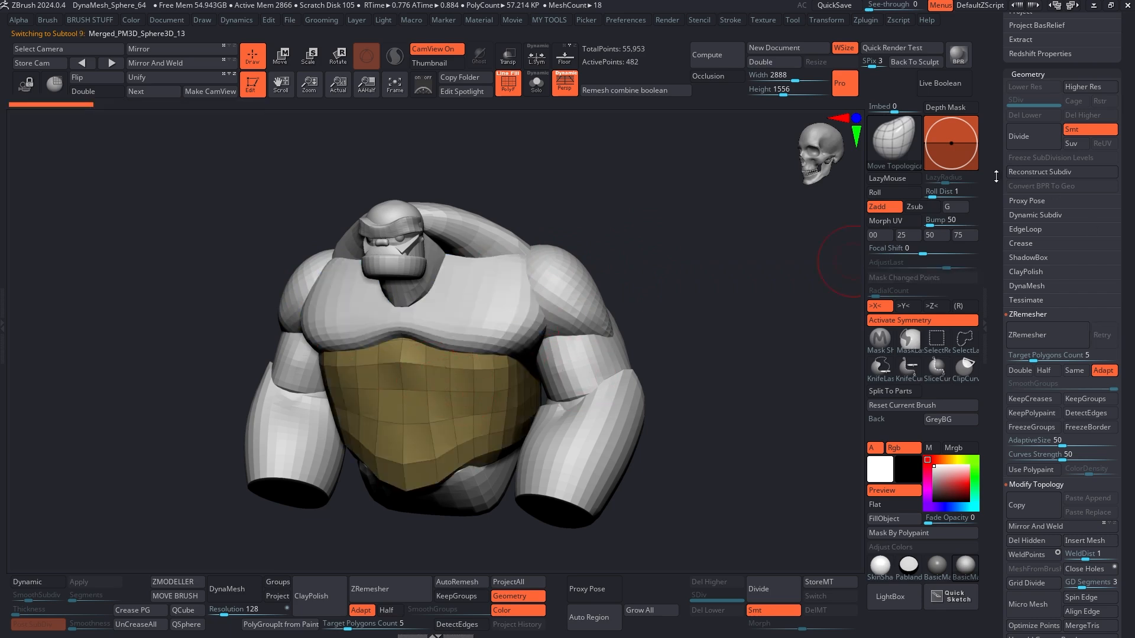
# - Switch to the refined gorilla tool and examine its shoulder subtool in isolation
pyautogui.moveTo(996, 176); pyautogui.dragTo(996, 365)
pyautogui.click(1030, 191)
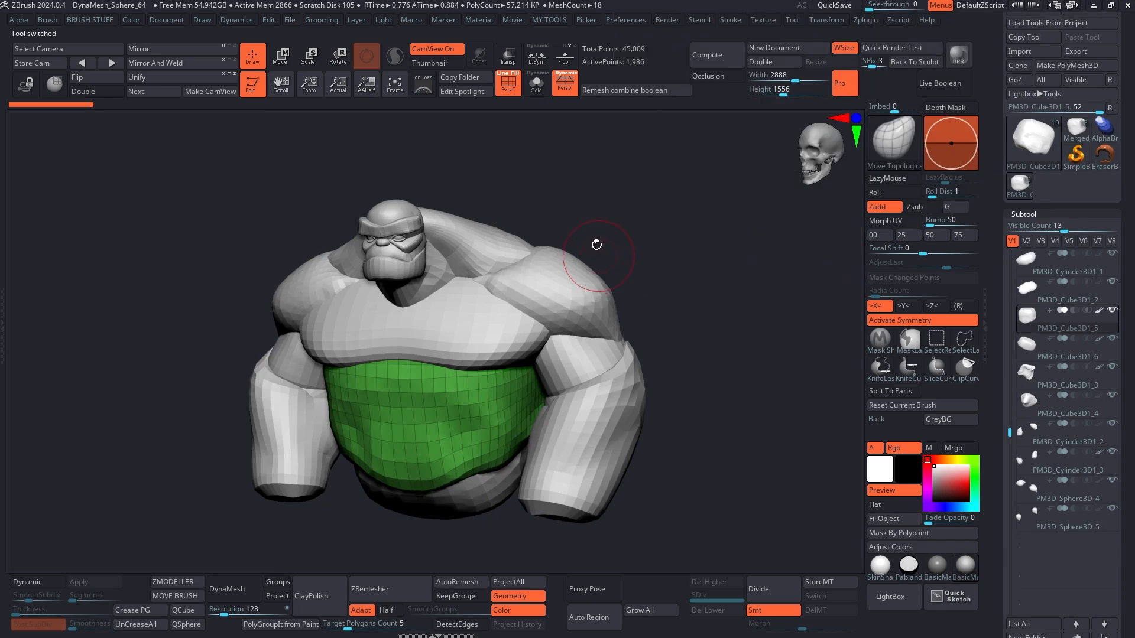
pyautogui.moveTo(695, 262); pyautogui.dragTo(583, 233)
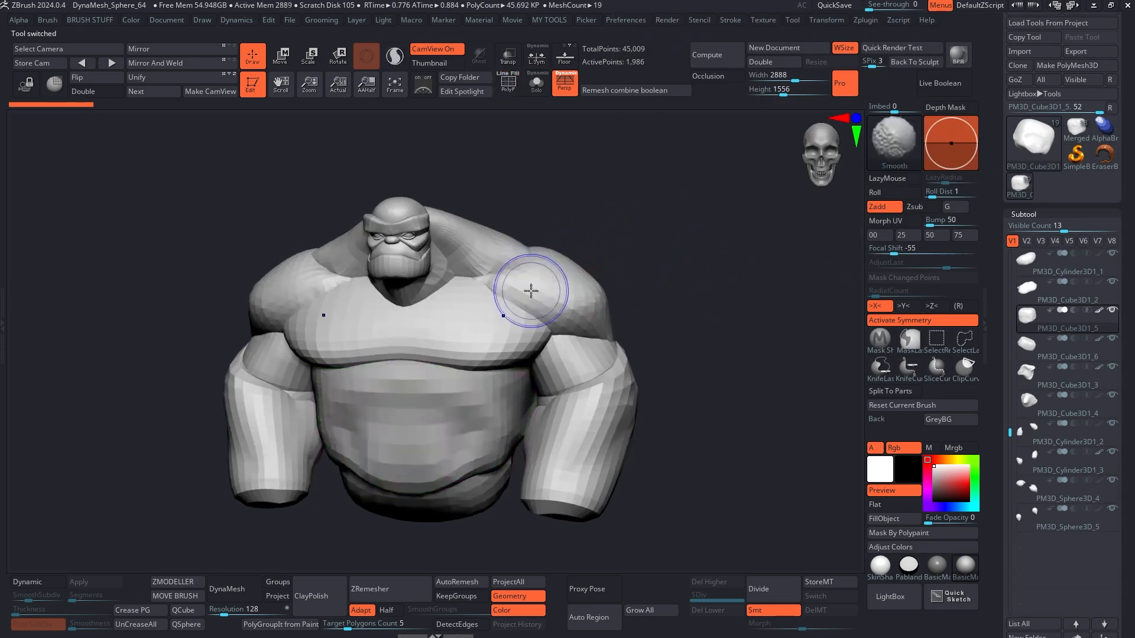
pyautogui.keyDown('alt'); pyautogui.click(488, 303); pyautogui.keyUp('alt')
pyautogui.keyDown('alt'); pyautogui.click(518, 285); pyautogui.keyUp('alt')
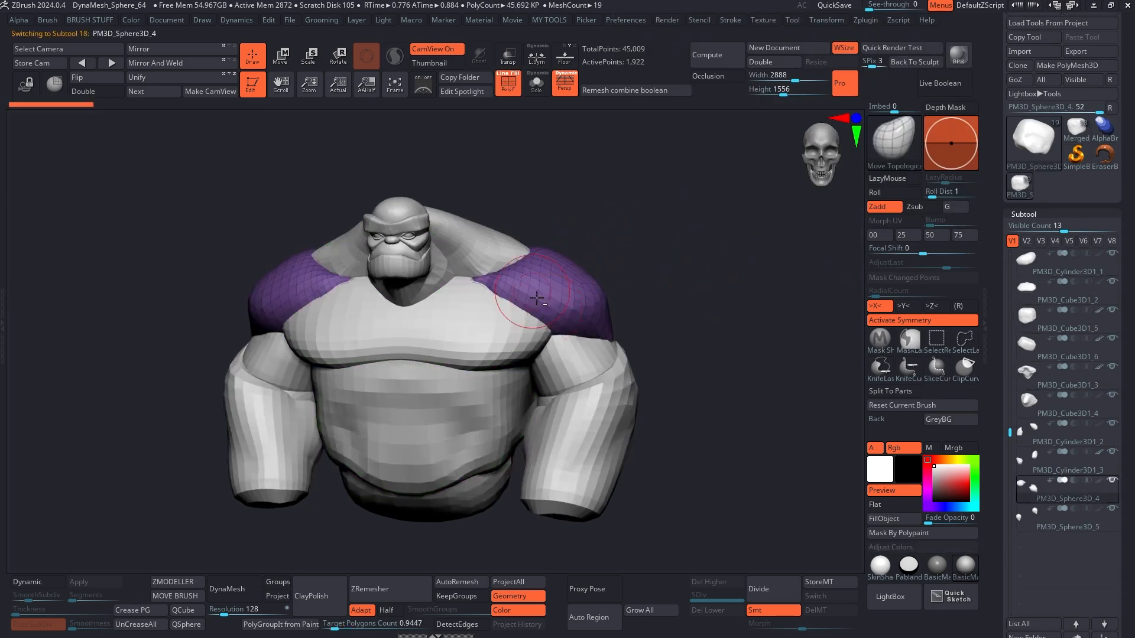
pyautogui.keyDown('ctrl'); pyautogui.keyDown('shift'); pyautogui.click(575, 277); pyautogui.keyUp('shift'); pyautogui.keyUp('ctrl')
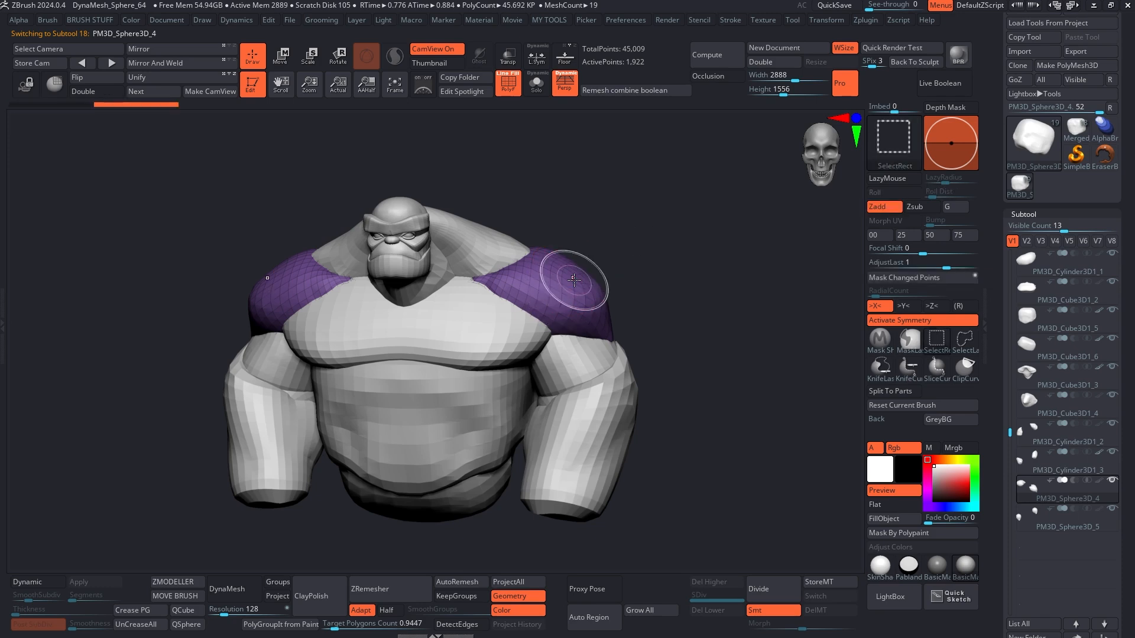
pyautogui.click(603, 266)
pyautogui.click(689, 262)
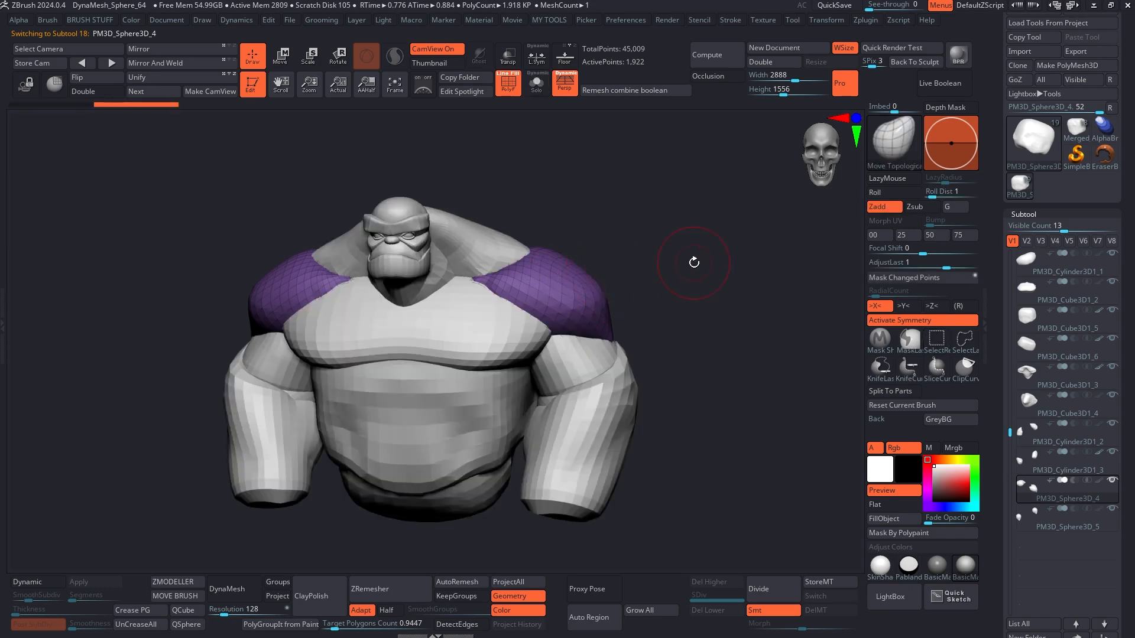
pyautogui.click(595, 266)
pyautogui.click(596, 266)
# - Examine the refined model's upper arm and elbow subtools from behind, isolating the elbow muscle
pyautogui.keyDown('alt'); pyautogui.click(608, 346); pyautogui.keyUp('alt')
pyautogui.click(695, 308)
pyautogui.moveTo(695, 308); pyautogui.dragTo(473, 295)
pyautogui.click(630, 441)
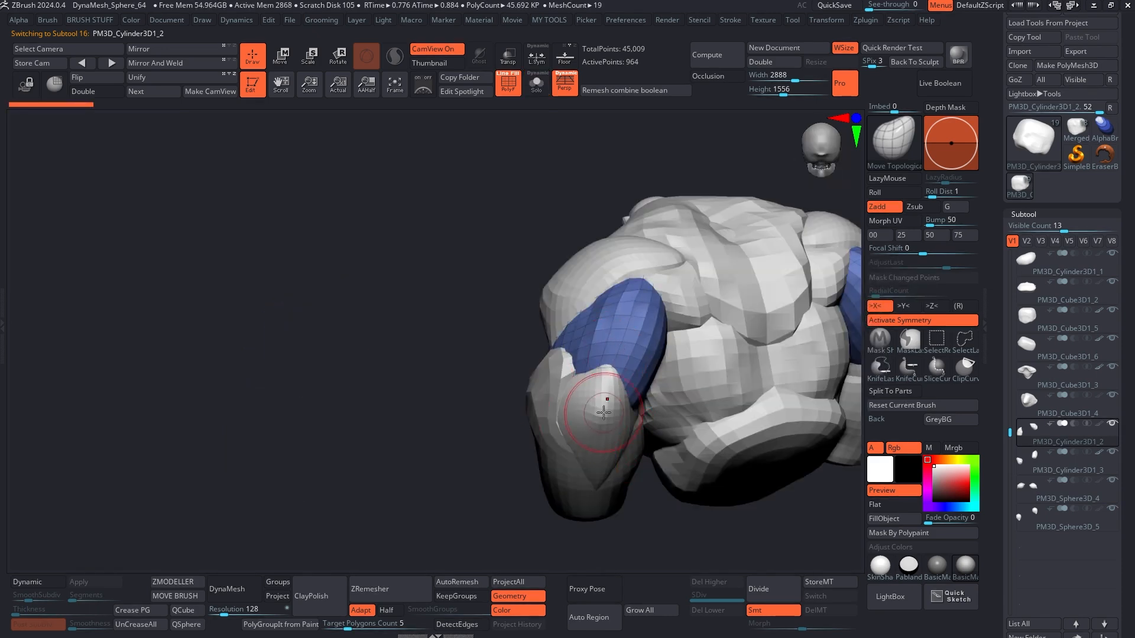
pyautogui.keyDown('alt'); pyautogui.click(608, 408); pyautogui.keyUp('alt')
pyautogui.moveTo(497, 396); pyautogui.dragTo(390, 304)
pyautogui.click(390, 304)
pyautogui.moveTo(580, 390); pyautogui.dragTo(485, 372)
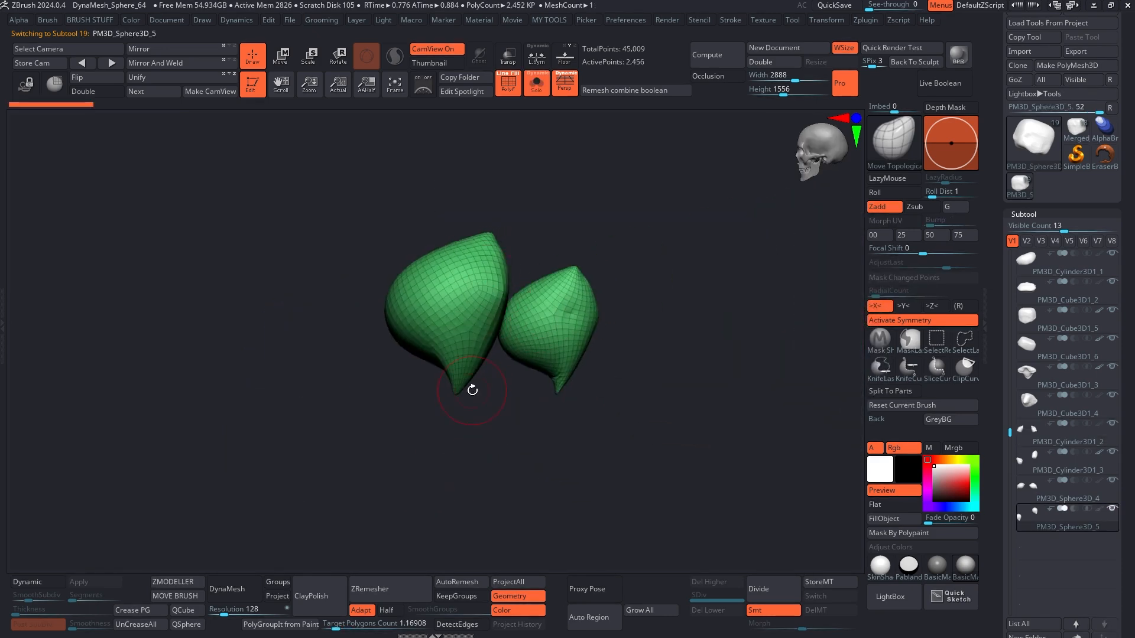
pyautogui.click(516, 438)
pyautogui.moveTo(517, 438); pyautogui.dragTo(444, 450)
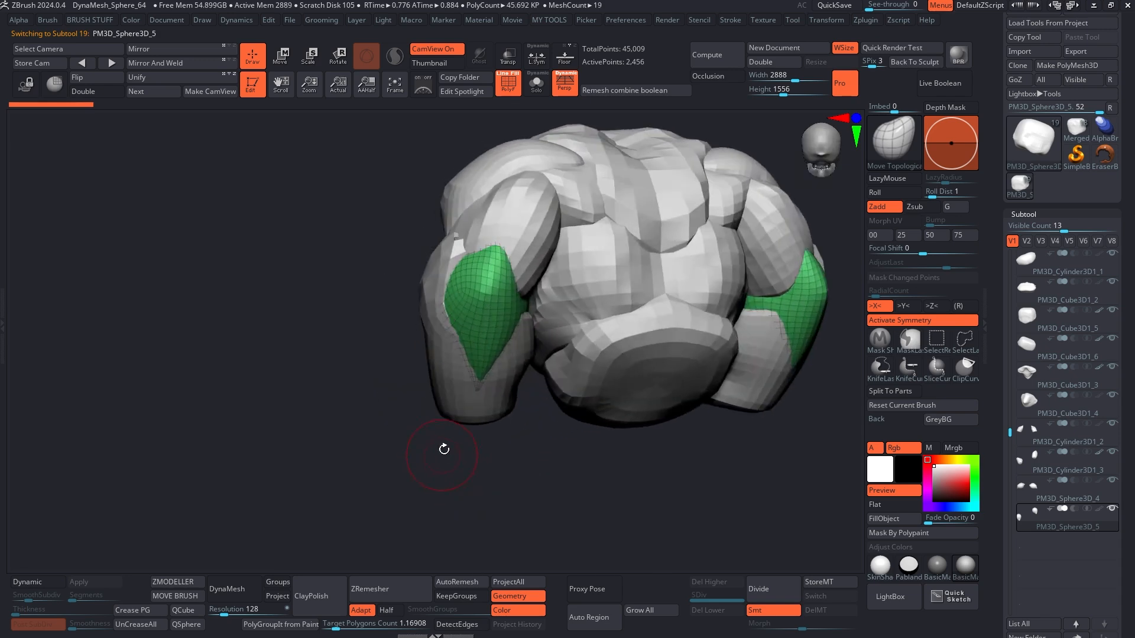
pyautogui.moveTo(535, 453); pyautogui.dragTo(496, 473)
# - Select the torso subtool visible beneath the armpits and inspect how it fits among the back muscles, isolating it
pyautogui.keyDown('alt'); pyautogui.click(512, 266); pyautogui.keyUp('alt')
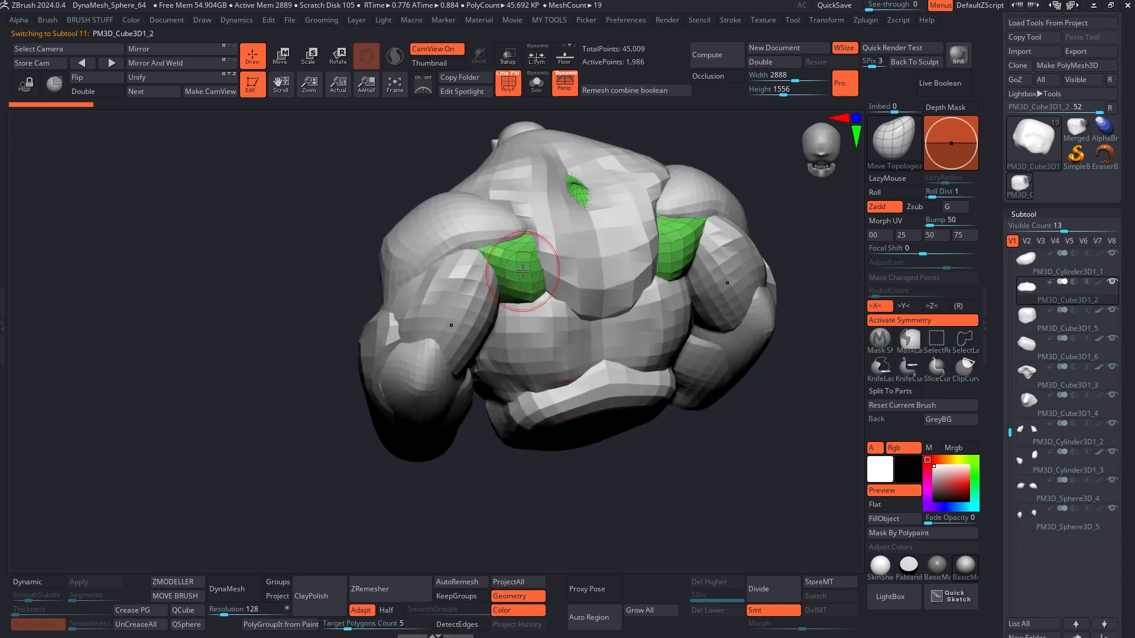
pyautogui.click(473, 438)
pyautogui.moveTo(642, 348); pyautogui.dragTo(617, 279)
pyautogui.click(578, 310)
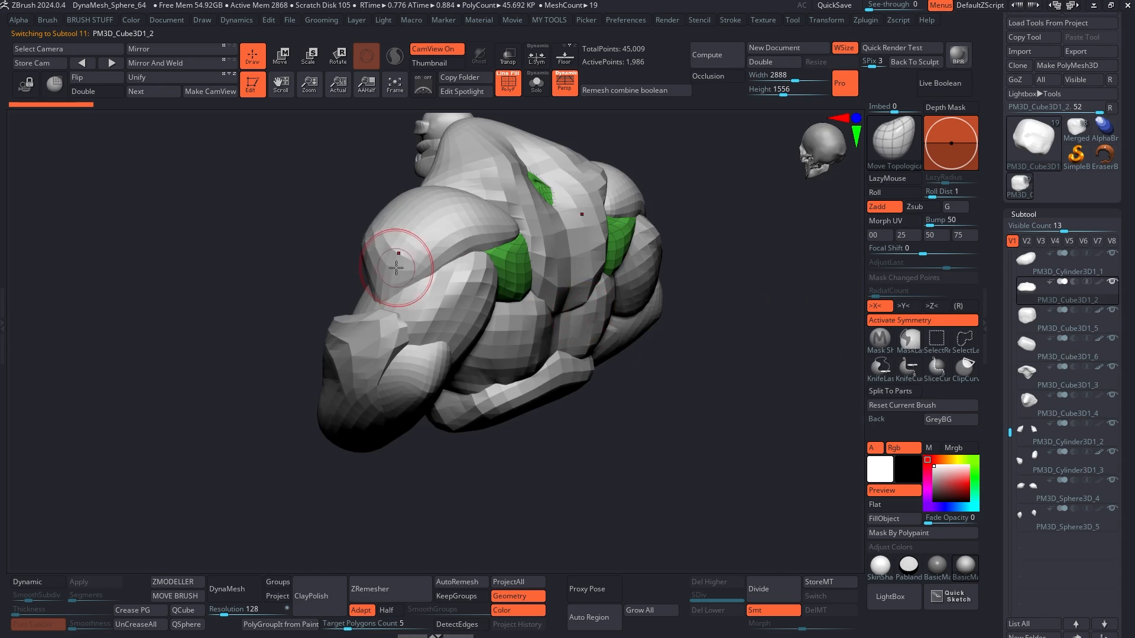
pyautogui.moveTo(331, 254); pyautogui.dragTo(466, 266)
pyautogui.moveTo(742, 311)
pyautogui.mouseDown()
pyautogui.moveTo(535, 269)
pyautogui.moveTo(513, 249)
pyautogui.mouseUp()
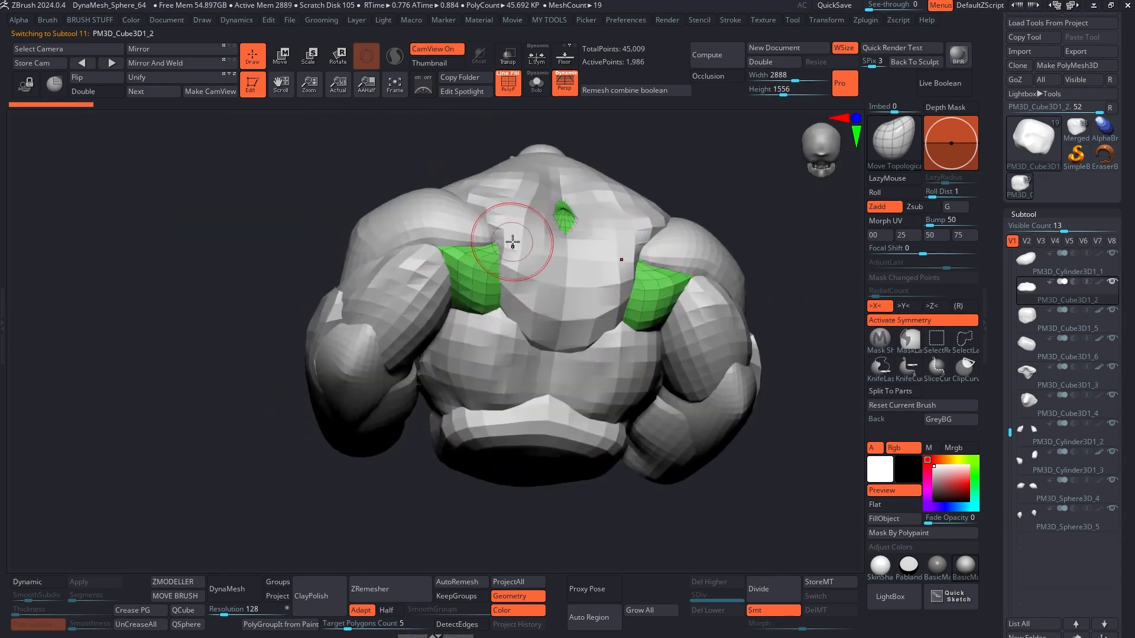
pyautogui.hotkey('alt', 's')
pyautogui.hotkey('alt', 's')
# - Select the refined belly subtool, hide the polyframe and view the whole figure from the front
pyautogui.keyDown('alt'); pyautogui.click(516, 381); pyautogui.keyUp('alt')
pyautogui.keyDown('alt'); pyautogui.moveTo(208, 278); pyautogui.dragTo(374, 287); pyautogui.keyUp('alt')
pyautogui.hotkey('shift', 'f')
pyautogui.keyDown('alt'); pyautogui.moveTo(629, 266); pyautogui.dragTo(598, 319); pyautogui.keyUp('alt')
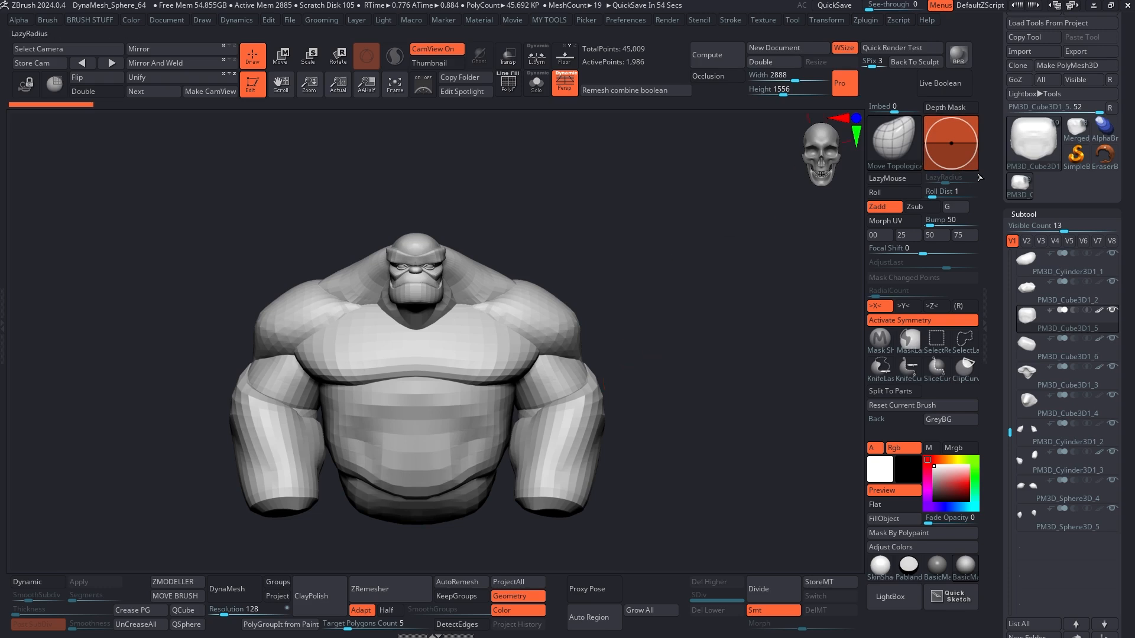
pyautogui.moveTo(1066, 130)
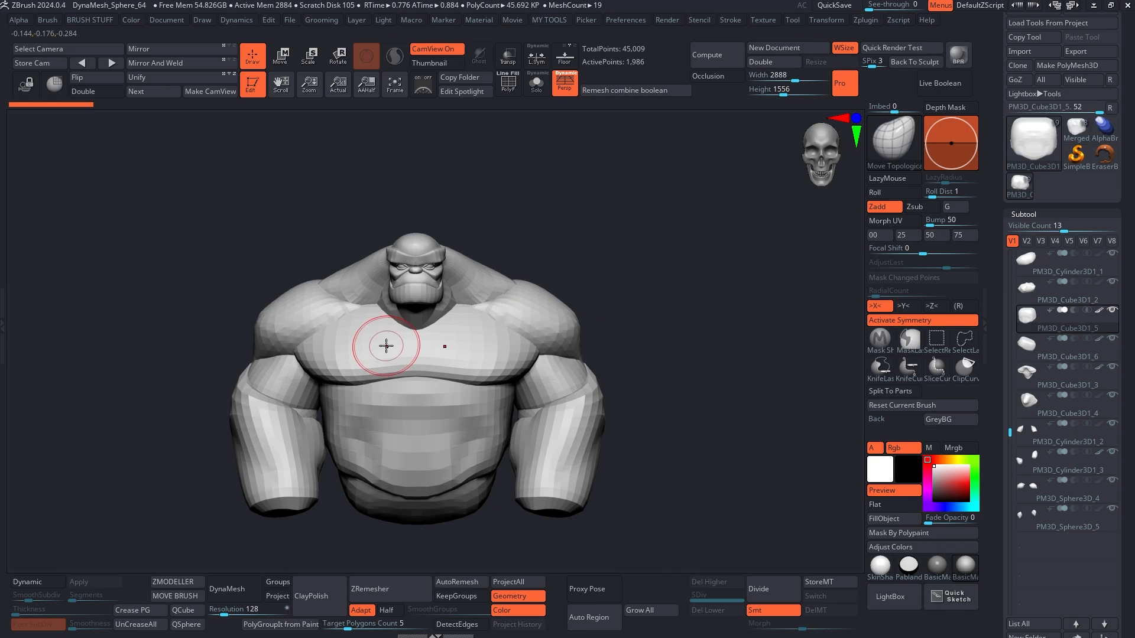
pyautogui.moveTo(608, 241)
pyautogui.mouseDown()
pyautogui.moveTo(591, 243)
pyautogui.moveTo(613, 236)
pyautogui.mouseUp()
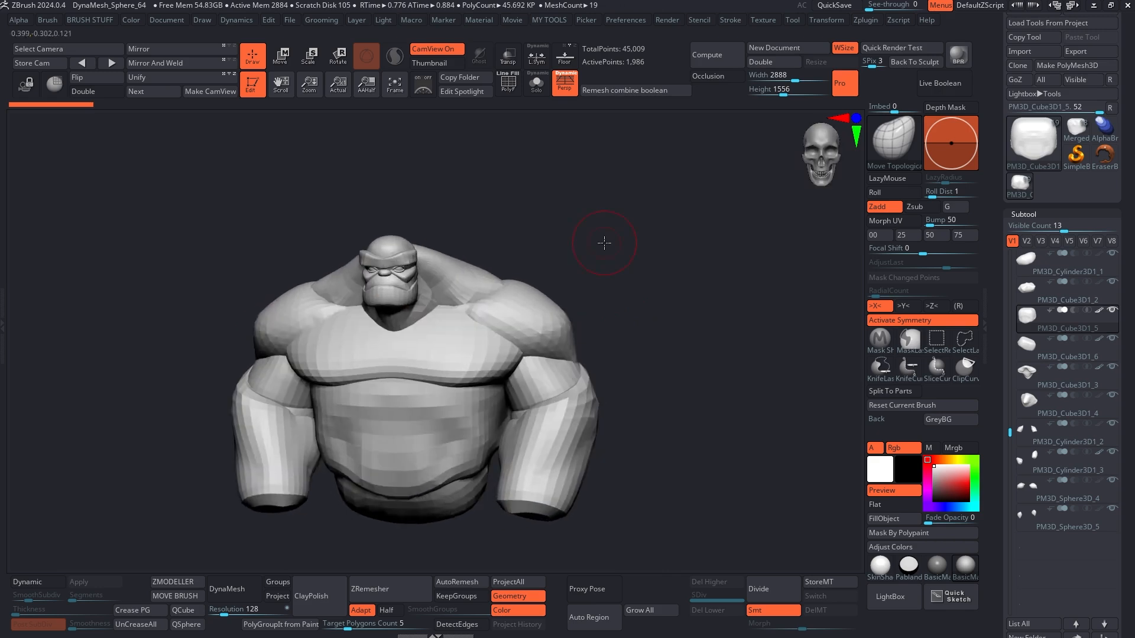
# - Inspect the refined model's shoulder, upper arm, forearm and elbow subtools one after another
pyautogui.keyDown('alt'); pyautogui.click(514, 314); pyautogui.keyUp('alt')
pyautogui.keyDown('alt'); pyautogui.click(544, 387); pyautogui.keyUp('alt')
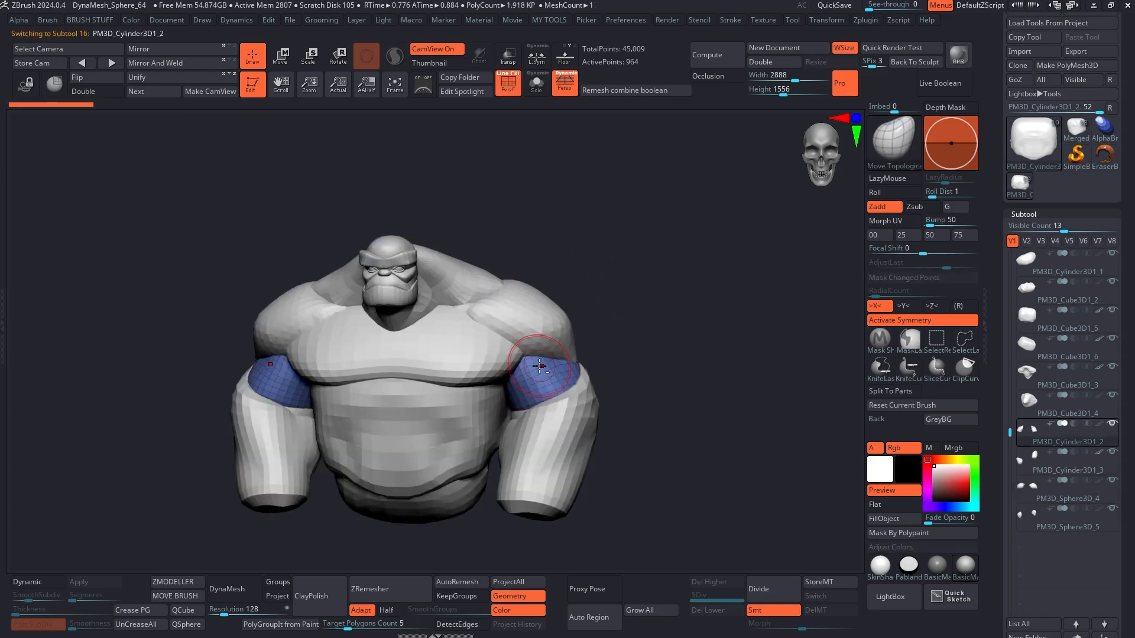
pyautogui.keyDown('alt'); pyautogui.moveTo(632, 354); pyautogui.dragTo(634, 333); pyautogui.keyUp('alt')
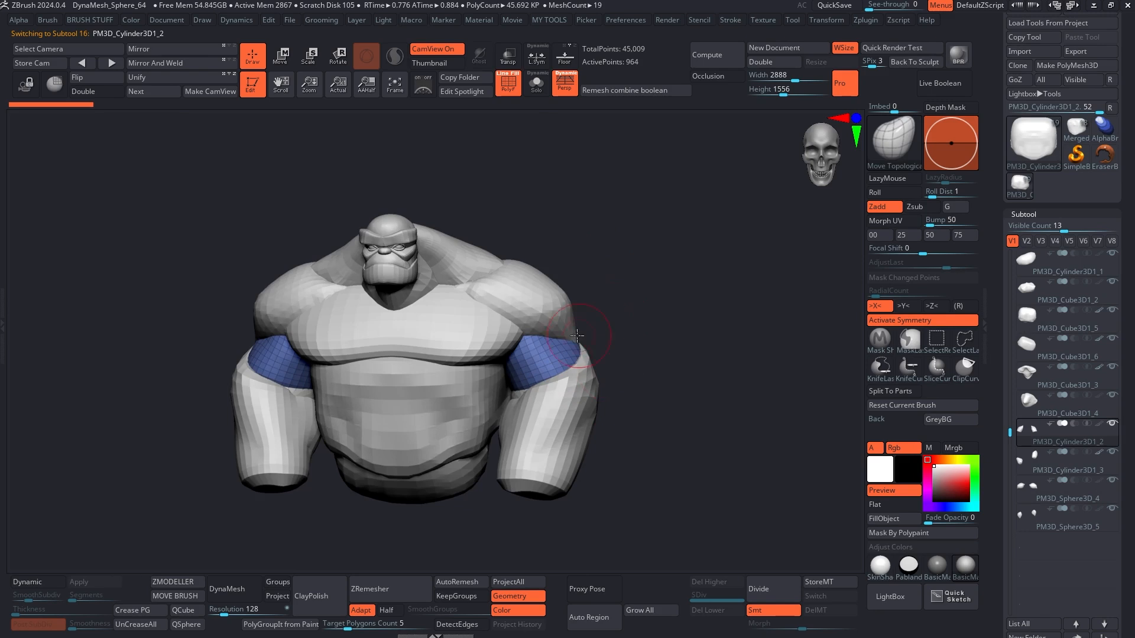
pyautogui.keyDown('alt'); pyautogui.click(547, 421); pyautogui.keyUp('alt')
pyautogui.moveTo(742, 435); pyautogui.dragTo(633, 407)
pyautogui.keyDown('alt'); pyautogui.click(578, 407); pyautogui.keyUp('alt')
pyautogui.moveTo(500, 390)
pyautogui.mouseDown()
pyautogui.moveTo(577, 274)
pyautogui.moveTo(684, 283)
pyautogui.moveTo(715, 261)
pyautogui.moveTo(704, 236)
pyautogui.moveTo(544, 273)
pyautogui.mouseUp()
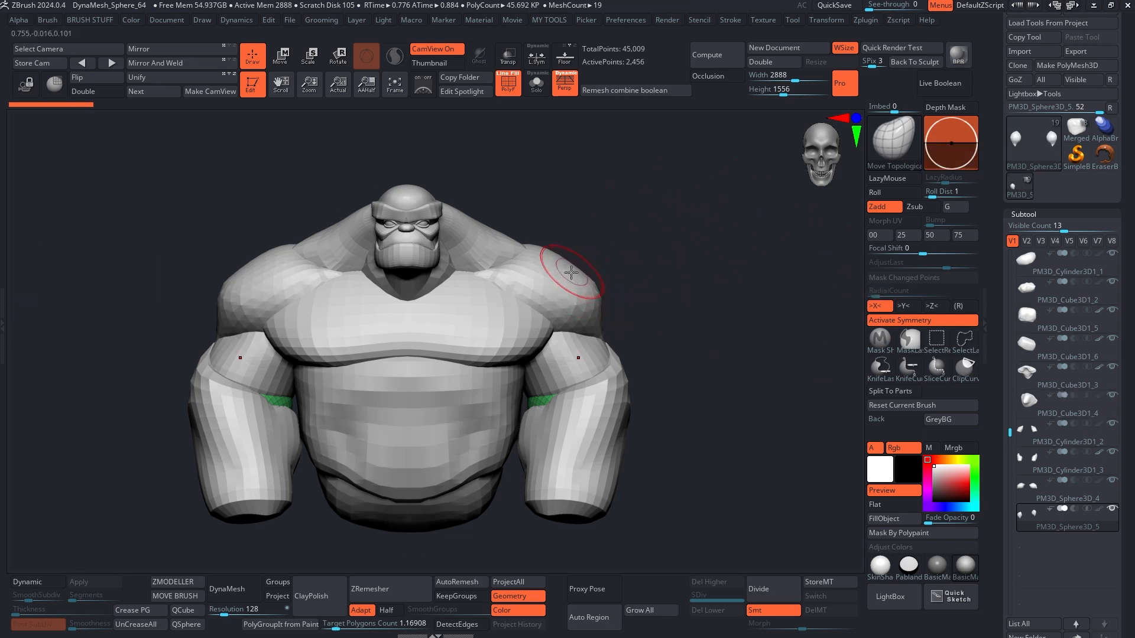
# - Select the shoulder subtool and move it up the subtool list to just above PM3D_Cube3D1_4
pyautogui.keyDown('alt'); pyautogui.click(536, 255); pyautogui.keyUp('alt')
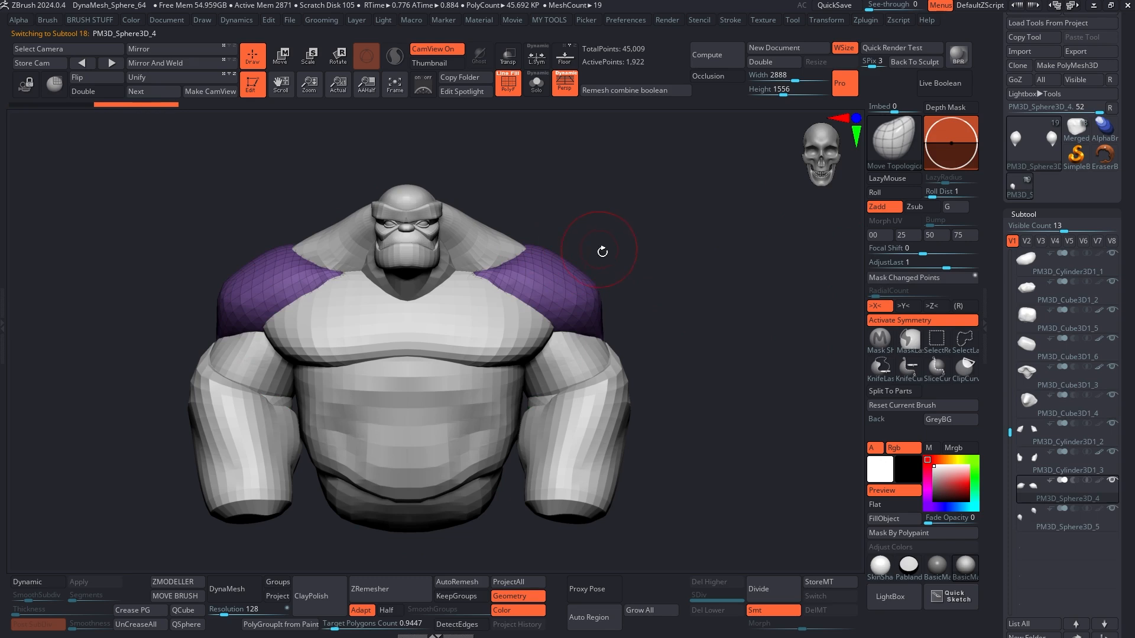
pyautogui.moveTo(659, 255); pyautogui.dragTo(657, 244)
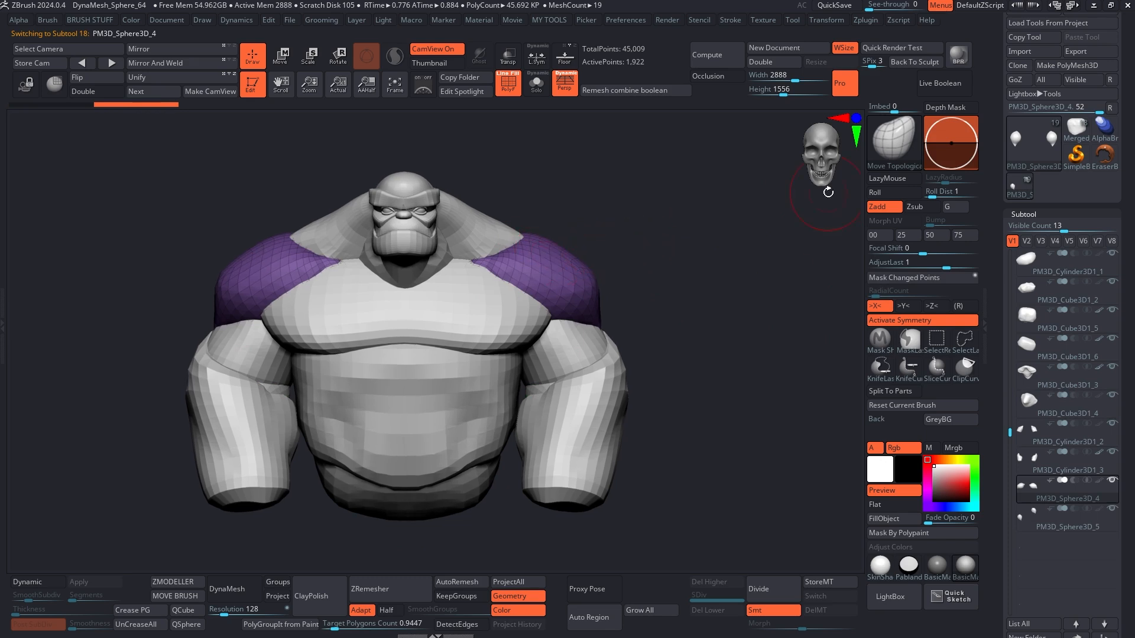
pyautogui.moveTo(997, 296); pyautogui.dragTo(992, 201)
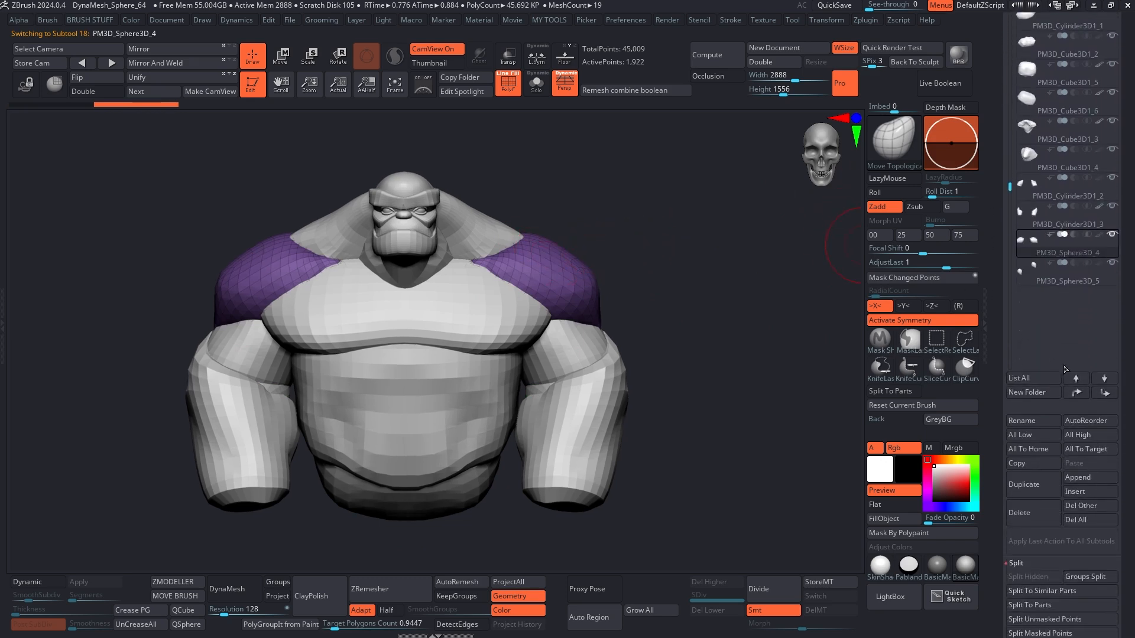
pyautogui.click(1086, 392)
pyautogui.click(1102, 393)
pyautogui.doubleClick(1073, 392)
pyautogui.click(1075, 393)
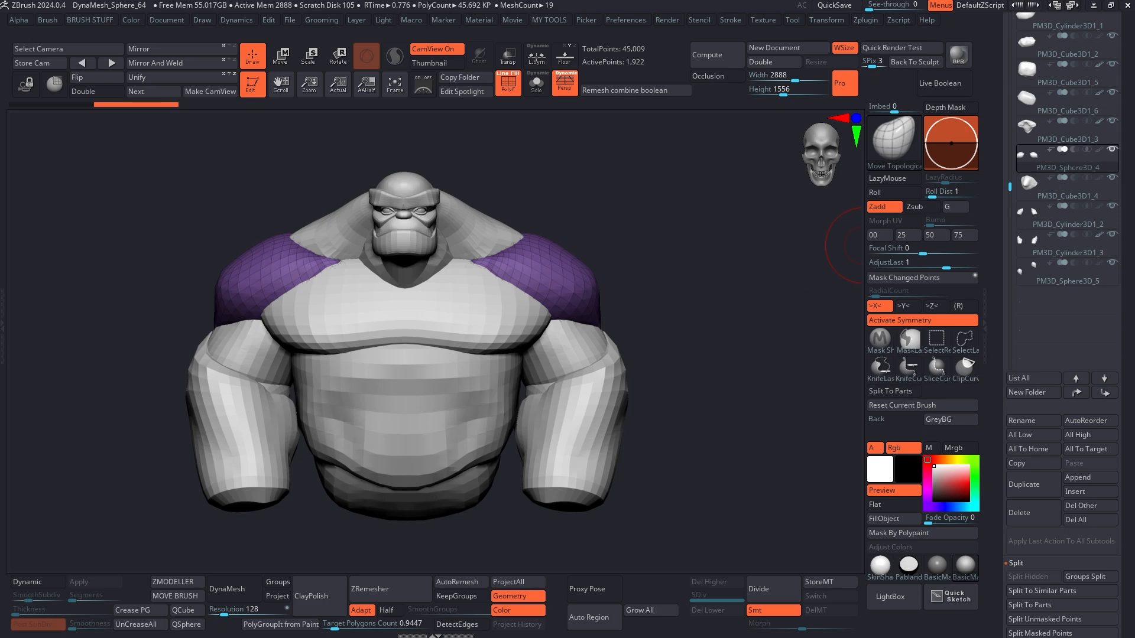
# - Move the shoulder subtool to the very end of the subtool list and isolate it with Solo
pyautogui.press('shift')
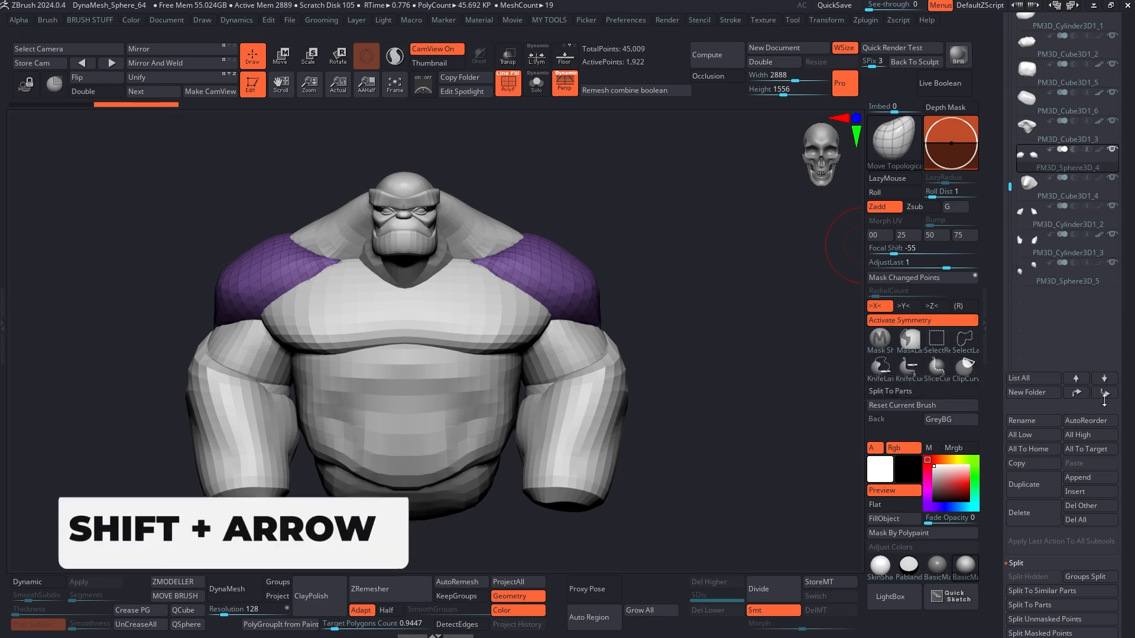
pyautogui.keyDown('shift'); pyautogui.click(1104, 378); pyautogui.keyUp('shift')
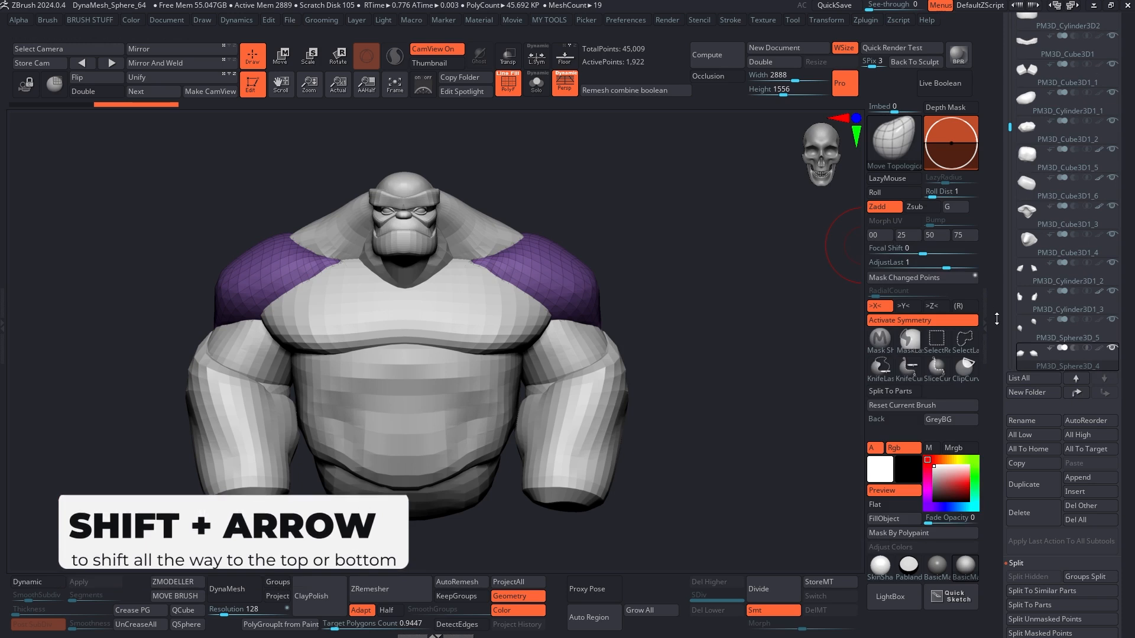
pyautogui.hotkey('alt', 's')
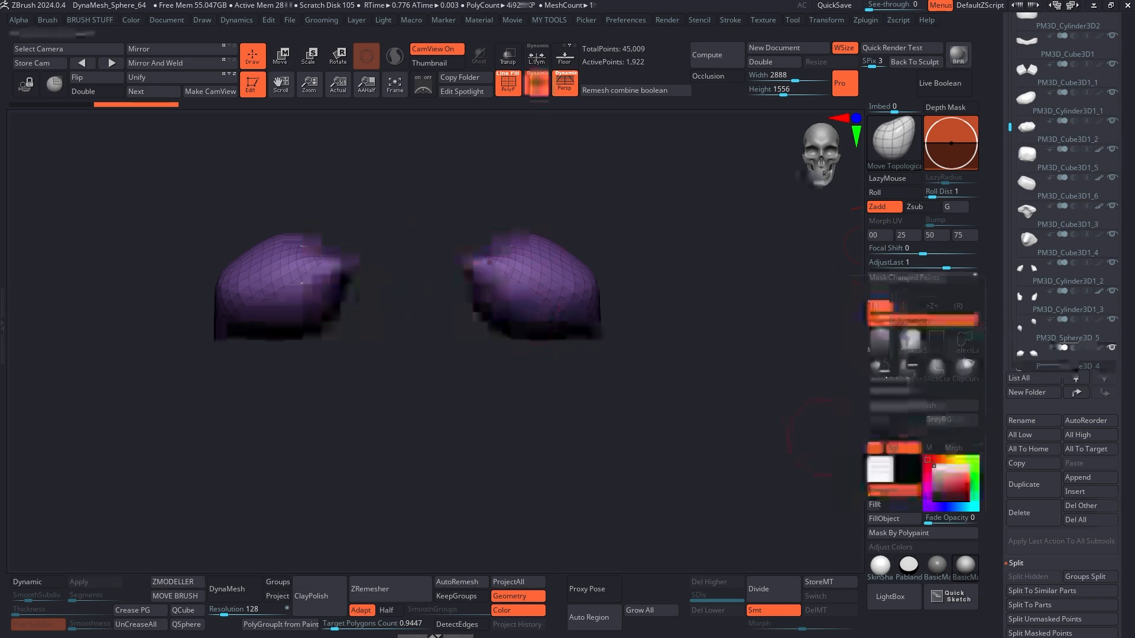
# - Show all subtools again and move the upper arm and forearm subtools to the end of the subtool list
pyautogui.hotkey('alt', 's')
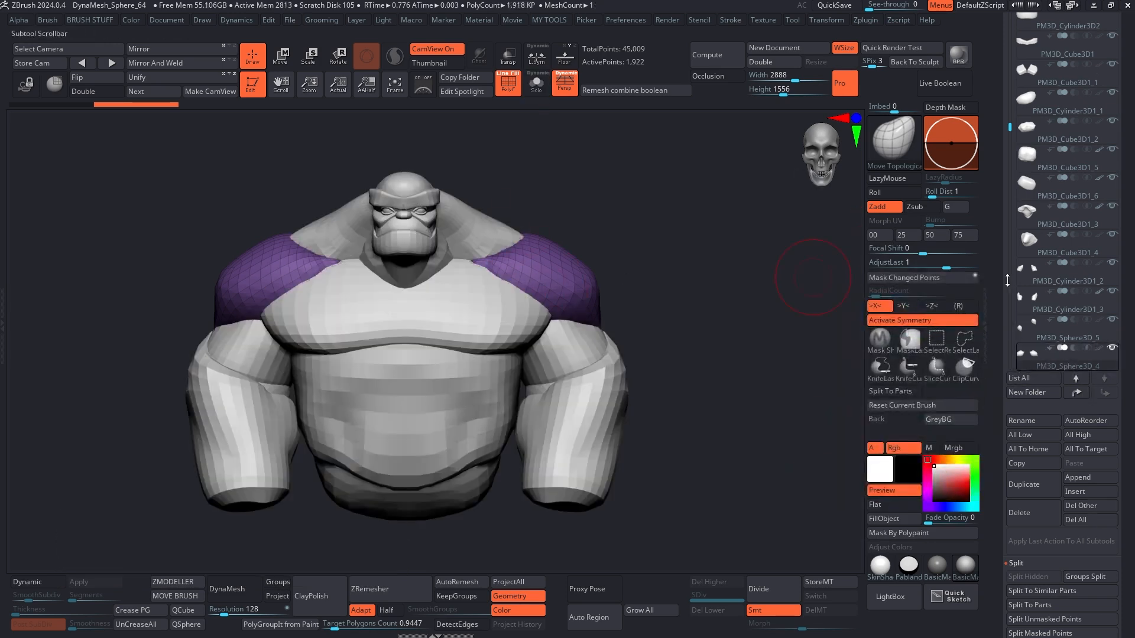
pyautogui.keyDown('alt'); pyautogui.click(570, 338); pyautogui.keyUp('alt')
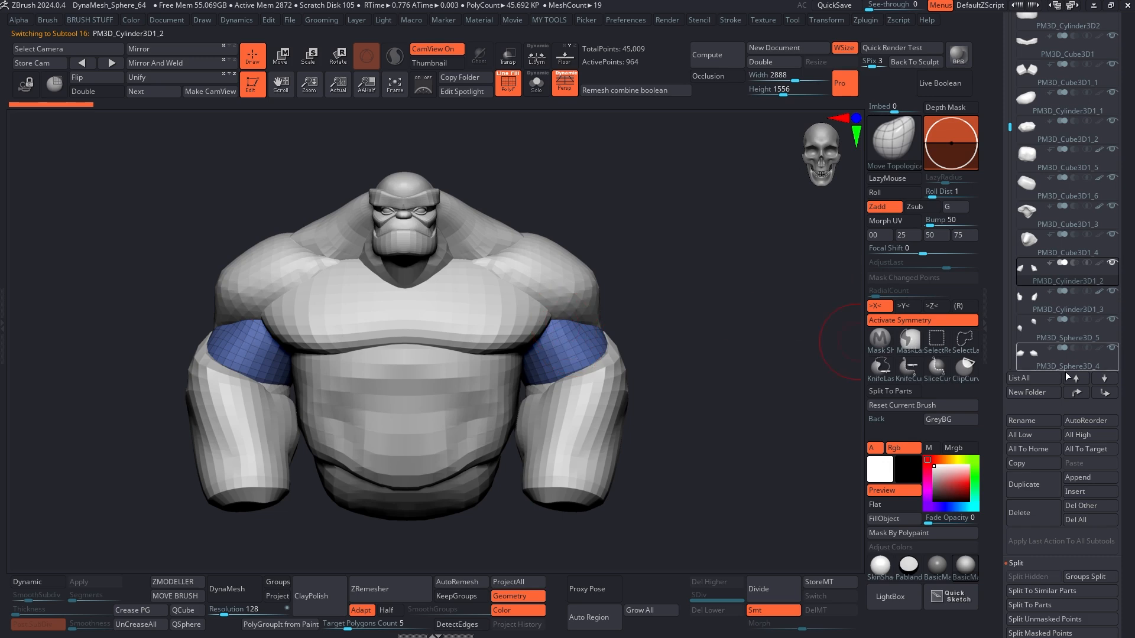
pyautogui.keyDown('shift'); pyautogui.click(1107, 394); pyautogui.keyUp('shift')
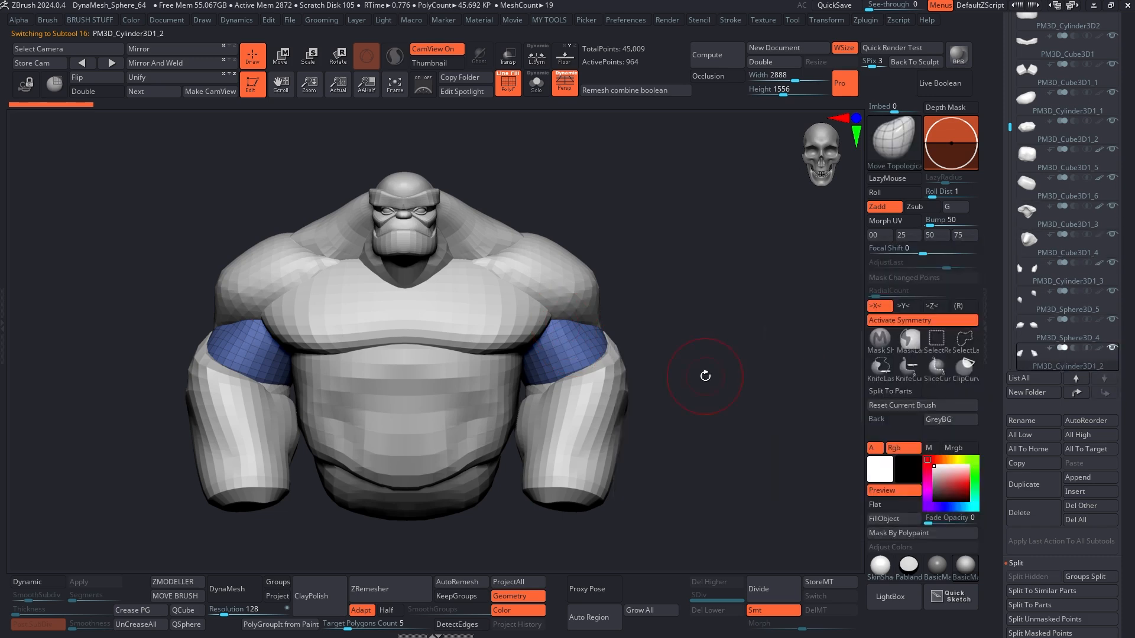
pyautogui.keyDown('alt'); pyautogui.click(579, 425); pyautogui.keyUp('alt')
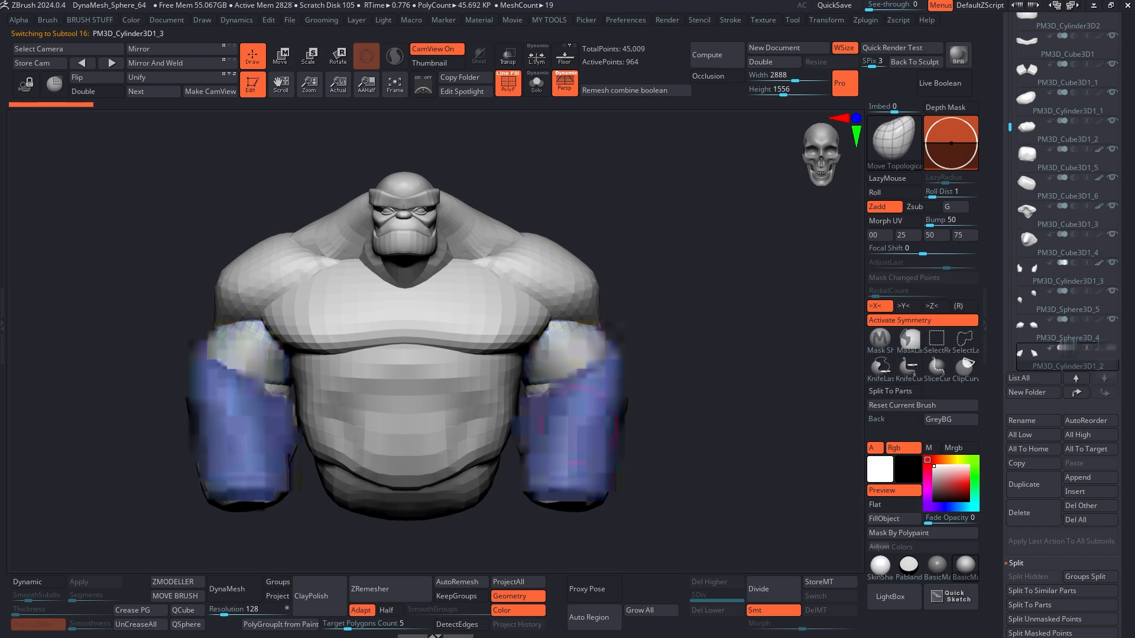
pyautogui.keyDown('shift'); pyautogui.click(1104, 379); pyautogui.keyUp('shift')
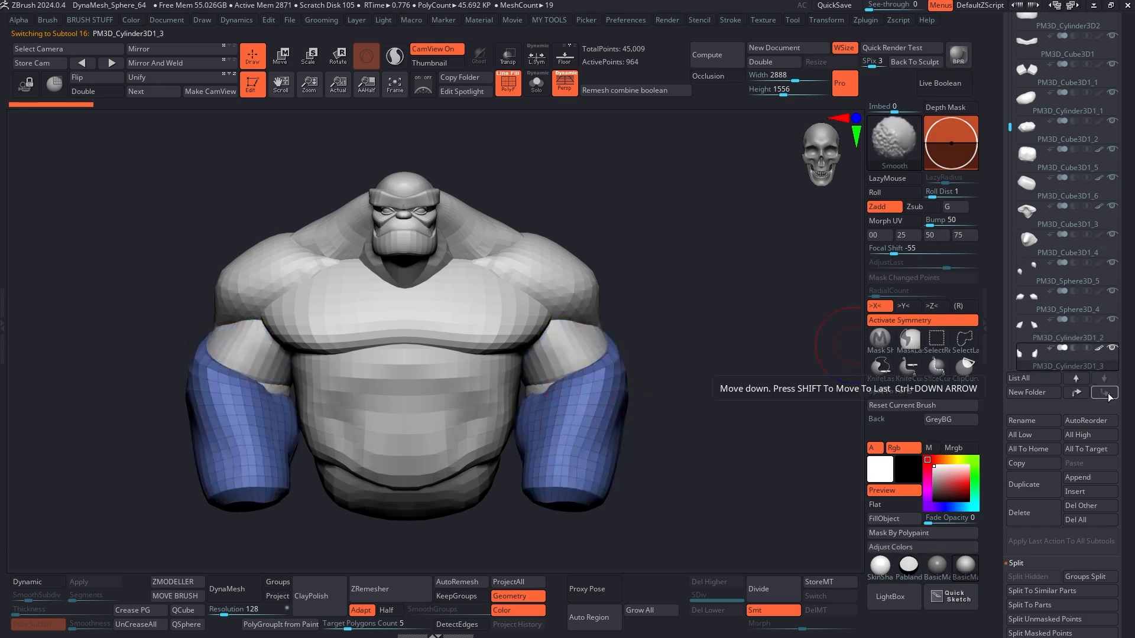
# - Move the elbow subtool PM3D_Sphere3D_5 to the end of the list and check the order of the arm subtools
pyautogui.moveTo(578, 354); pyautogui.dragTo(644, 369, button='right')
pyautogui.keyDown('alt'); pyautogui.click(646, 369); pyautogui.keyUp('alt')
pyautogui.keyDown('shift'); pyautogui.click(1105, 378); pyautogui.keyUp('shift')
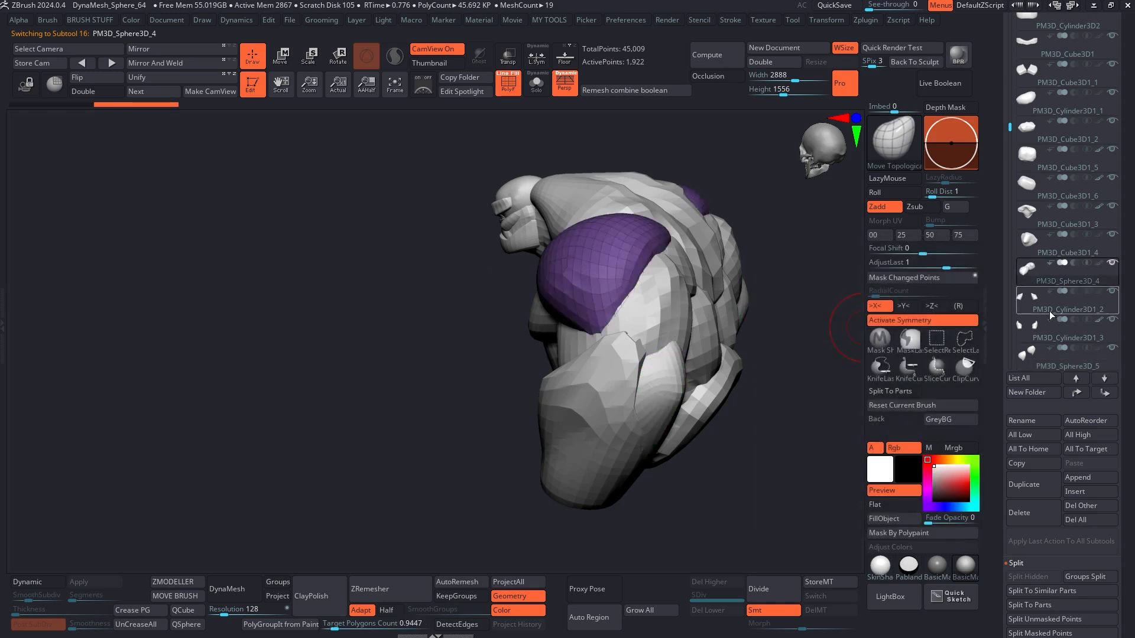
pyautogui.click(1048, 329)
pyautogui.click(1046, 355)
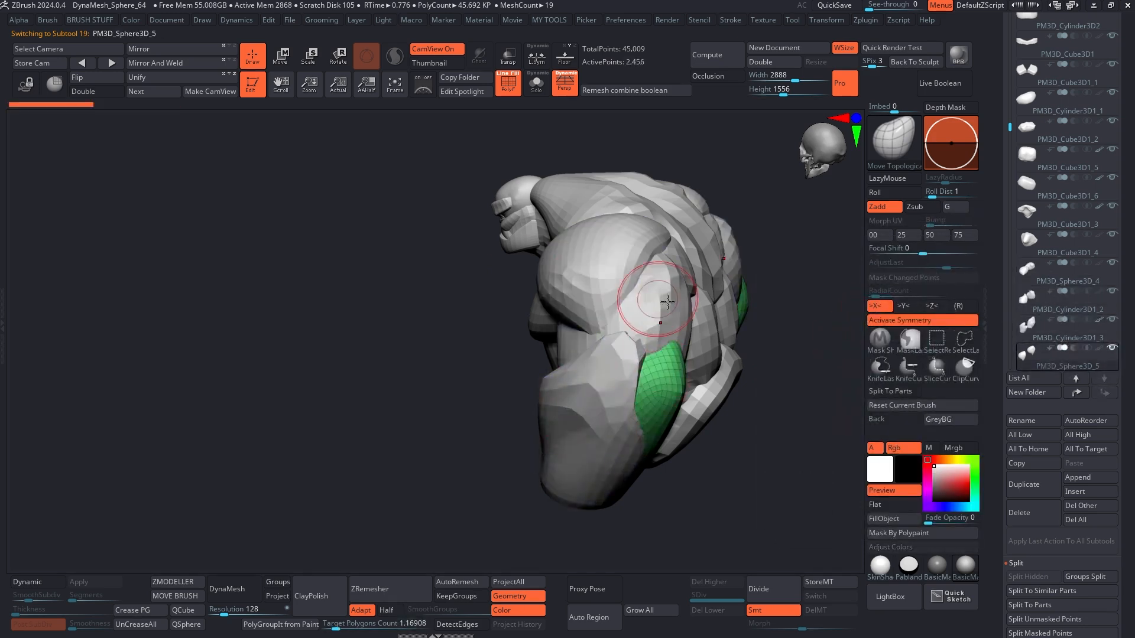
pyautogui.moveTo(653, 299); pyautogui.dragTo(599, 355, button='right')
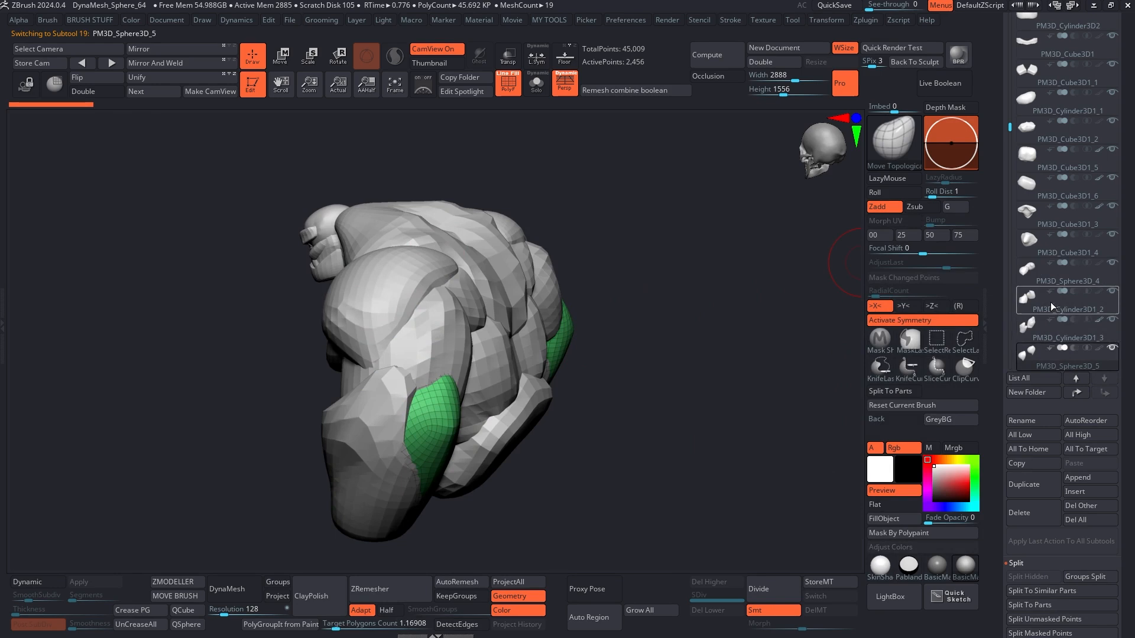
# - Merge the shoulder subtool PM3D_Sphere3D_4 down with the upper arm, skip further undo warnings, and check the result in Solo
pyautogui.click(1056, 281)
pyautogui.moveTo(594, 272); pyautogui.dragTo(629, 269, button='right')
pyautogui.keyDown('alt'); pyautogui.moveTo(560, 267); pyautogui.dragTo(640, 262, button='right'); pyautogui.keyUp('alt')
pyautogui.moveTo(640, 263); pyautogui.dragTo(697, 267, button='right')
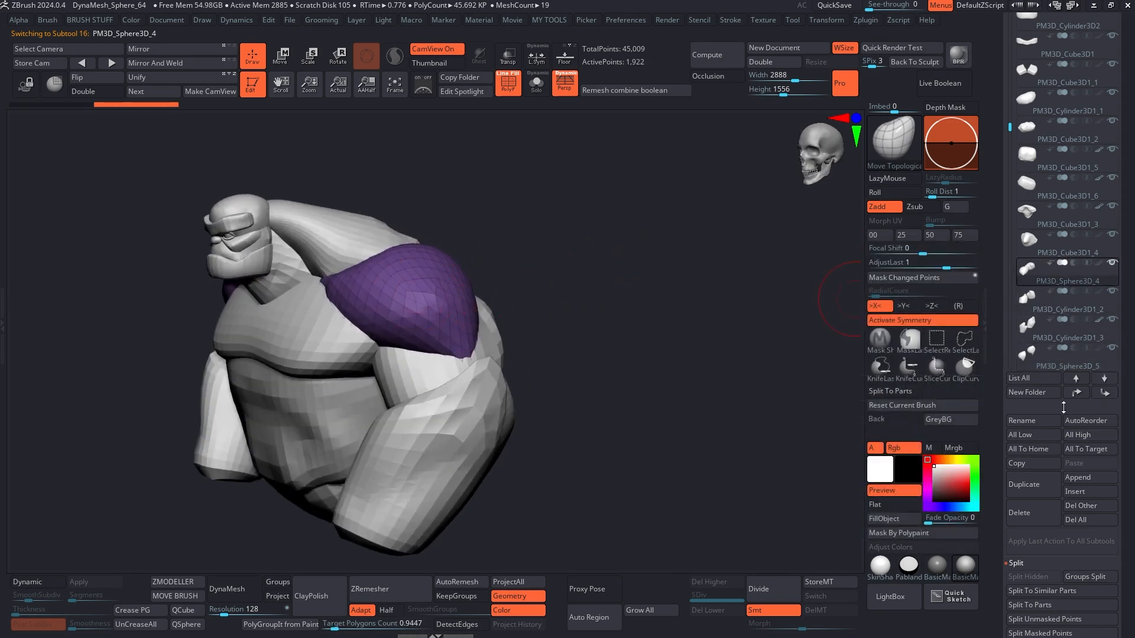
pyautogui.scroll(-5, 1052, 366)
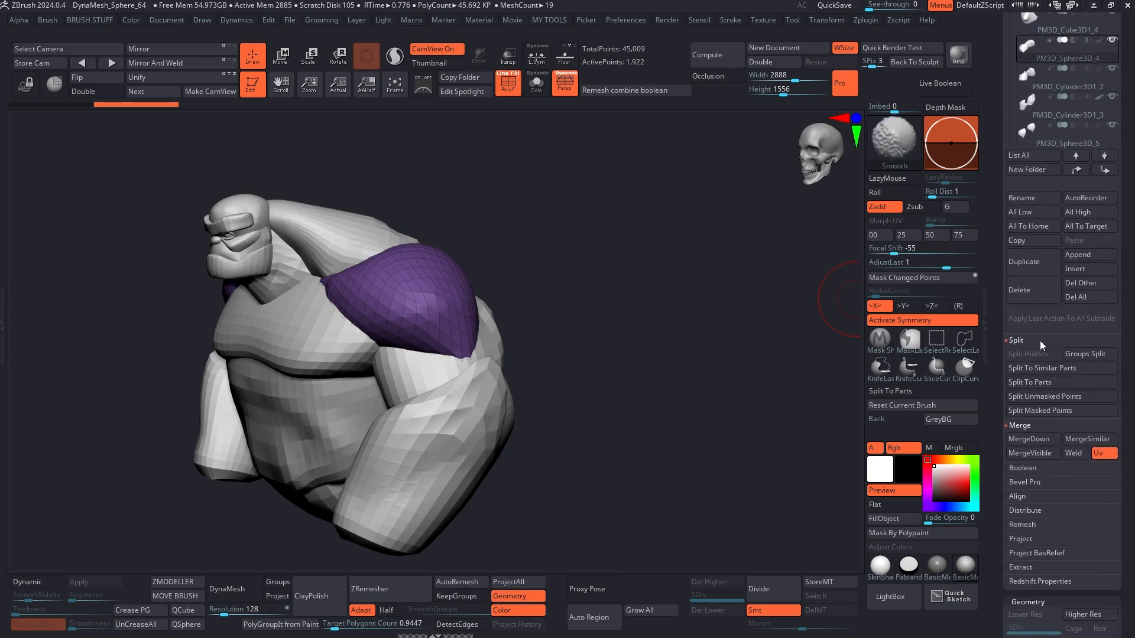
pyautogui.click(1039, 340)
pyautogui.click(1038, 369)
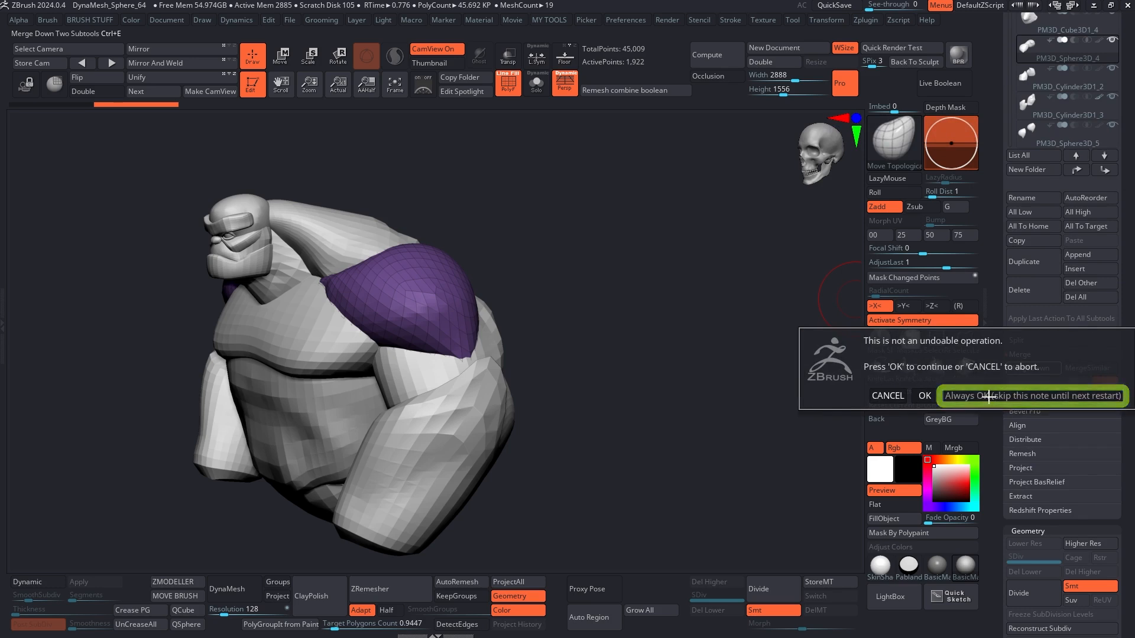
pyautogui.click(988, 396)
pyautogui.hotkey('ctrl', 'shift', 's')
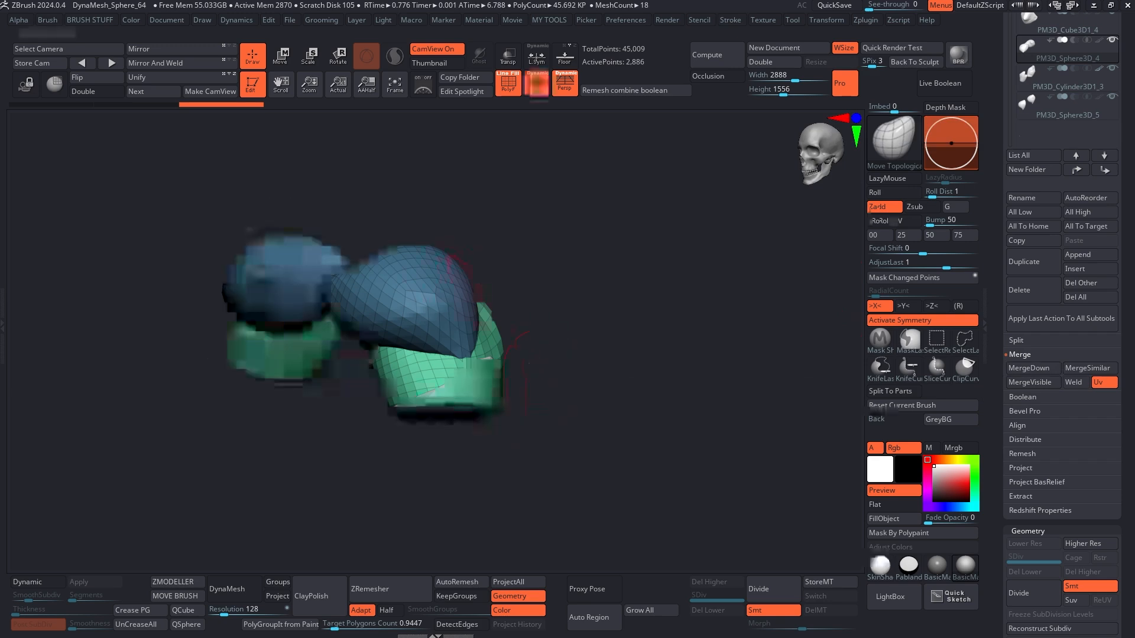
pyautogui.hotkey('ctrl', 'shift', 's')
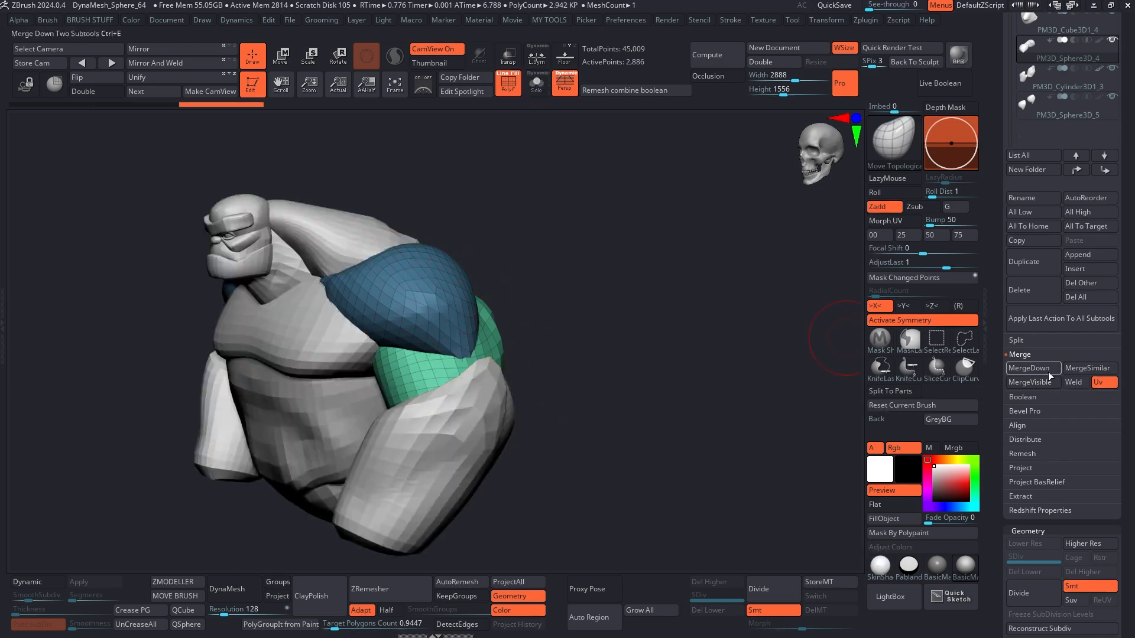
# - Merge the forearm and elbow subtools into the shoulder and upper arm subtool and check the complete arms from the front
pyautogui.click(1048, 371)
pyautogui.hotkey('ctrl', 'shift', 's')
pyautogui.moveTo(708, 391); pyautogui.dragTo(658, 295)
pyautogui.hotkey('ctrl', 'shift', 's')
pyautogui.keyDown('alt'); pyautogui.moveTo(597, 331); pyautogui.dragTo(644, 318); pyautogui.keyUp('alt')
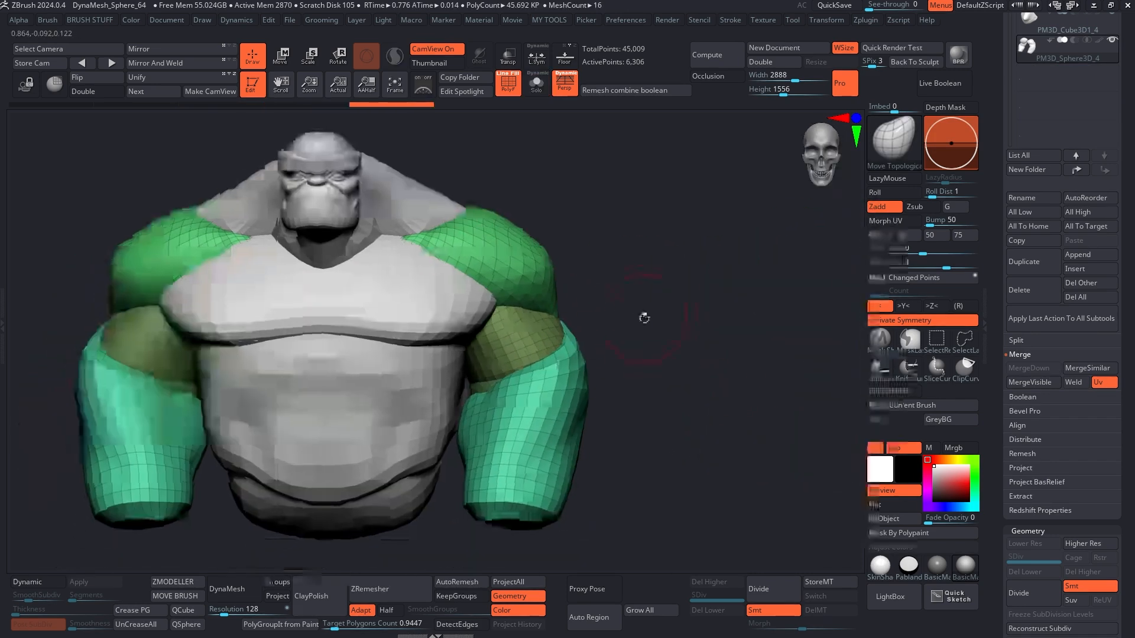
# - Move the chest subtool PM3D_Cube3D1_2 and the belly subtool PM3D_Cube3D1_5 to the end of the subtool list
pyautogui.moveTo(994, 204); pyautogui.dragTo(996, 286)
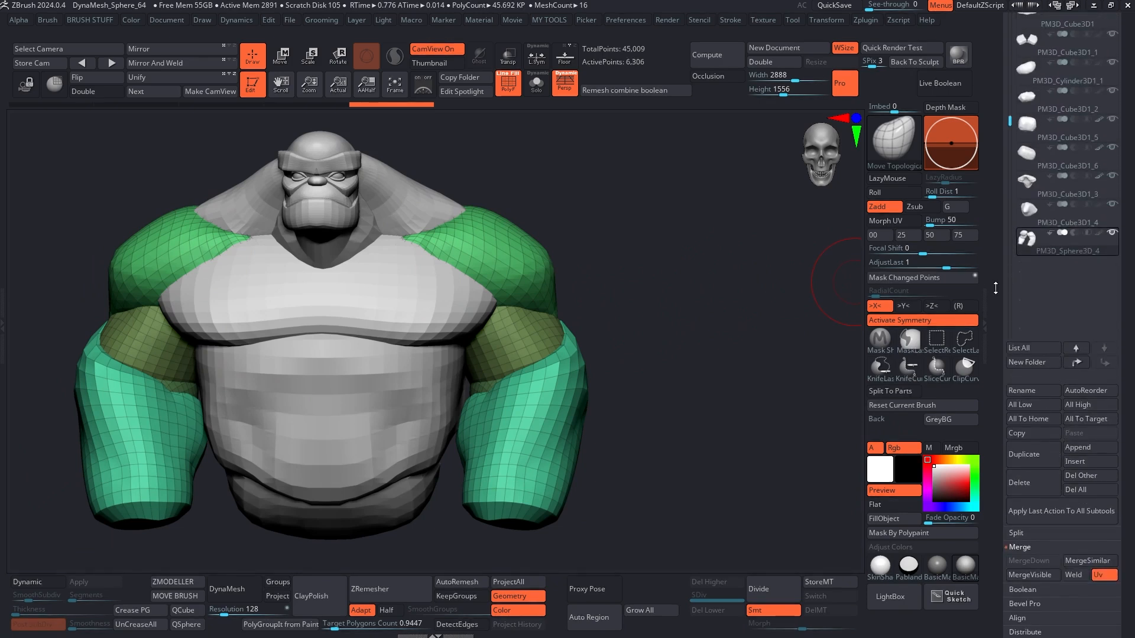
pyautogui.keyDown('alt'); pyautogui.click(359, 271); pyautogui.keyUp('alt')
pyautogui.hotkey('ctrl', 'shift', 's')
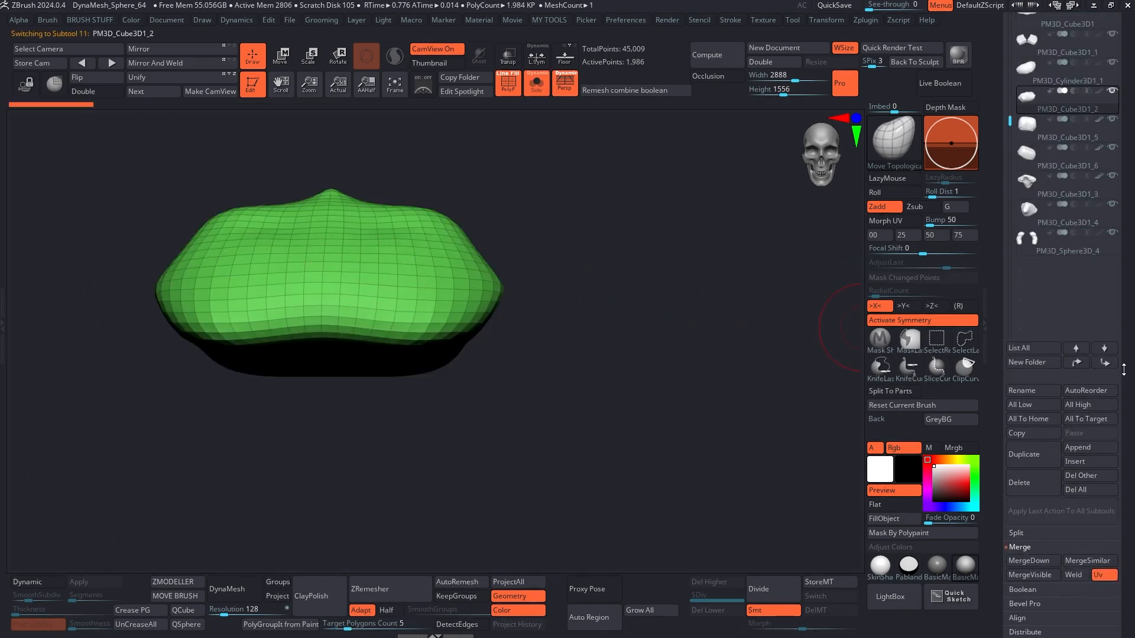
pyautogui.keyDown('shift'); pyautogui.click(1103, 348); pyautogui.keyUp('shift')
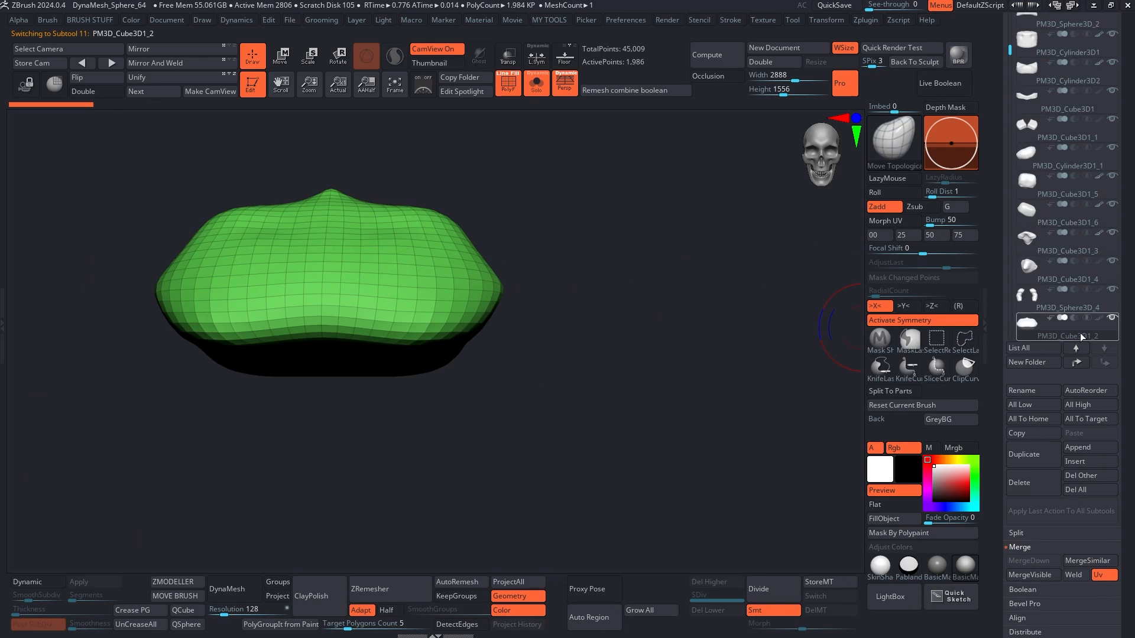
pyautogui.hotkey('ctrl', 'shift', 's')
pyautogui.keyDown('alt'); pyautogui.click(367, 375); pyautogui.keyUp('alt')
pyautogui.keyDown('shift'); pyautogui.click(1104, 348); pyautogui.keyUp('shift')
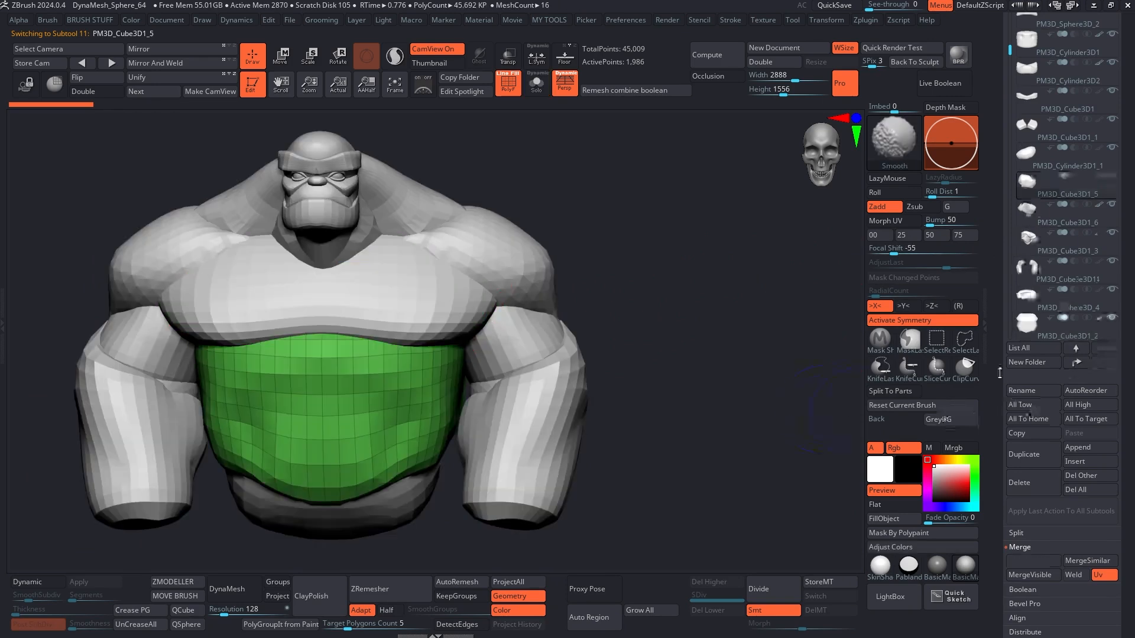
# - Move the lower belly subtool PM3D_Cube3D1_6 and the trapezius subtool PM3D_Cube3D1_3 to the end of the subtool list
pyautogui.keyDown('alt'); pyautogui.click(416, 502); pyautogui.keyUp('alt')
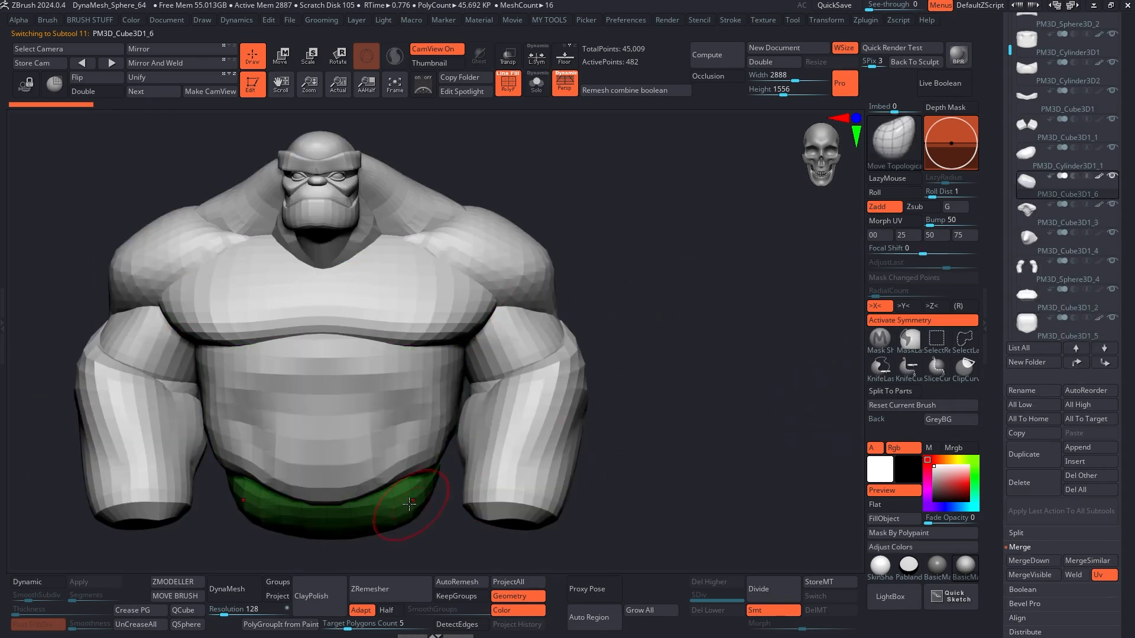
pyautogui.keyDown('shift'); pyautogui.click(1104, 348); pyautogui.keyUp('shift')
pyautogui.keyDown('alt'); pyautogui.click(406, 203); pyautogui.keyUp('alt')
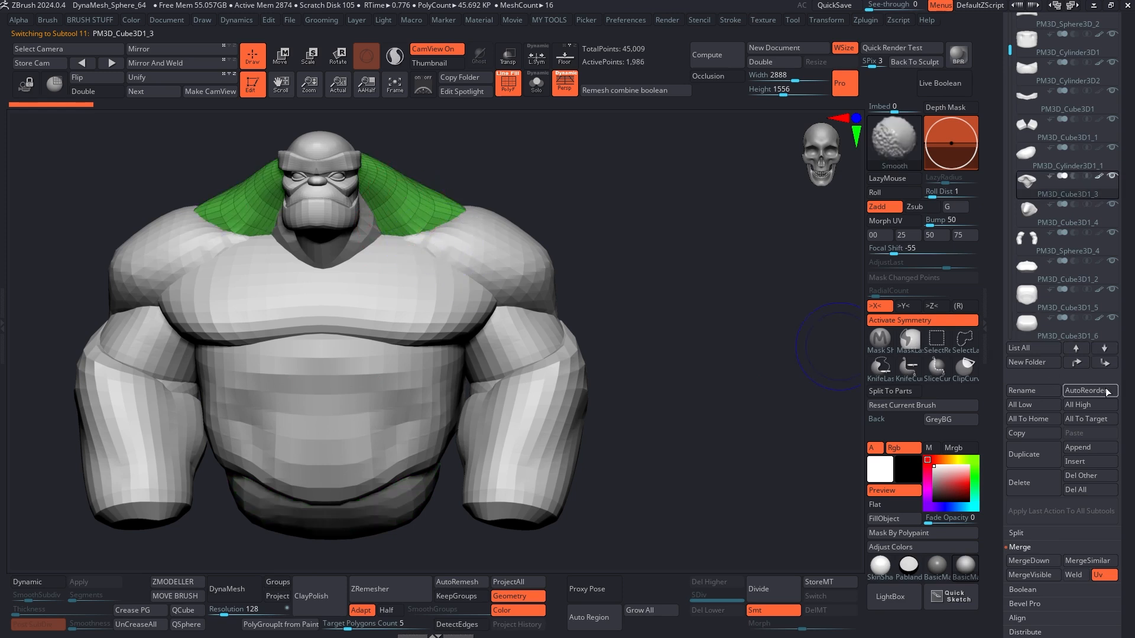
pyautogui.keyDown('shift'); pyautogui.click(1105, 365); pyautogui.keyUp('shift')
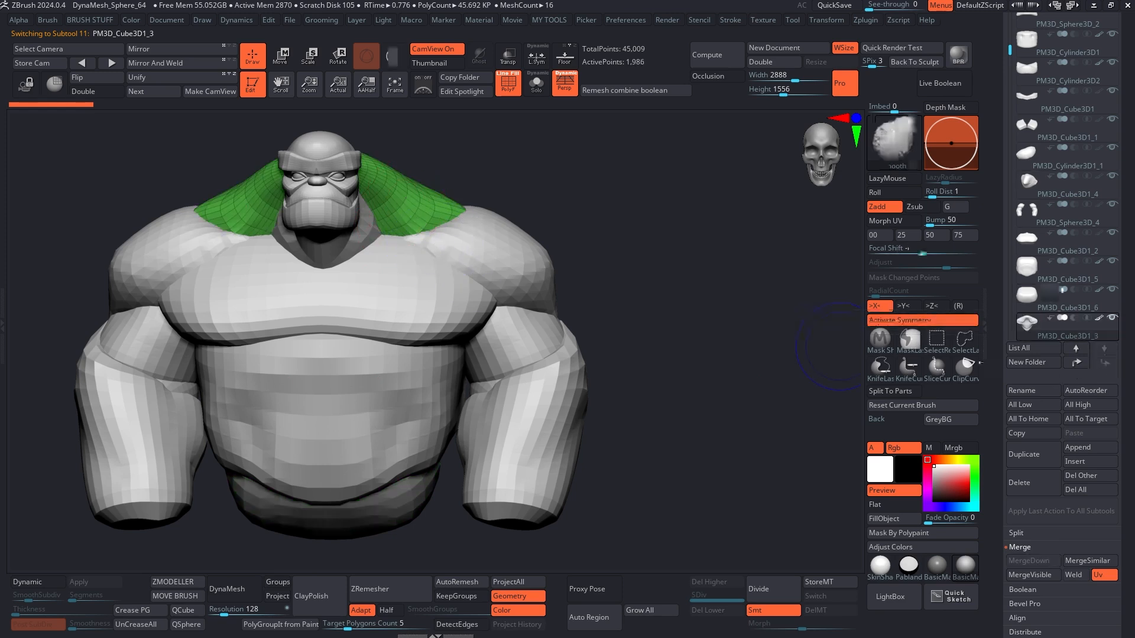
# - Merge the chest subtool down with the belly, lower belly and trapezius subtools into one torso subtool
pyautogui.click(1056, 261)
pyautogui.moveTo(684, 233); pyautogui.dragTo(487, 227)
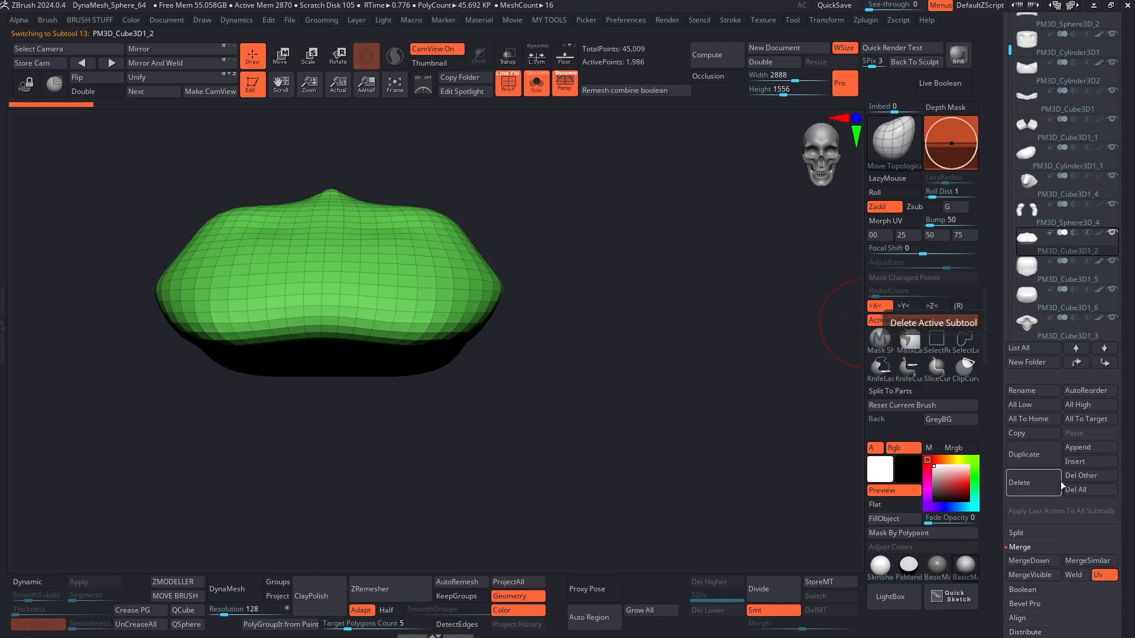
pyautogui.hotkey('shift', 's')
pyautogui.click(1027, 561)
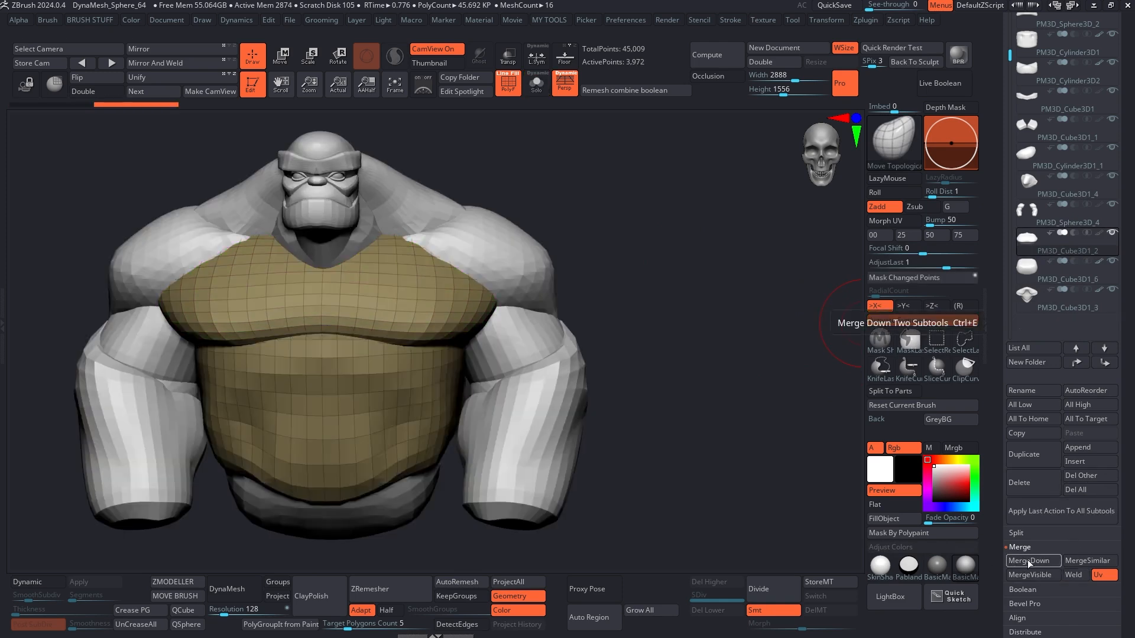
pyautogui.moveTo(719, 339); pyautogui.dragTo(689, 322)
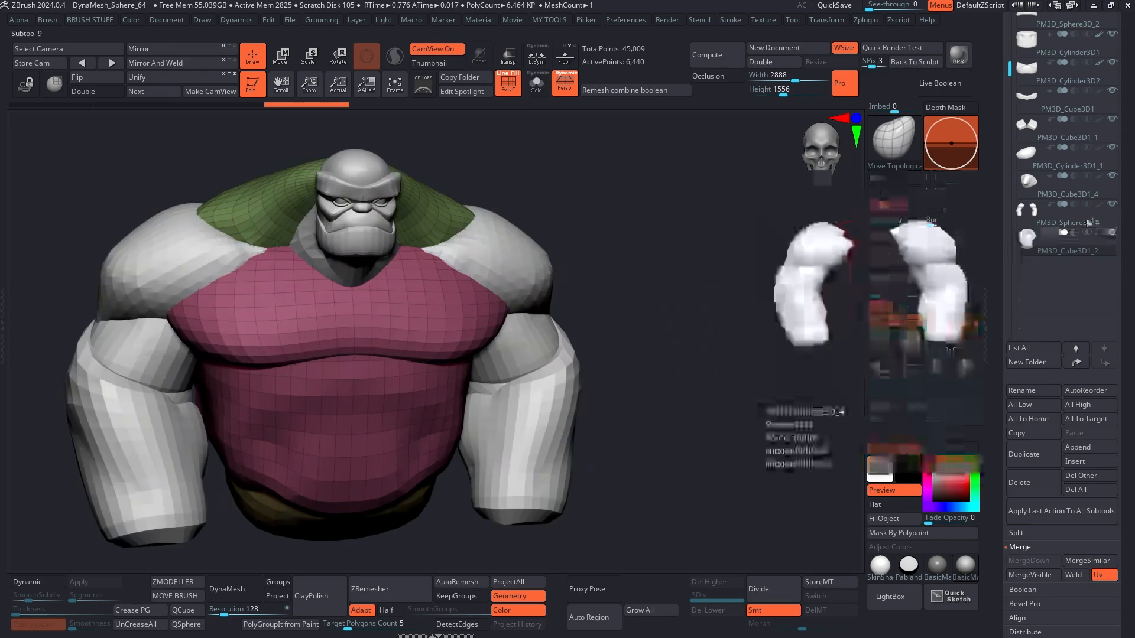
# - Inspect the merged arms and torso subtools in Solo, and view the whole figure with the arms selected
pyautogui.click(1088, 220)
pyautogui.hotkey('shift', 's')
pyautogui.click(1079, 247)
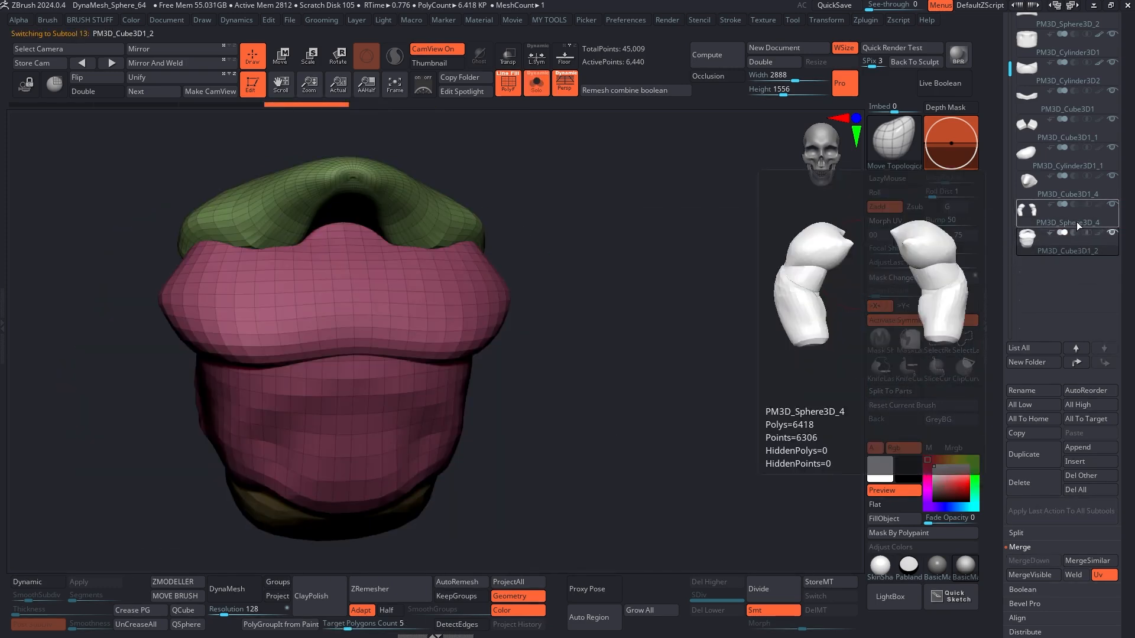
pyautogui.click(1076, 222)
pyautogui.hotkey('shift', 's')
pyautogui.moveTo(1007, 210); pyautogui.dragTo(993, 324)
pyautogui.moveTo(616, 265); pyautogui.dragTo(656, 237)
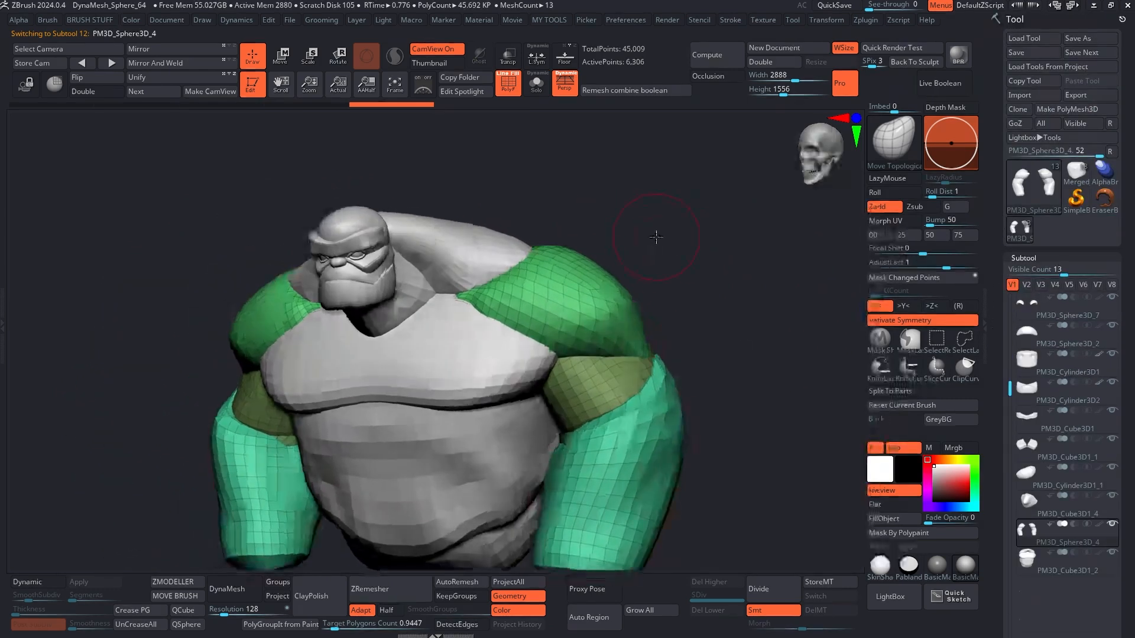
# - Select the jaw subtool PM3D_Cylinder3D2 and move it to the end of the list below the torso subtool
pyautogui.keyDown('alt'); pyautogui.click(343, 319); pyautogui.keyUp('alt')
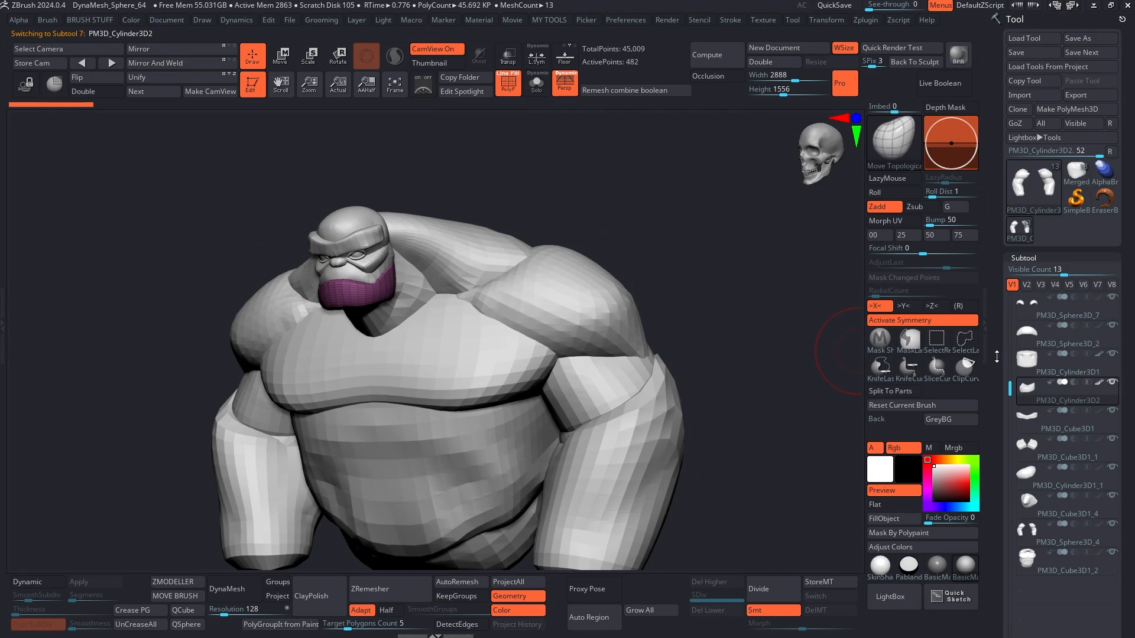
pyautogui.moveTo(997, 357); pyautogui.dragTo(996, 306)
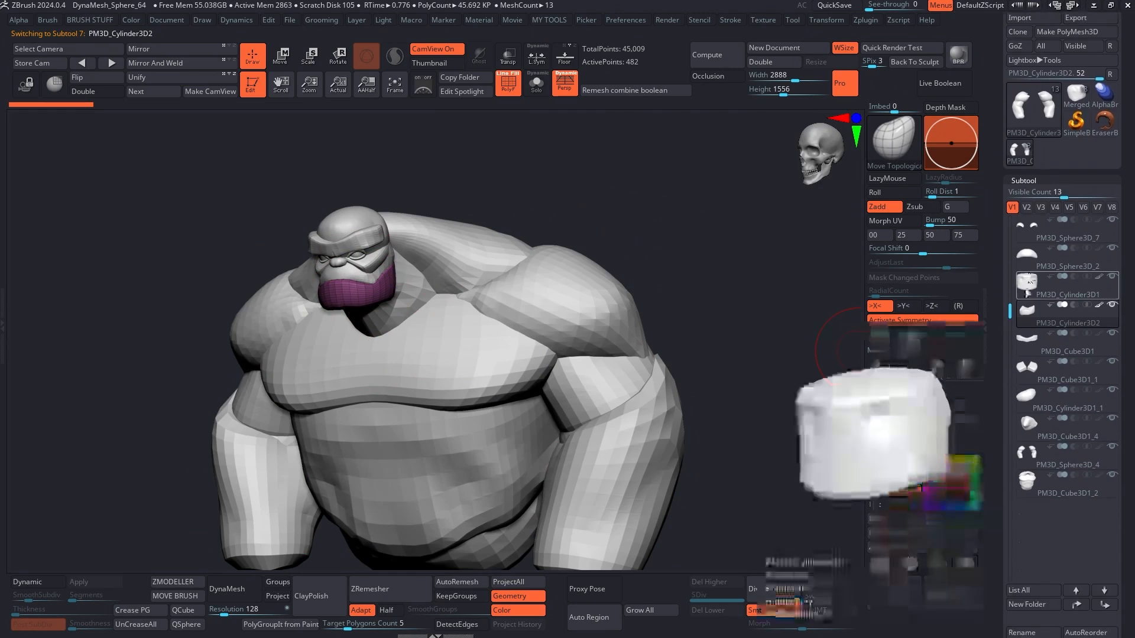
pyautogui.moveTo(1025, 321)
pyautogui.moveTo(1052, 317); pyautogui.dragTo(1052, 488)
pyautogui.hotkey('alt', 's')
pyautogui.hotkey('alt', 's')
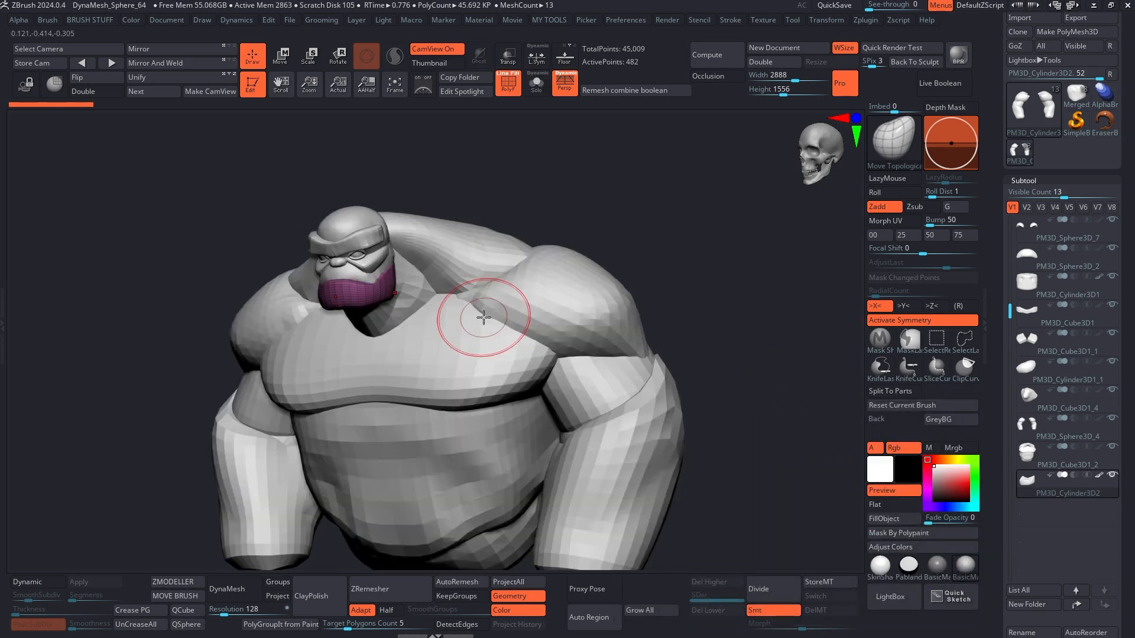
# - Select the eyeball subtool PM3D_Sphere3D_3, check it in Solo, and move it to the end of the subtool list
pyautogui.moveTo(1010, 303); pyautogui.dragTo(1015, 220)
pyautogui.click(1041, 265)
pyautogui.hotkey('alt', 's')
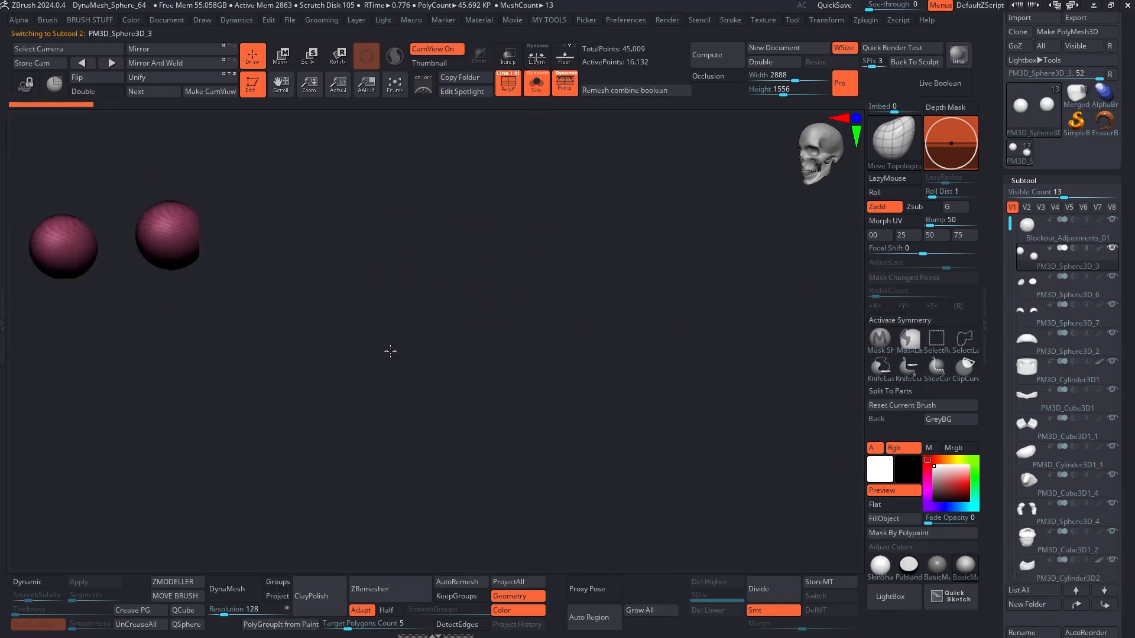
pyautogui.hotkey('alt', 's')
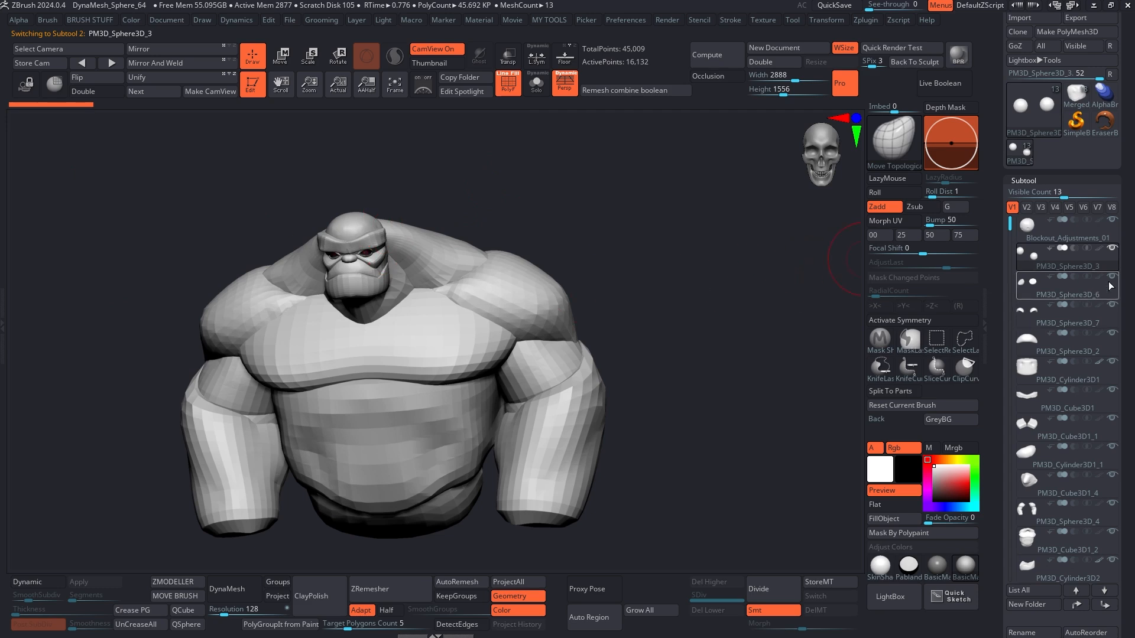
pyautogui.press('shift')
pyautogui.keyDown('shift'); pyautogui.click(1104, 607); pyautogui.keyUp('shift')
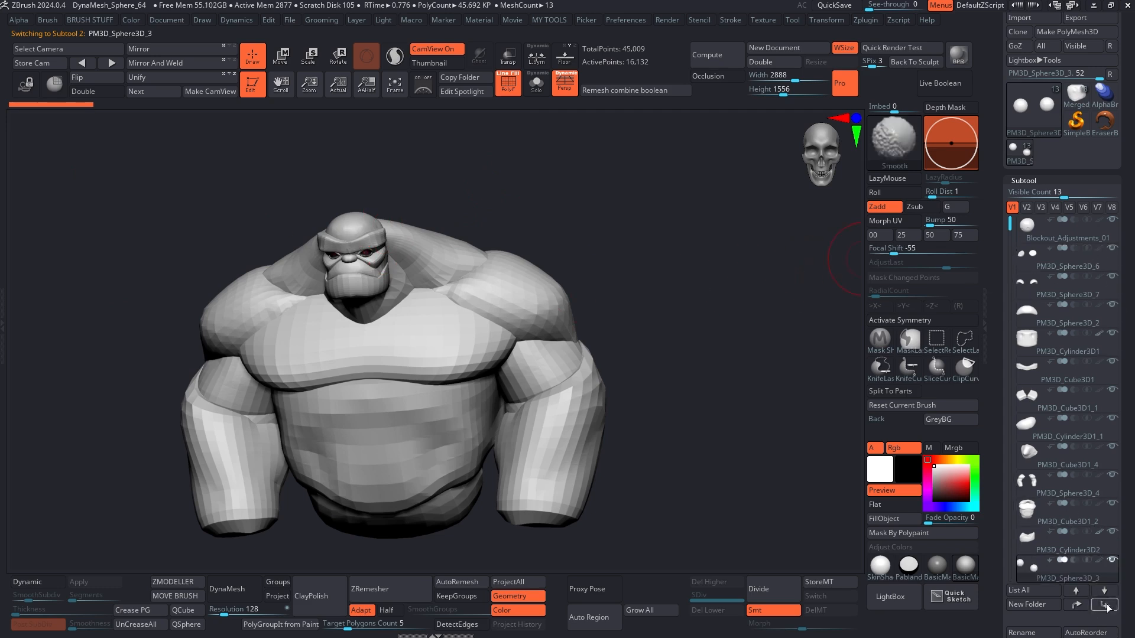
# - Check the eyeballs in Solo and examine the face up close from the front
pyautogui.hotkey('alt', 's')
pyautogui.hotkey('alt', 's')
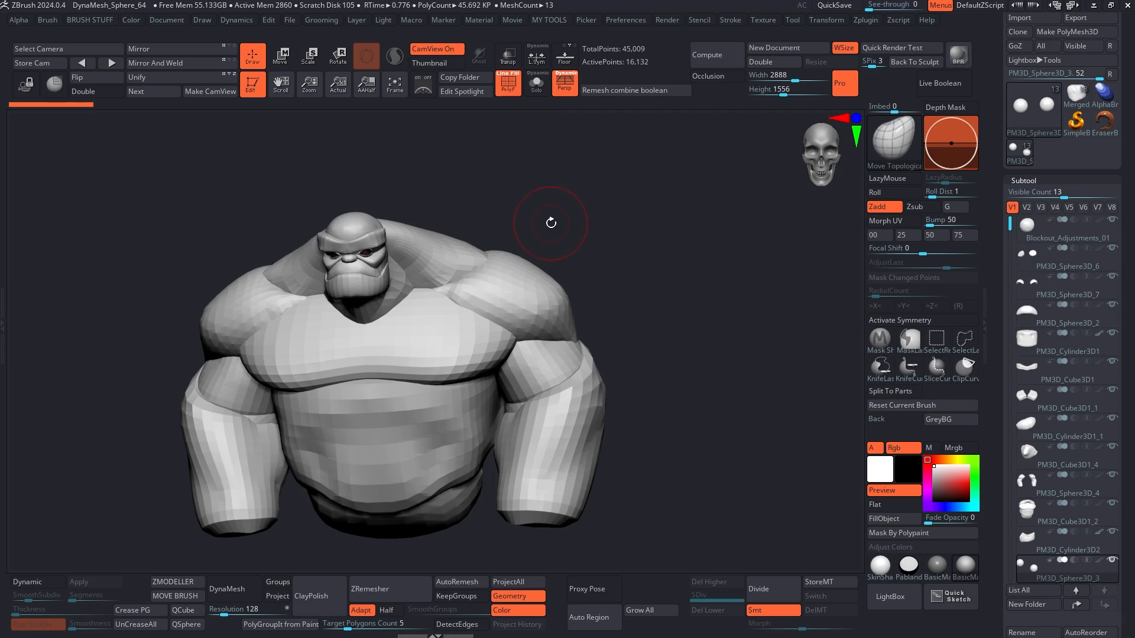
pyautogui.moveTo(562, 223); pyautogui.dragTo(573, 224)
pyautogui.moveTo(494, 221); pyautogui.dragTo(498, 258)
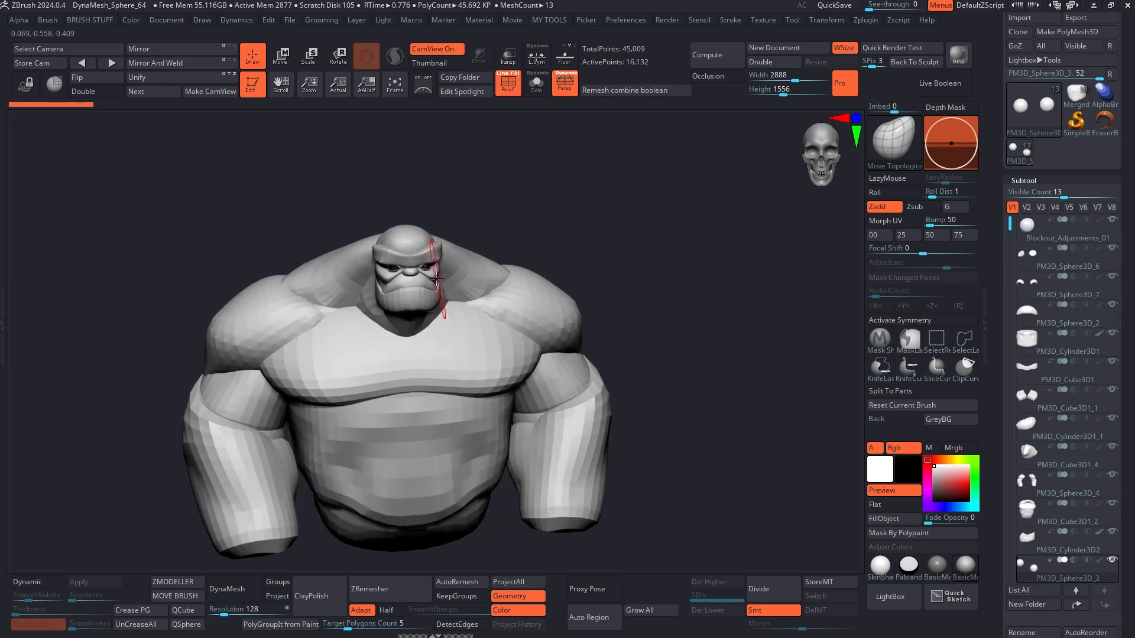
pyautogui.keyDown('ctrl'); pyautogui.moveTo(414, 273); pyautogui.dragTo(416, 316, button='right'); pyautogui.keyUp('ctrl')
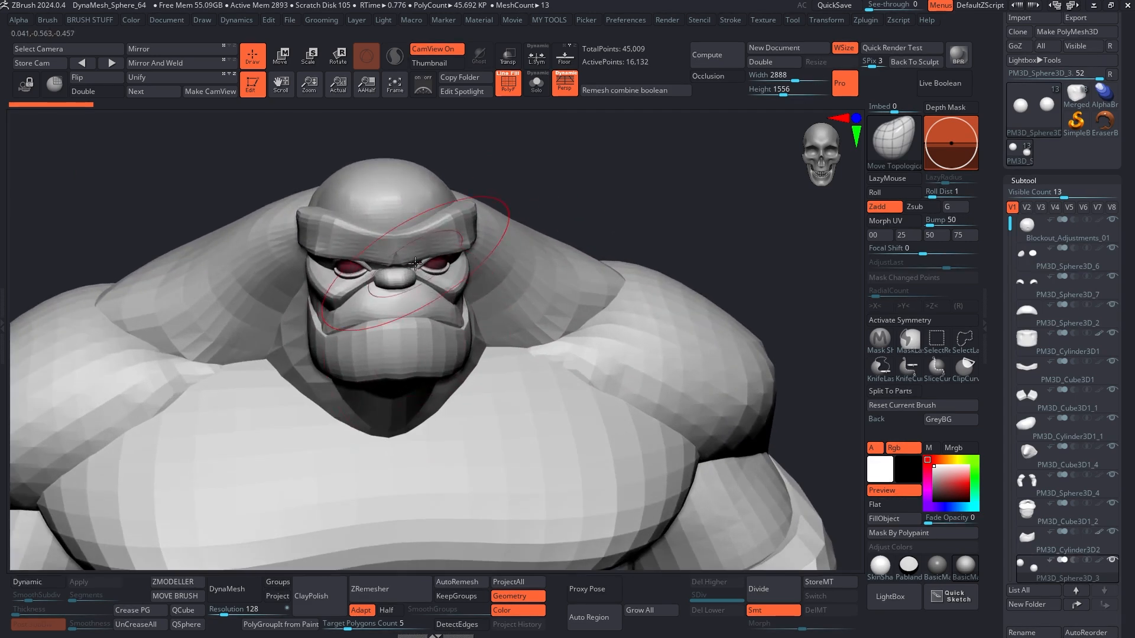
# - Examine the eyelids up close and switch to the earlier merged blockout tool, Merged_PM3D_Sphere3D_13
pyautogui.keyDown('ctrl'); pyautogui.moveTo(419, 261); pyautogui.dragTo(413, 259, button='right'); pyautogui.keyUp('ctrl')
pyautogui.press('space')
pyautogui.moveTo(352, 311); pyautogui.dragTo(341, 311)
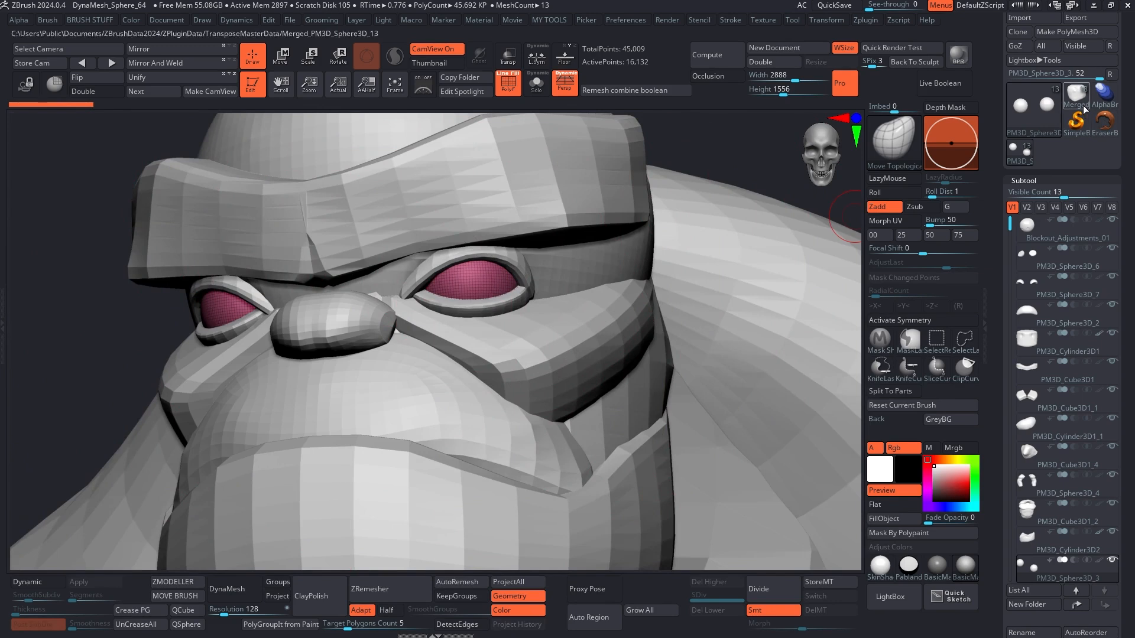
pyautogui.click(1076, 95)
pyautogui.moveTo(576, 261); pyautogui.dragTo(573, 243, button='right')
pyautogui.keyDown('alt'); pyautogui.moveTo(603, 405); pyautogui.dragTo(446, 248, button='right'); pyautogui.keyUp('alt')
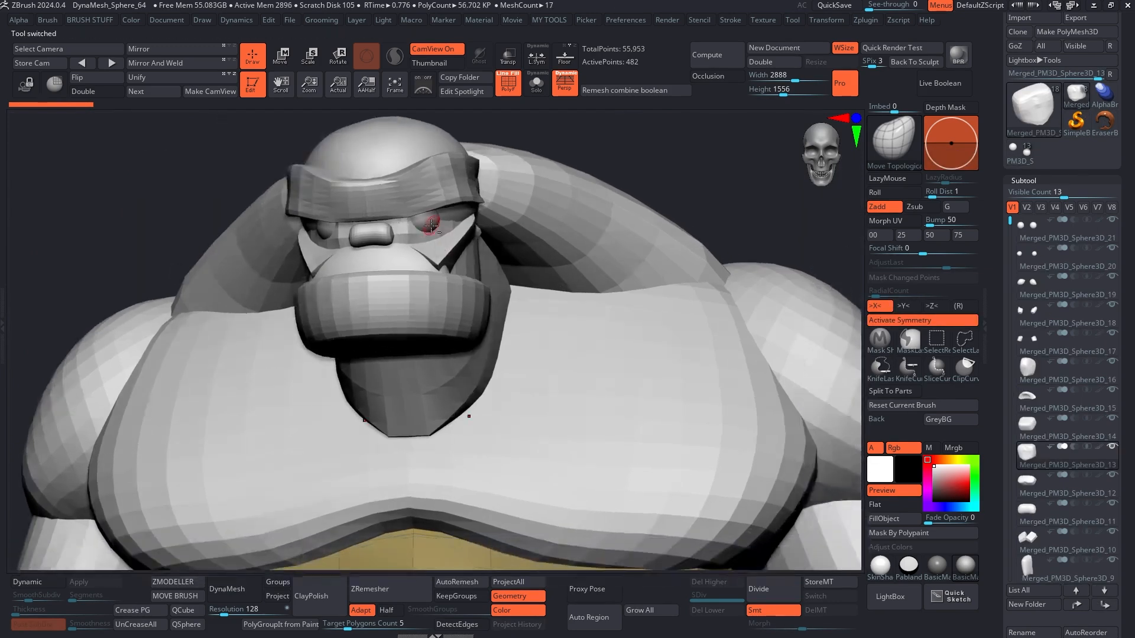
# - Select the eyeball subtool Merged_PM3D_Sphere3D_21, isolate it in Solo, and duplicate it as a base for the upper eyelids
pyautogui.keyDown('alt'); pyautogui.click(429, 224); pyautogui.keyUp('alt')
pyautogui.hotkey('alt', 's')
pyautogui.press('f')
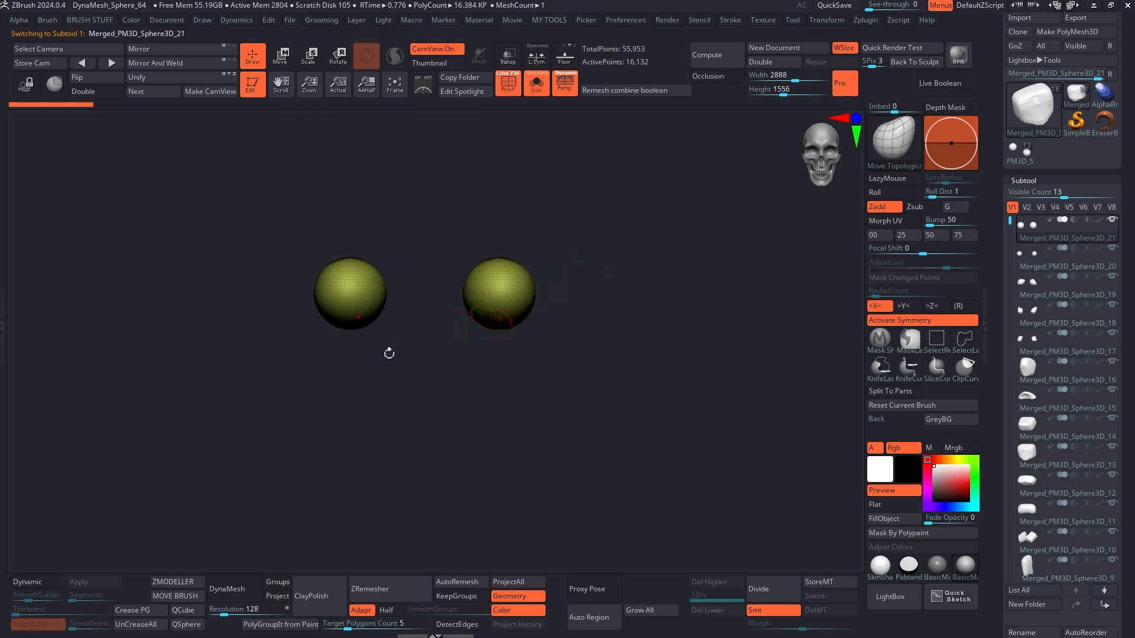
pyautogui.scroll(-3, 995, 379)
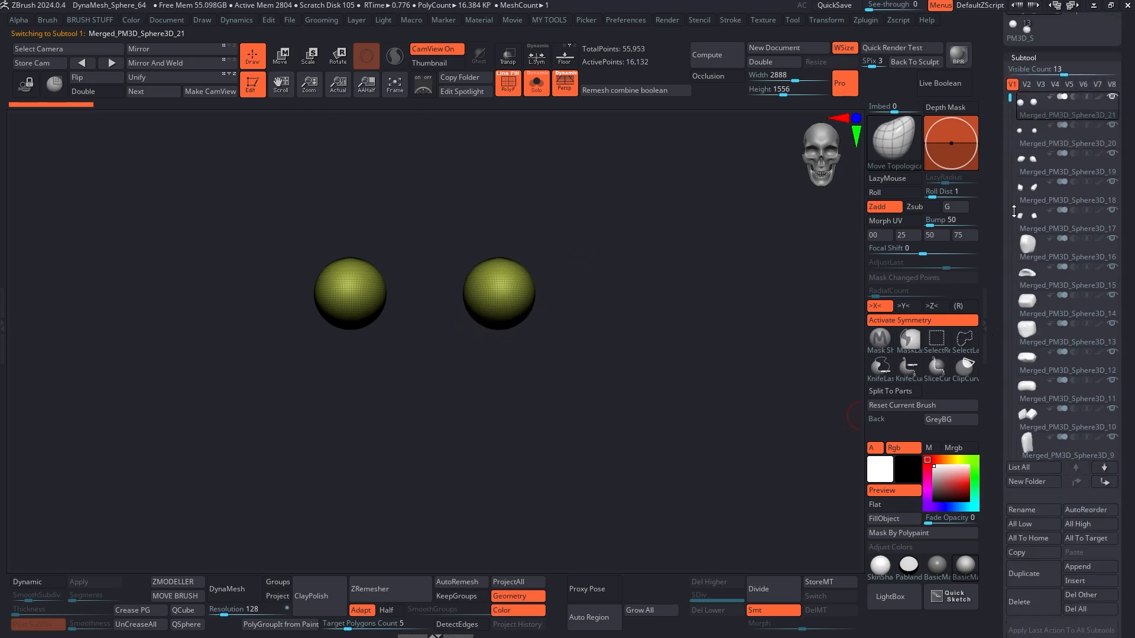
pyautogui.scroll(-3, 995, 386)
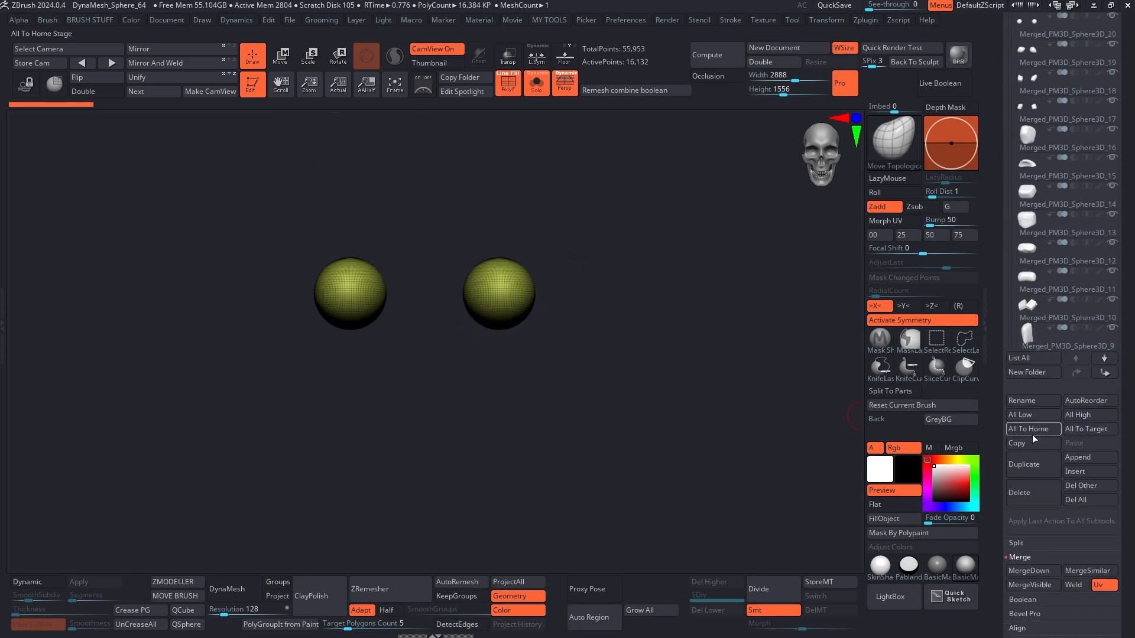
pyautogui.click(1024, 464)
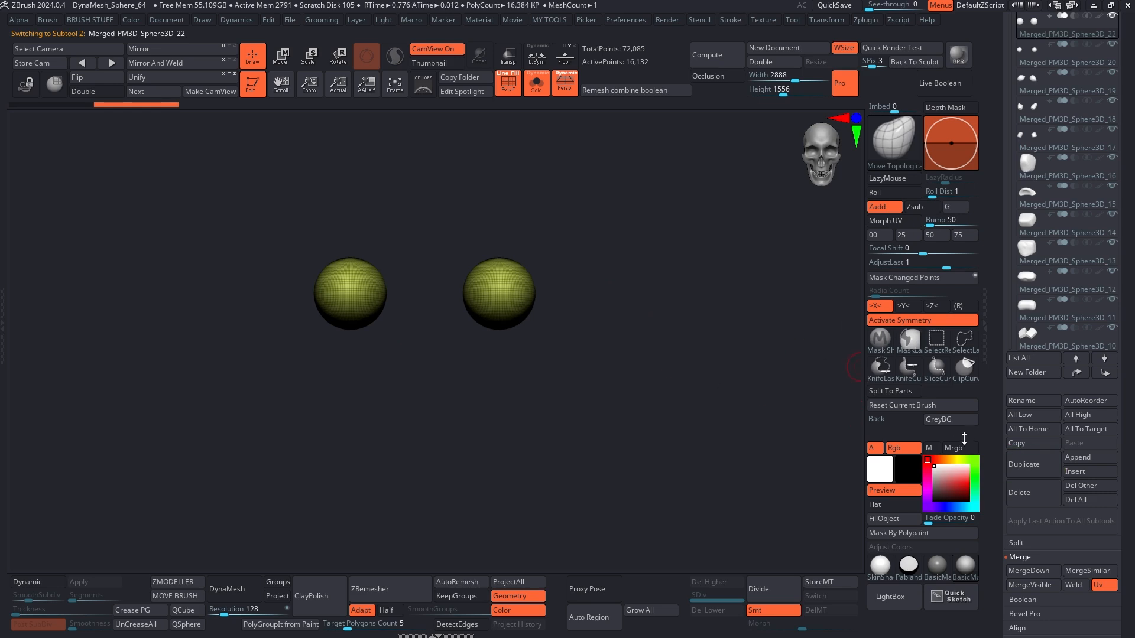
# - Inflate the duplicated spheres slightly with the Inflate deformation and check them against the head
pyautogui.moveTo(988, 451); pyautogui.dragTo(996, 263)
pyautogui.moveTo(995, 311); pyautogui.dragTo(999, 77)
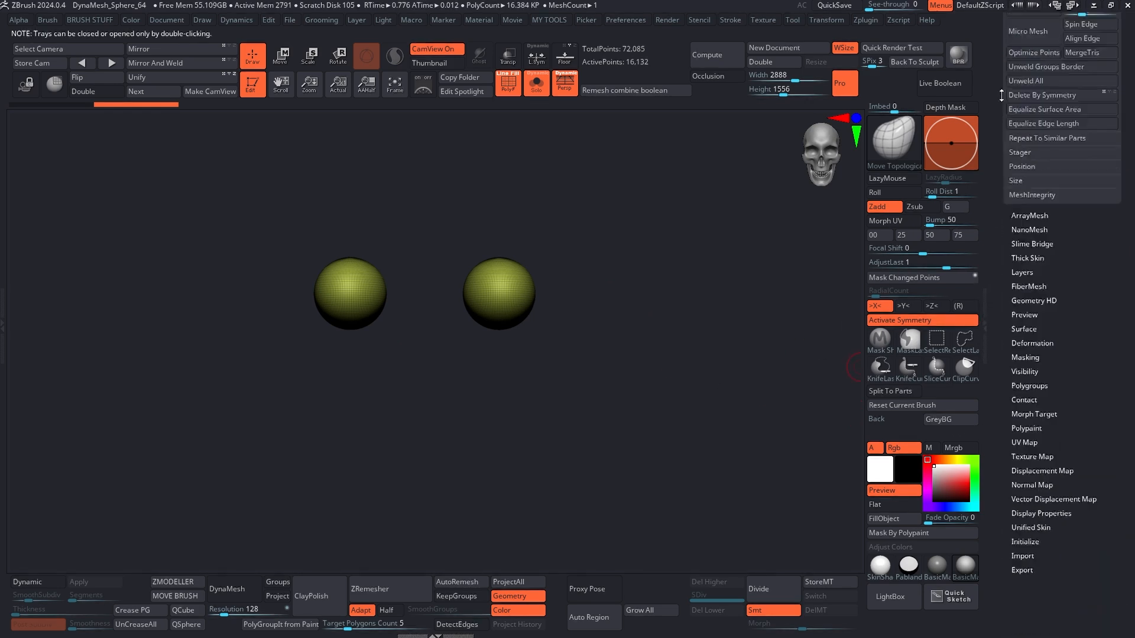
pyautogui.click(1027, 156)
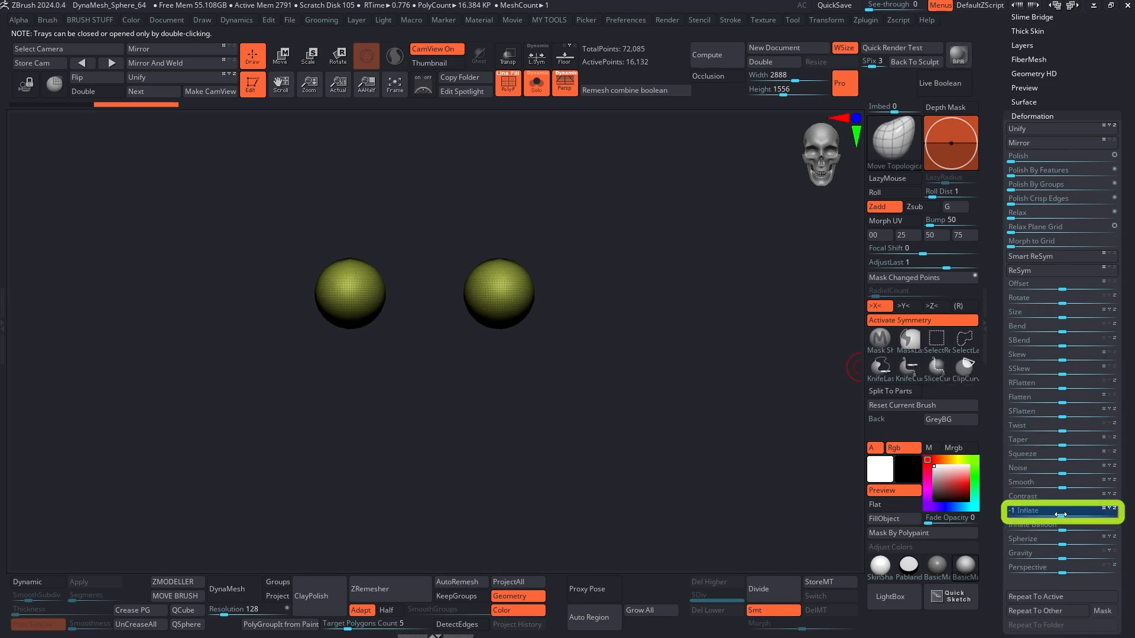
pyautogui.moveTo(1064, 515); pyautogui.dragTo(1065, 514)
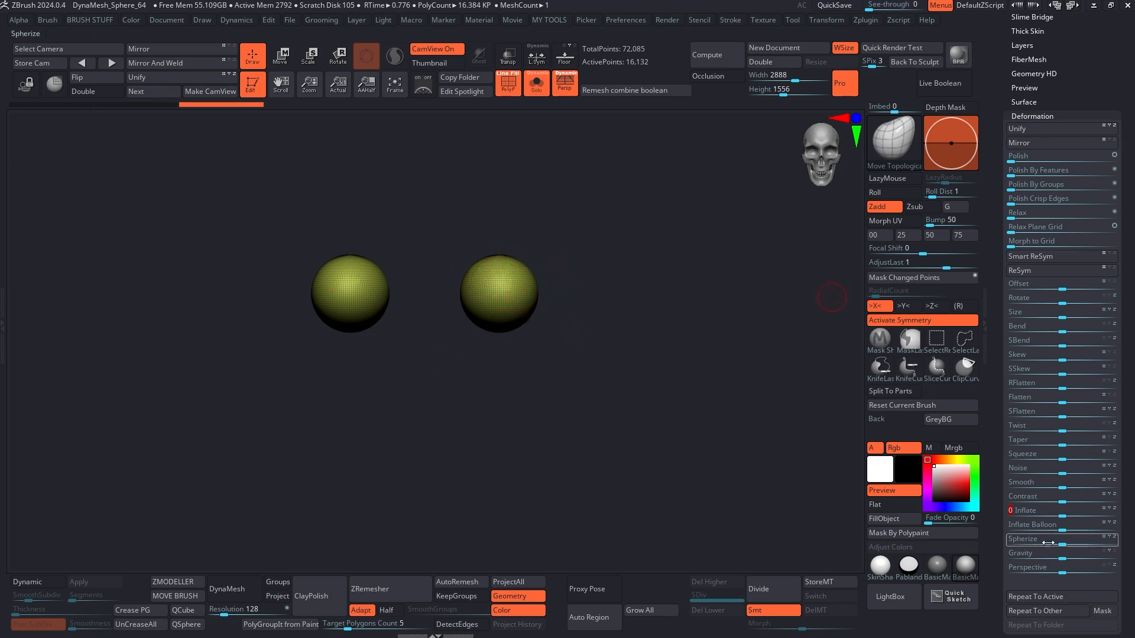
pyautogui.press('space')
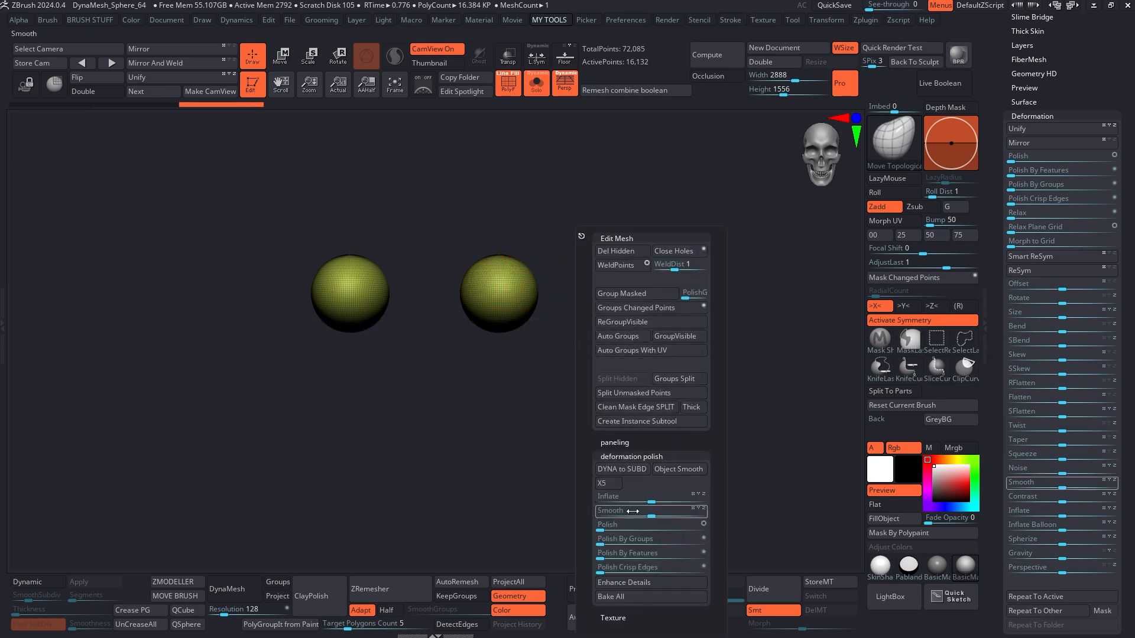
pyautogui.hotkey('alt', 's')
pyautogui.hotkey('alt', 's')
pyautogui.hotkey('alt', 's')
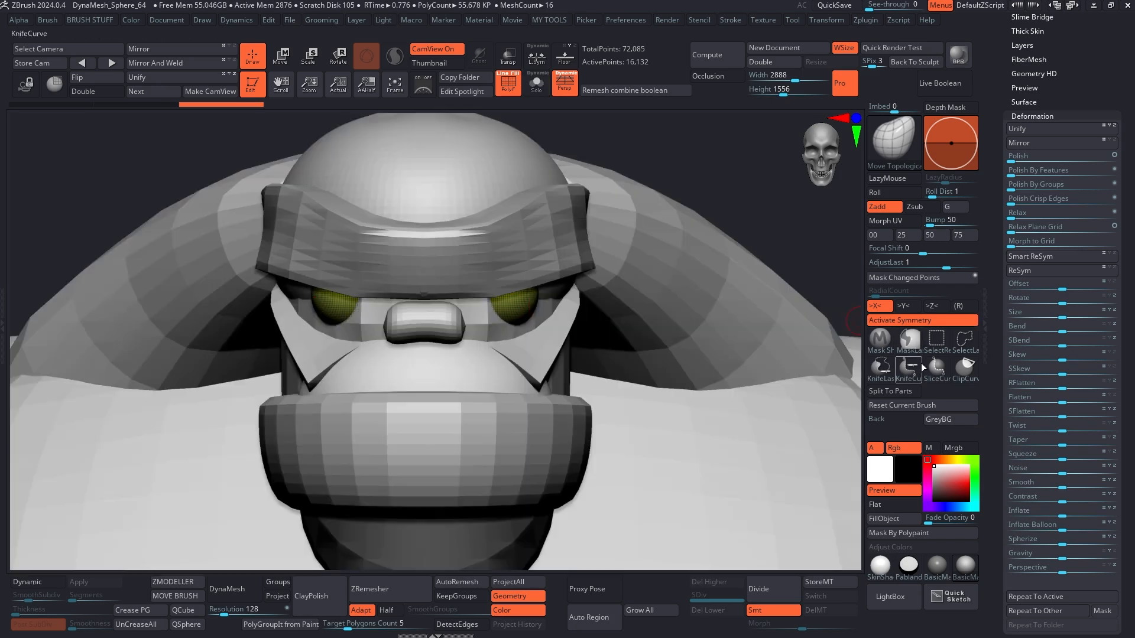
# - Cut away the lower half of the duplicated spheres with a straight Knife cut, leaving upper-eyelid domes
pyautogui.click(931, 375)
pyautogui.click(891, 368)
pyautogui.hotkey('alt', 's')
pyautogui.keyDown('ctrl'); pyautogui.keyDown('shift'); pyautogui.moveTo(608, 291); pyautogui.dragTo(414, 293); pyautogui.keyUp('shift'); pyautogui.keyUp('ctrl')
pyautogui.moveTo(573, 388); pyautogui.dragTo(518, 343)
pyautogui.hotkey('alt', 's')
pyautogui.hotkey('alt', 's')
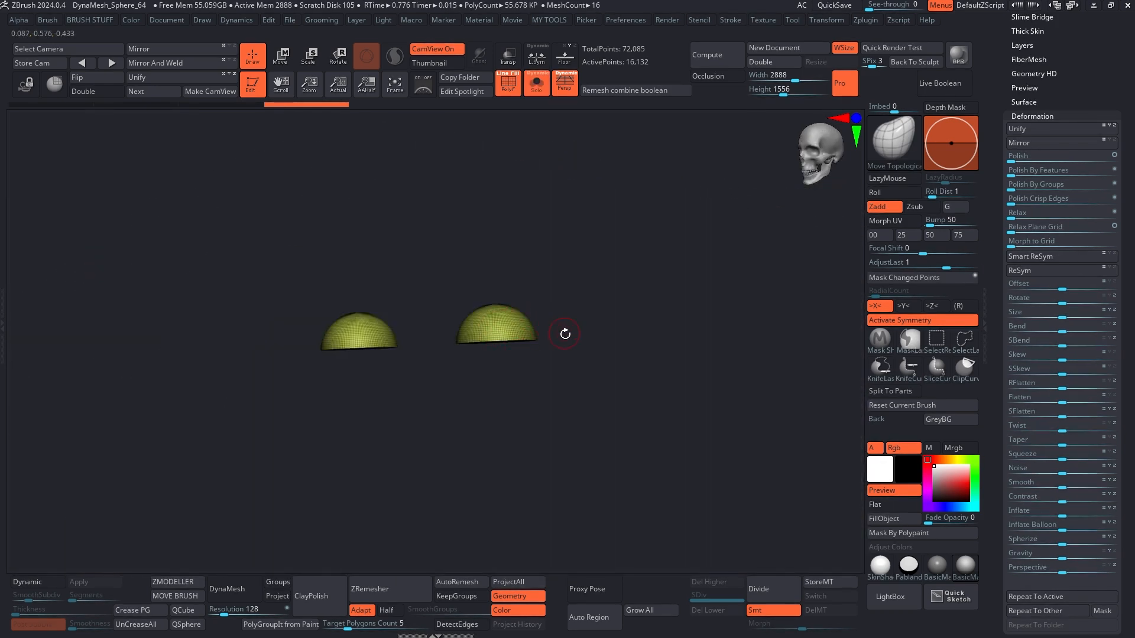
# - Recenter the transform gizmo on the half-spheres and rotate them with local symmetry to fit as upper eyelids
pyautogui.hotkey('alt', 's')
pyautogui.click(294, 59)
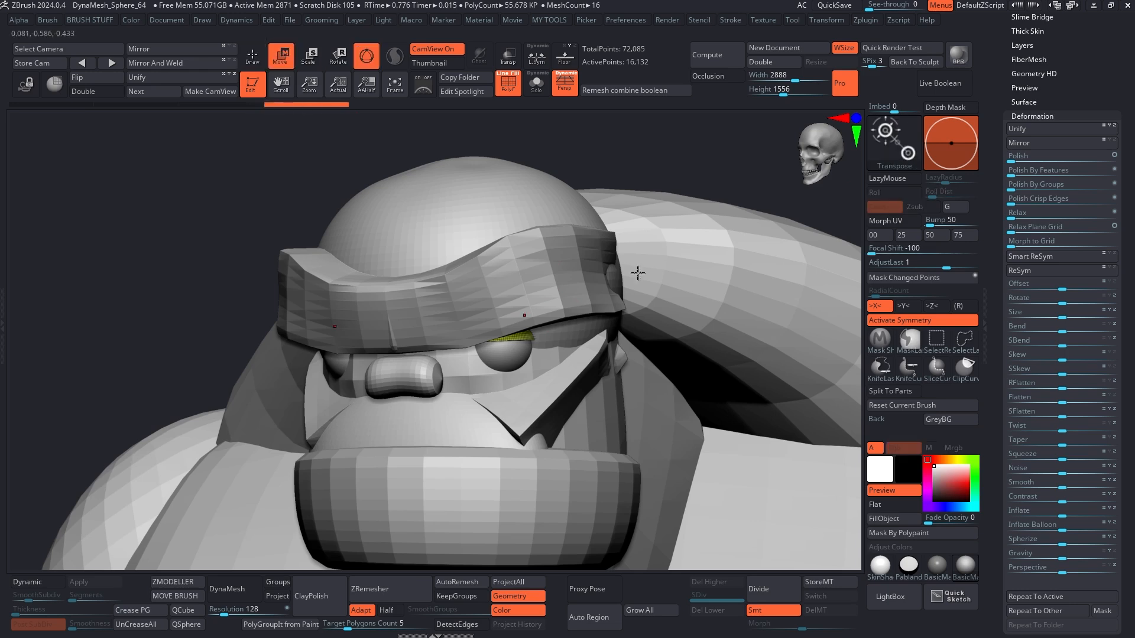
pyautogui.press('f')
pyautogui.click(389, 245)
pyautogui.keyDown('ctrl'); pyautogui.moveTo(394, 187); pyautogui.dragTo(470, 349, button='right'); pyautogui.keyUp('ctrl')
pyautogui.hotkey('alt', 's')
pyautogui.keyDown('alt'); pyautogui.moveTo(283, 235); pyautogui.dragTo(283, 264); pyautogui.keyUp('alt')
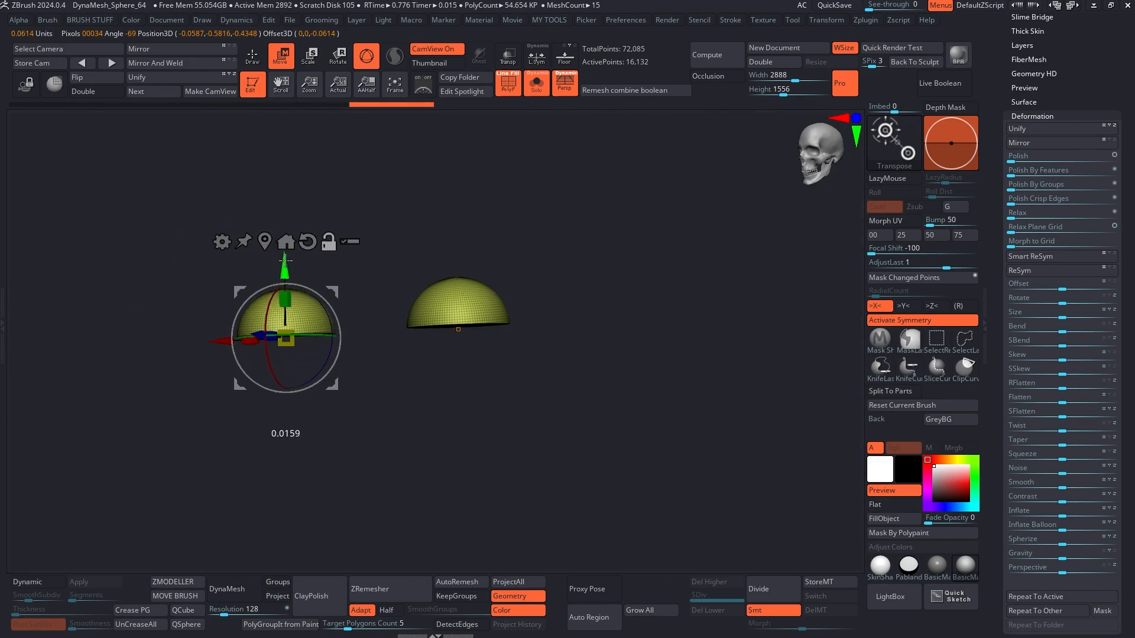
pyautogui.hotkey('alt', 's')
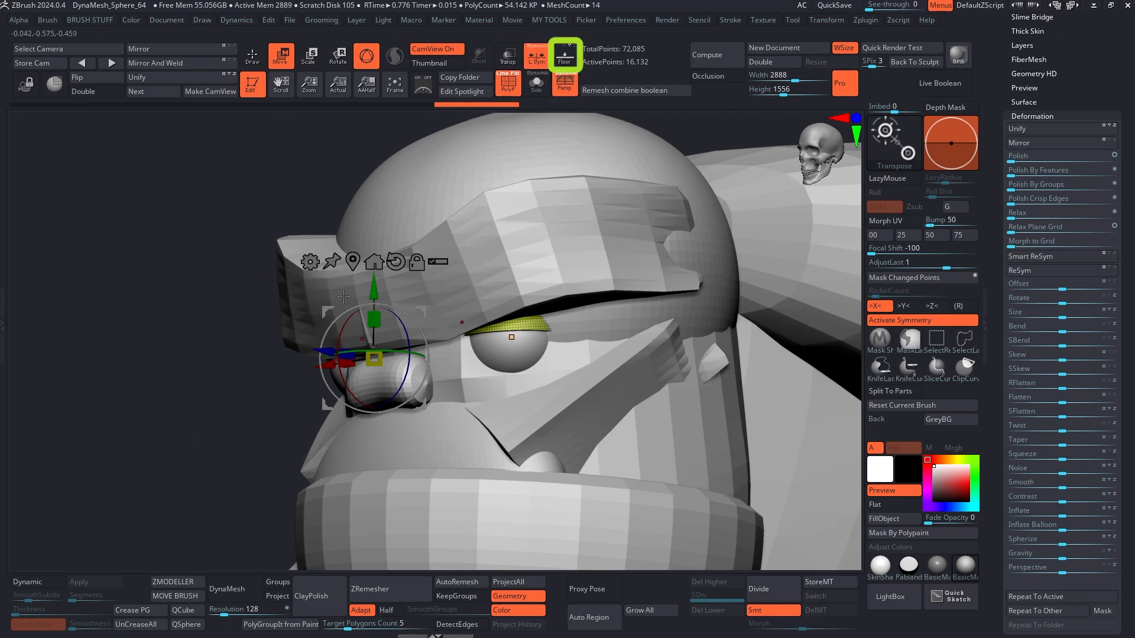
pyautogui.moveTo(409, 340)
pyautogui.mouseDown()
pyautogui.moveTo(407, 327)
pyautogui.moveTo(409, 358)
pyautogui.moveTo(409, 347)
pyautogui.mouseUp()
pyautogui.moveTo(391, 290); pyautogui.dragTo(443, 294, button='right')
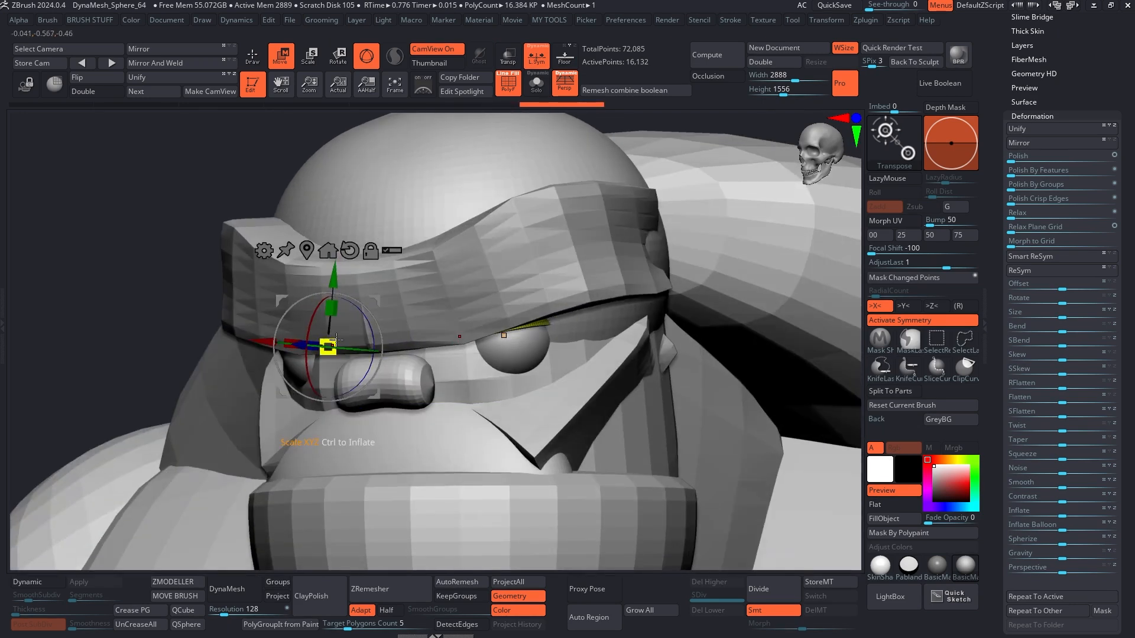
# - Inflate the upper eyelids slightly so they sit just outside the eyeballs
pyautogui.press('space')
pyautogui.moveTo(611, 497); pyautogui.dragTo(612, 497)
pyautogui.moveTo(387, 324); pyautogui.dragTo(425, 328, button='right')
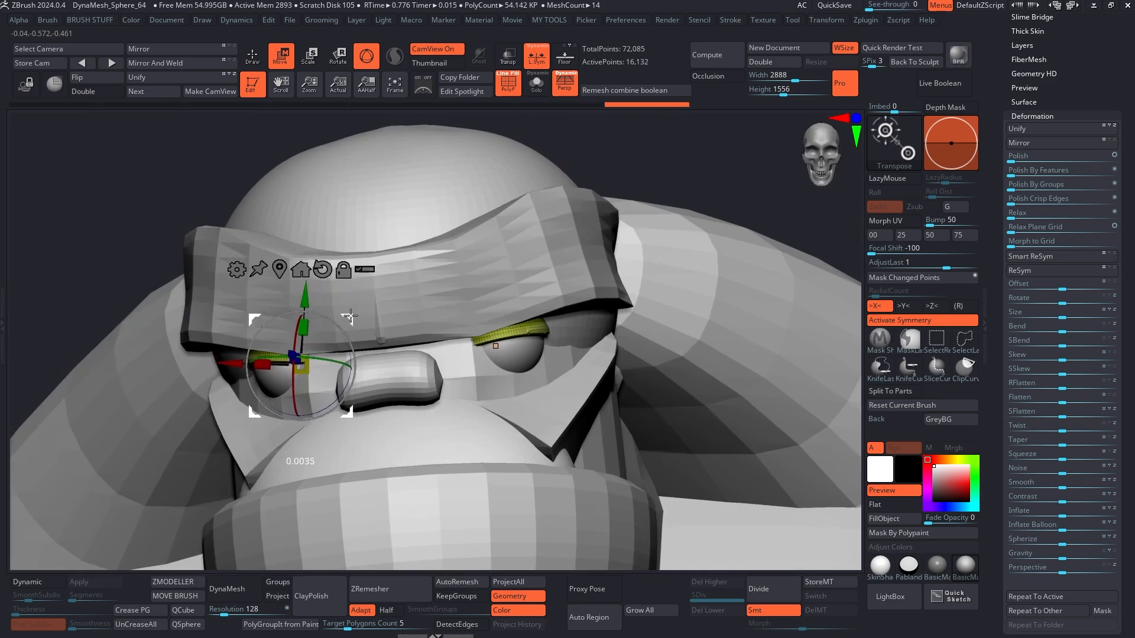
# - Duplicate the upper-eyelid subtool and flip the copy below the eyeballs to form the lower eyelids
pyautogui.press('q')
pyautogui.scroll(8, 1021, 288)
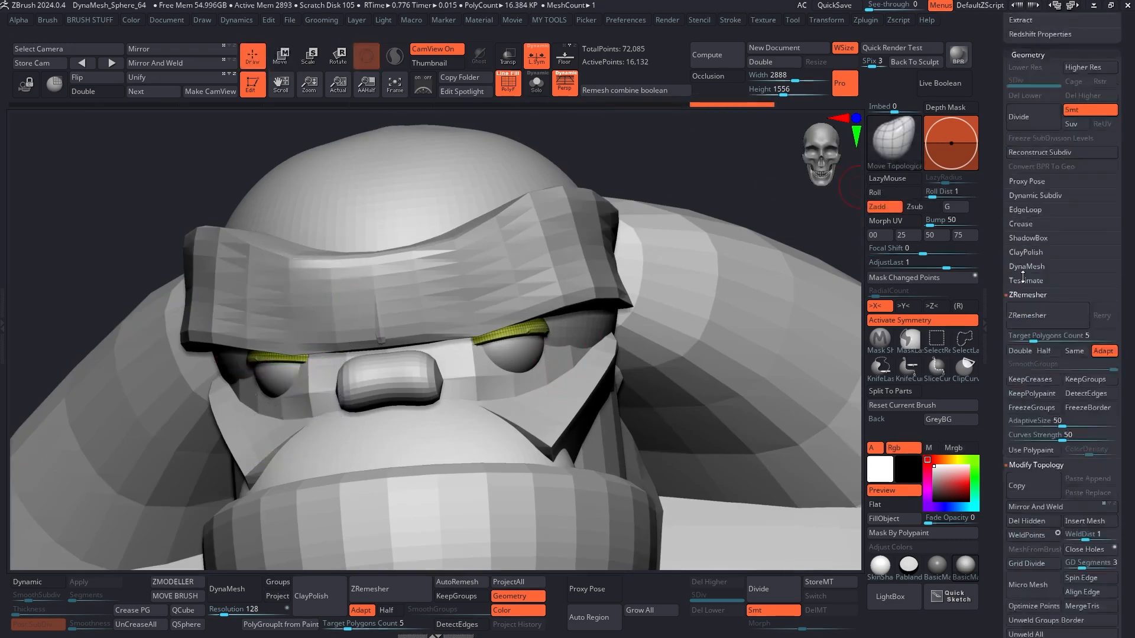
pyautogui.scroll(10, 1016, 277)
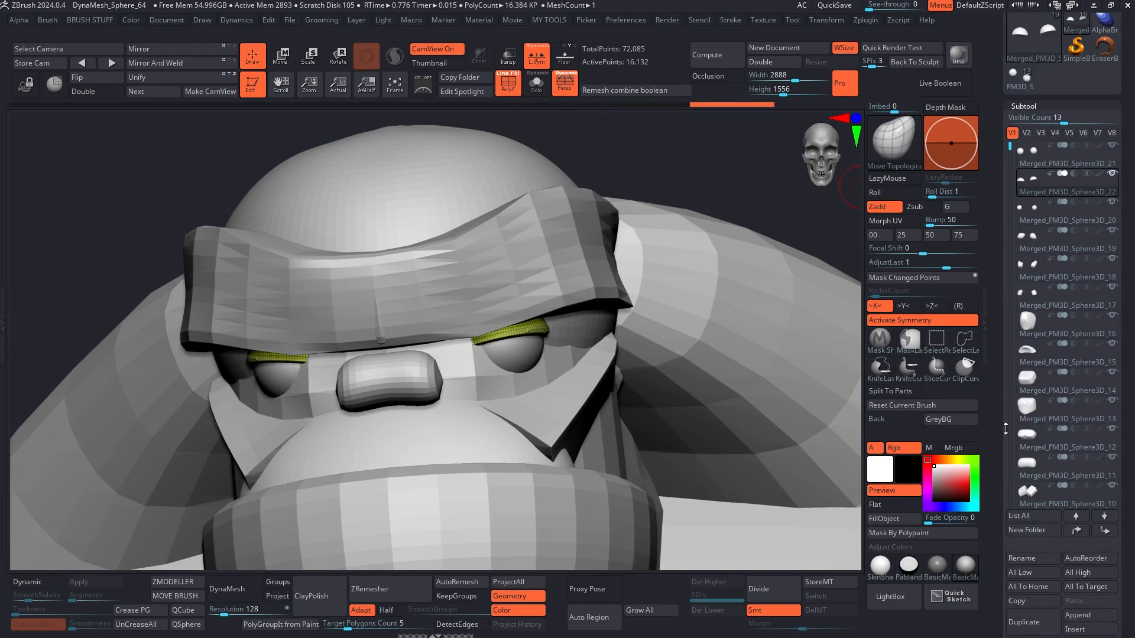
pyautogui.click(1054, 563)
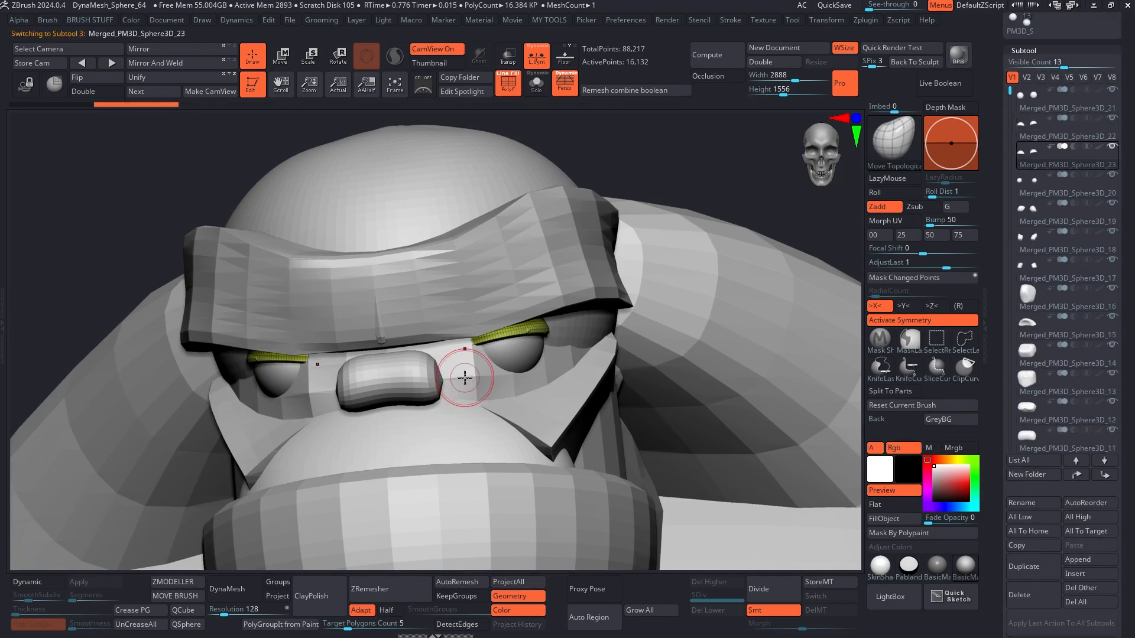
pyautogui.press('w')
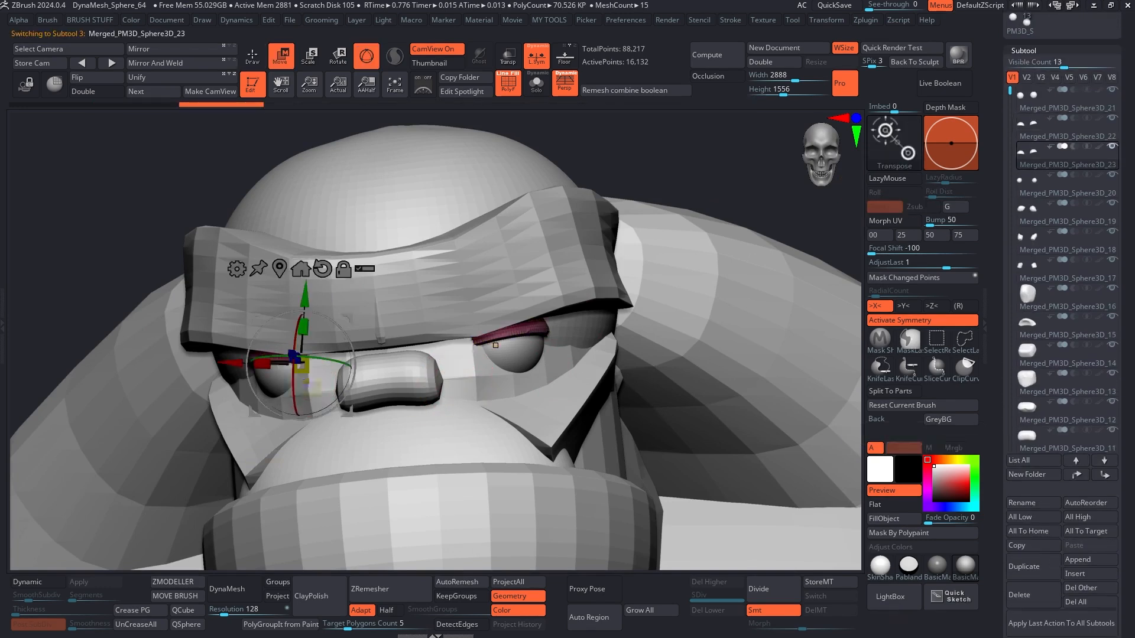
pyautogui.moveTo(290, 391); pyautogui.dragTo(313, 314)
# - Isolate the lower eyelids in Solo and smooth out their jagged rims with the Smooth deformation
pyautogui.press('q')
pyautogui.hotkey('alt', 's')
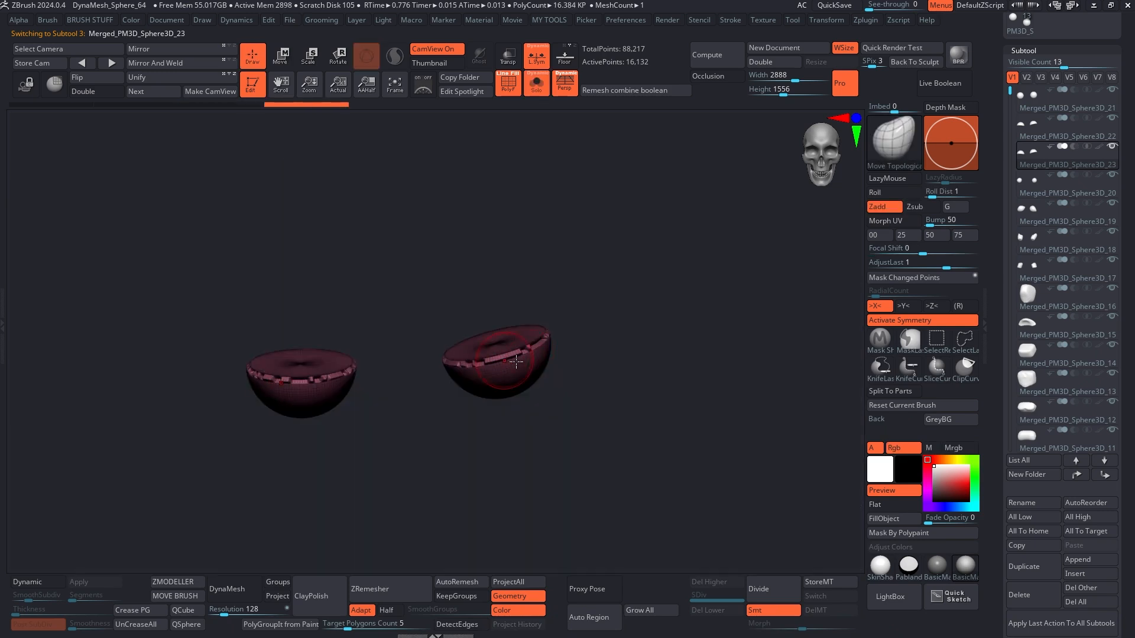
pyautogui.press('space')
pyautogui.moveTo(591, 511); pyautogui.dragTo(634, 520)
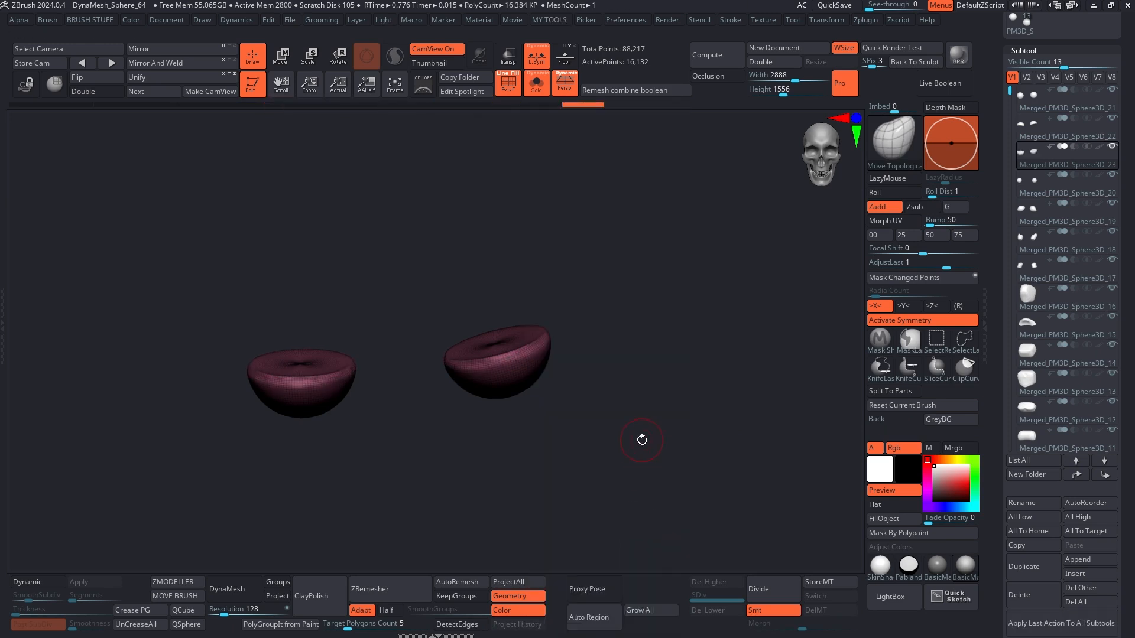
# - Rotate and adjust the lower eyelids with the gizmo so they wrap under the eyeballs
pyautogui.hotkey('ctrl', 'shift', 'alt', 's')
pyautogui.press('w')
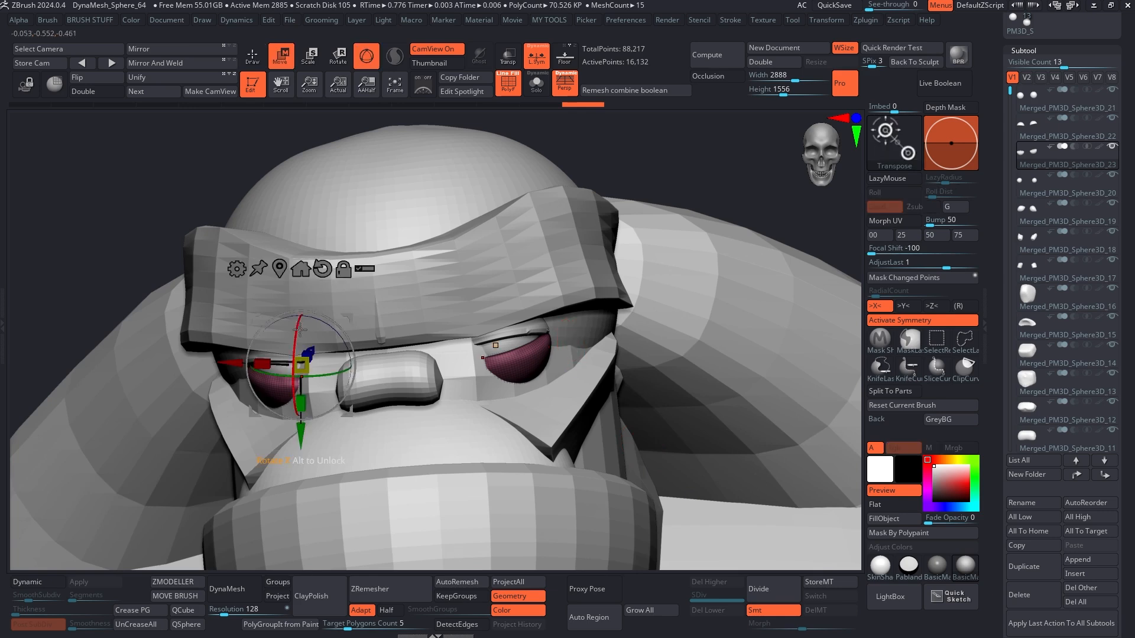
pyautogui.moveTo(301, 328); pyautogui.dragTo(360, 323)
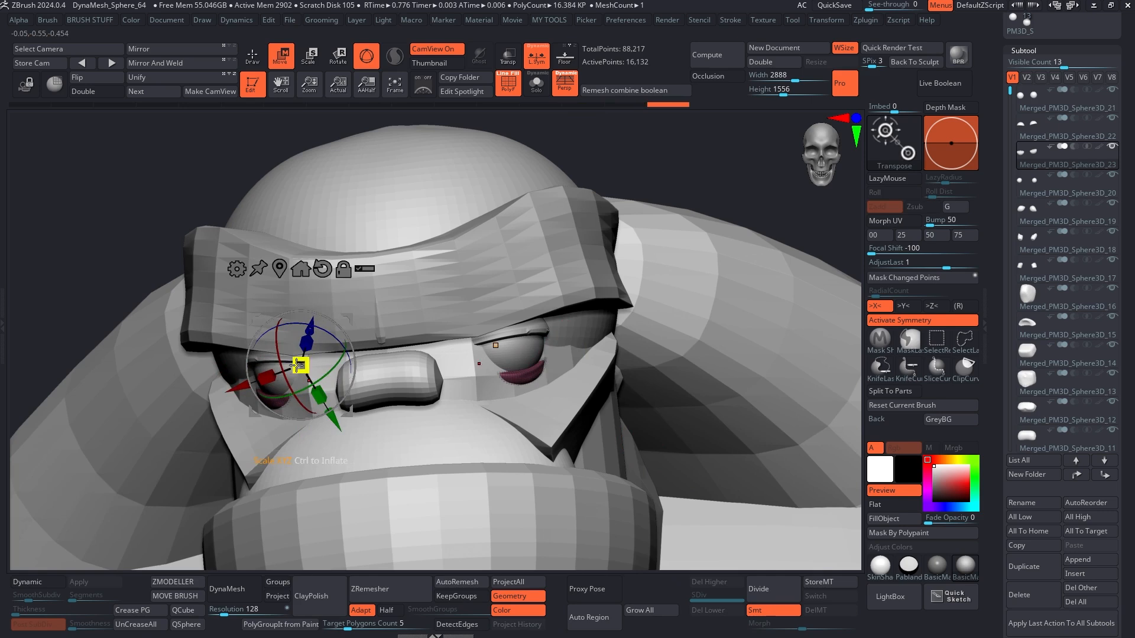
pyautogui.moveTo(255, 319); pyautogui.dragTo(241, 312)
pyautogui.click(533, 339)
pyautogui.moveTo(597, 307); pyautogui.dragTo(559, 303, button='right')
pyautogui.moveTo(567, 286); pyautogui.dragTo(552, 285)
# - Hide the polyframe, select the upper-eyelid subtool, and reshape and smooth the lids with the Move Topological brush
pyautogui.press('q')
pyautogui.hotkey('shift', 'f')
pyautogui.moveTo(567, 375); pyautogui.dragTo(612, 381, button='right')
pyautogui.press('space')
pyautogui.moveTo(494, 360); pyautogui.dragTo(486, 360)
pyautogui.keyDown('alt'); pyautogui.click(499, 342); pyautogui.keyUp('alt')
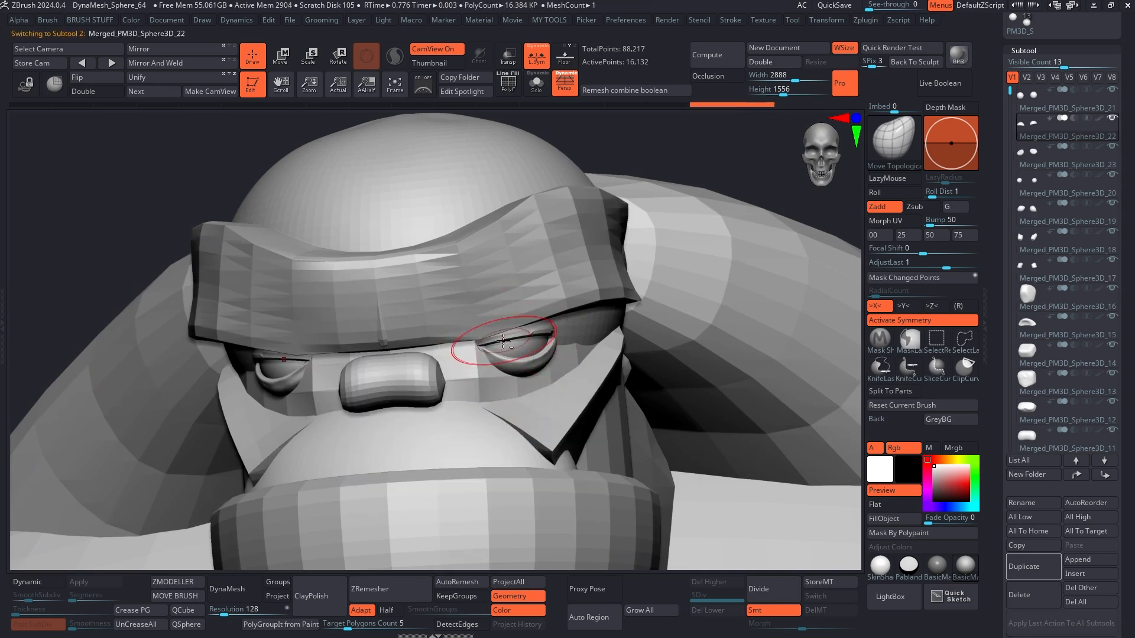
pyautogui.moveTo(529, 329); pyautogui.dragTo(550, 329, button='right')
pyautogui.keyDown('shift'); pyautogui.moveTo(541, 332); pyautogui.dragTo(516, 336); pyautogui.keyUp('shift')
pyautogui.moveTo(571, 333)
pyautogui.keyDown('ctrl'); pyautogui.mouseDown(button='right')
pyautogui.moveTo(519, 289)
pyautogui.moveTo(543, 332)
pyautogui.mouseUp(button='right'); pyautogui.keyUp('ctrl')
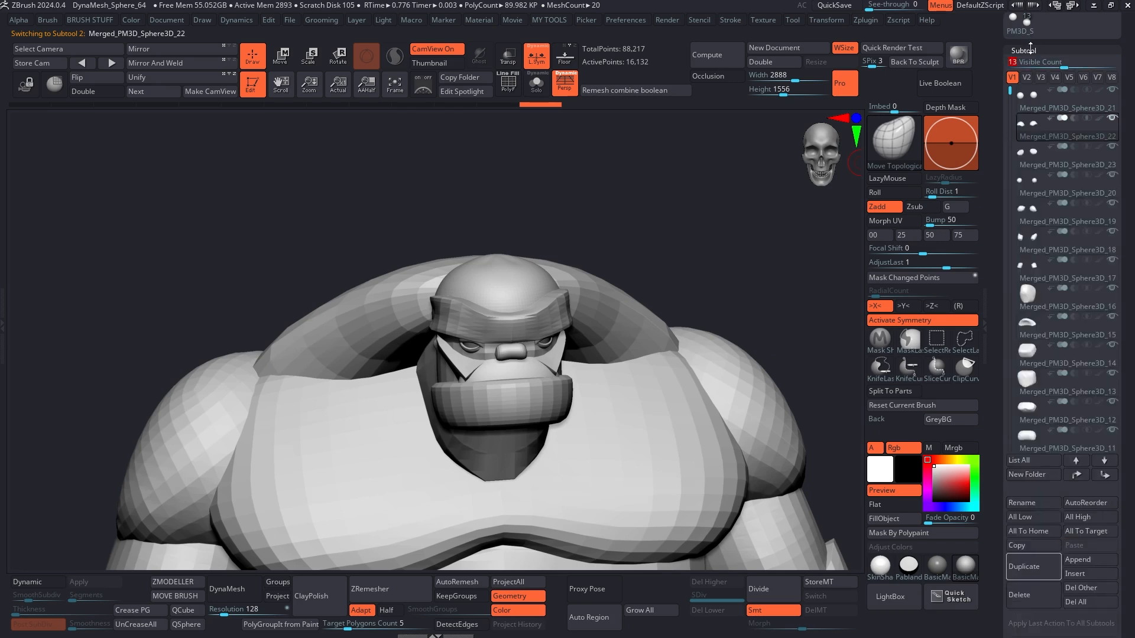
# - Switch back to the refined PM3D_Sphere3D_3 tool and view the figure's upper body
pyautogui.moveTo(1031, 47); pyautogui.dragTo(1012, 172)
pyautogui.click(1026, 216)
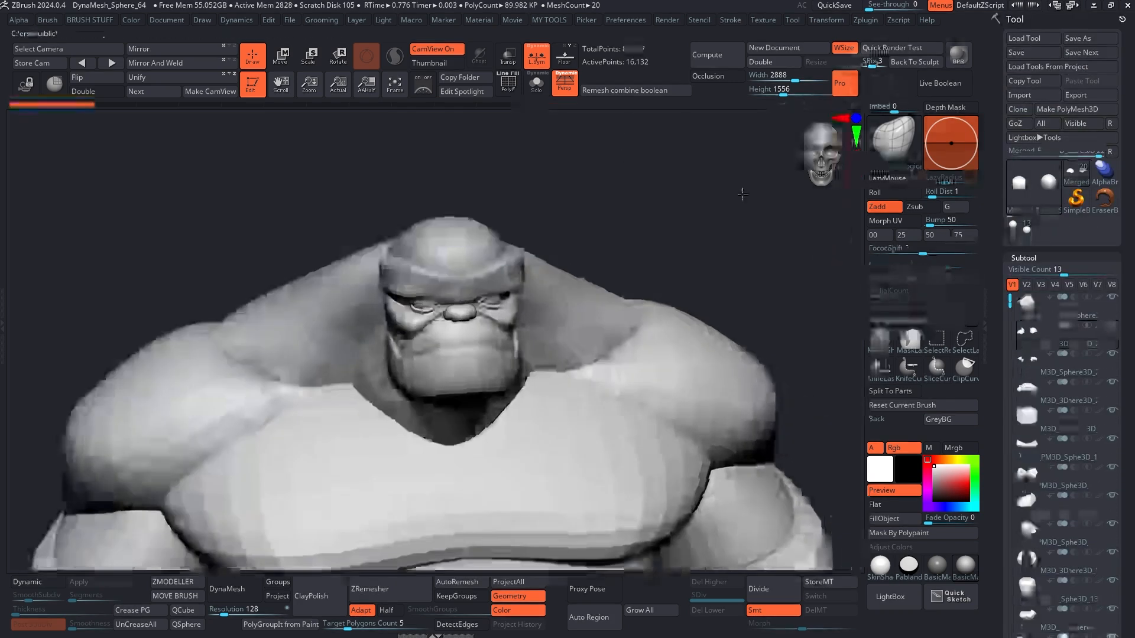
pyautogui.keyDown('ctrl'); pyautogui.moveTo(611, 219); pyautogui.dragTo(602, 189, button='right'); pyautogui.keyUp('ctrl')
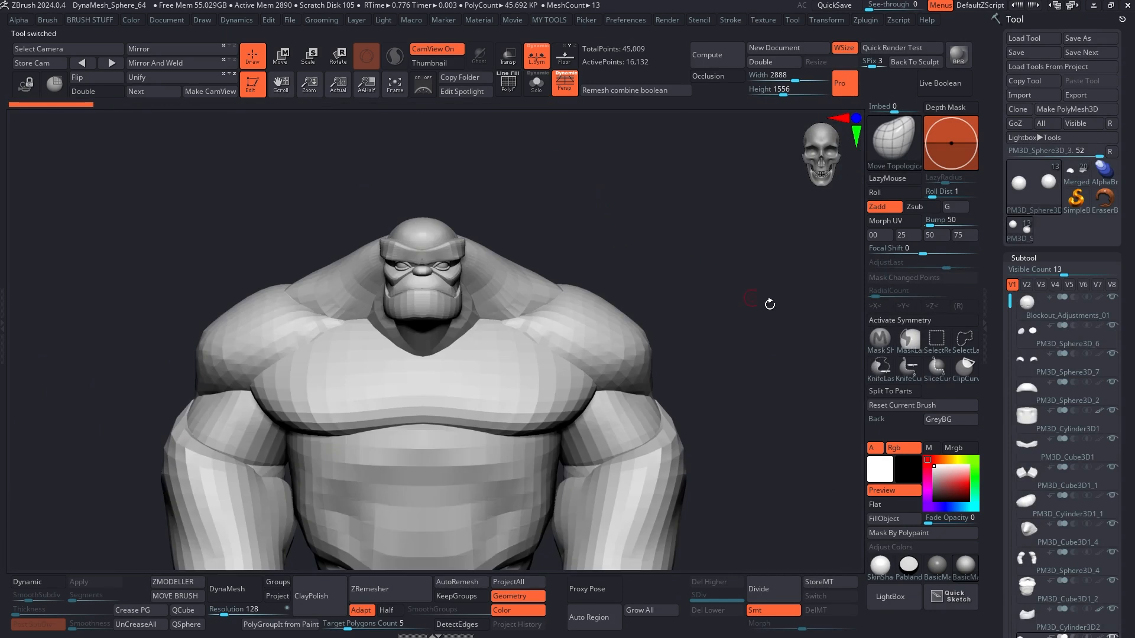
# - Merge the head subtools from Blockout_Adjustments_01 down through PM3D_Cube3D1_1 into one, and keep the merged head selected
pyautogui.click(1039, 316)
pyautogui.moveTo(1000, 320); pyautogui.dragTo(997, 202)
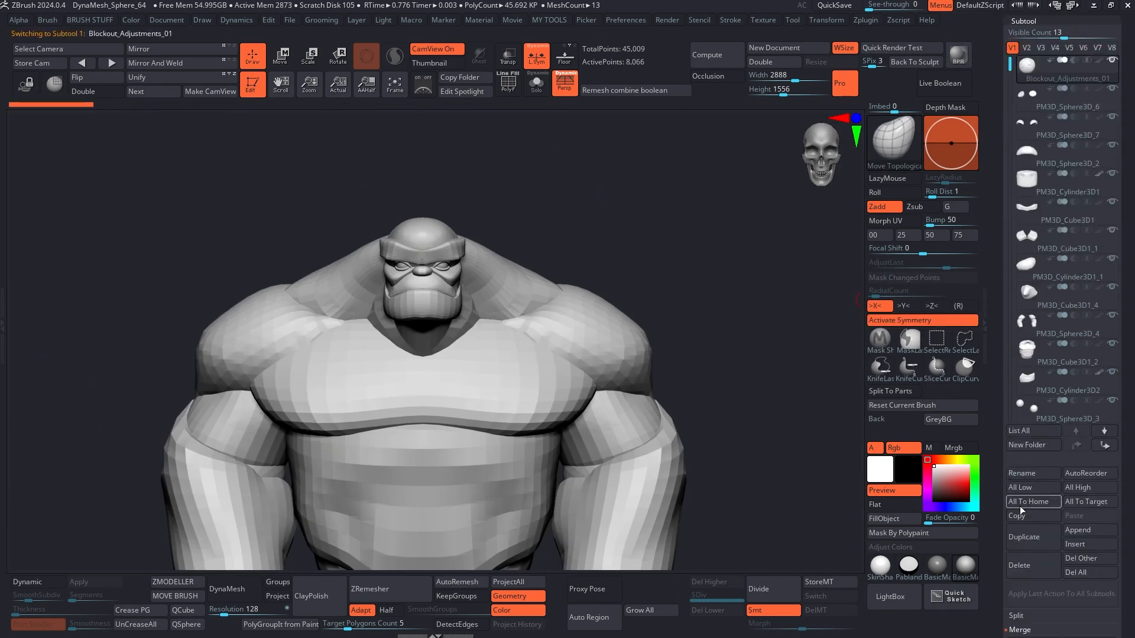
pyautogui.moveTo(1003, 597); pyautogui.dragTo(1003, 547)
pyautogui.click(1028, 593)
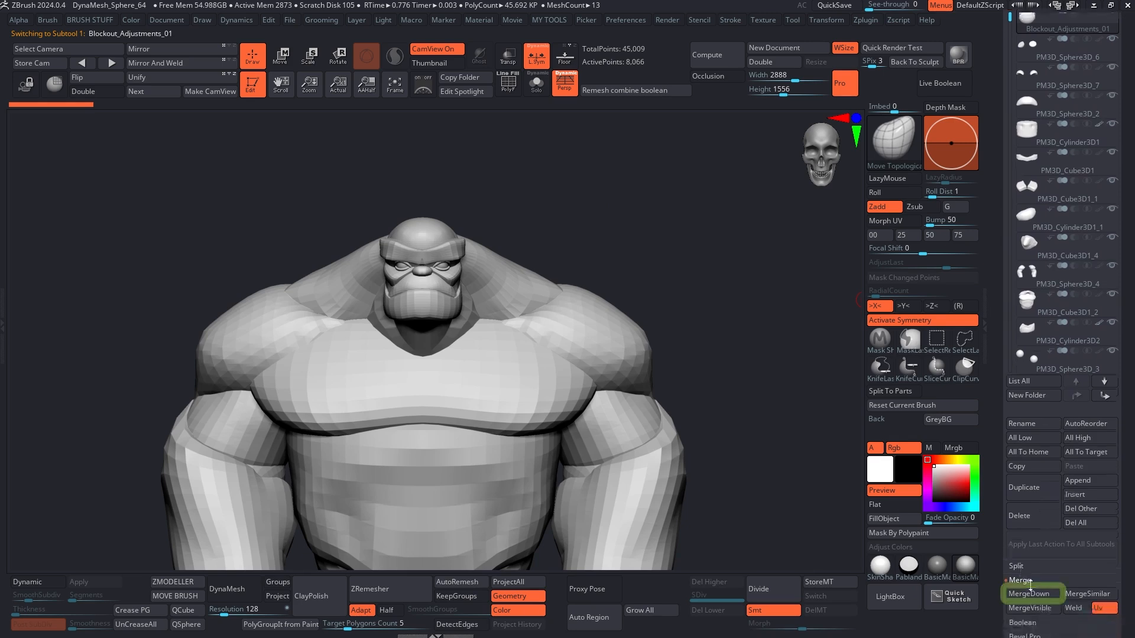
pyautogui.click(1029, 593)
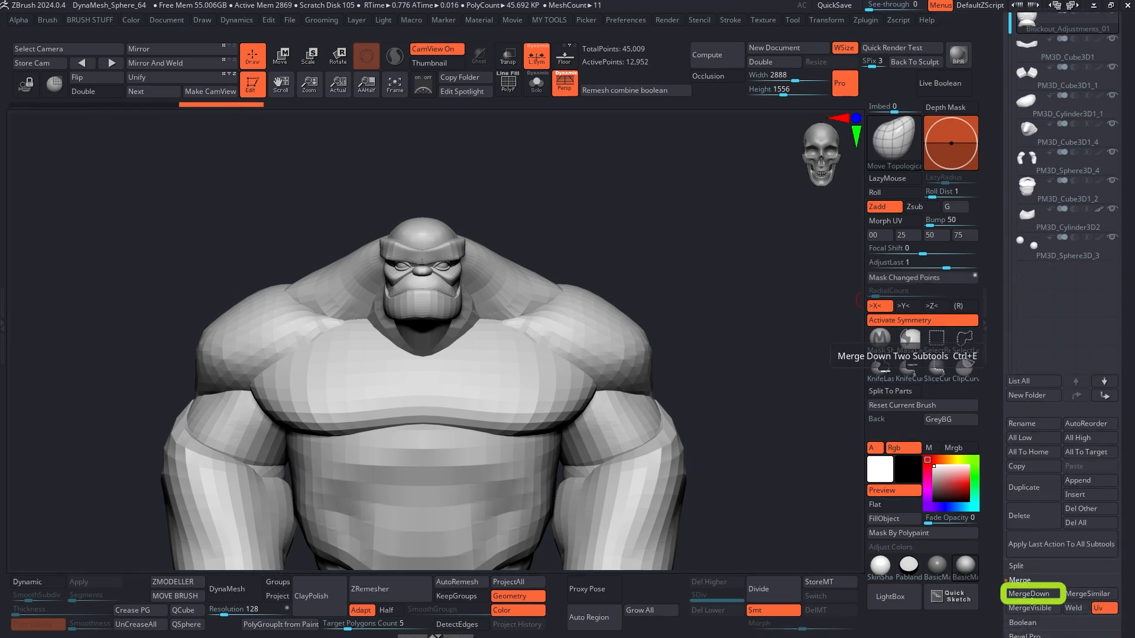
pyautogui.click(1028, 593)
pyautogui.click(1030, 595)
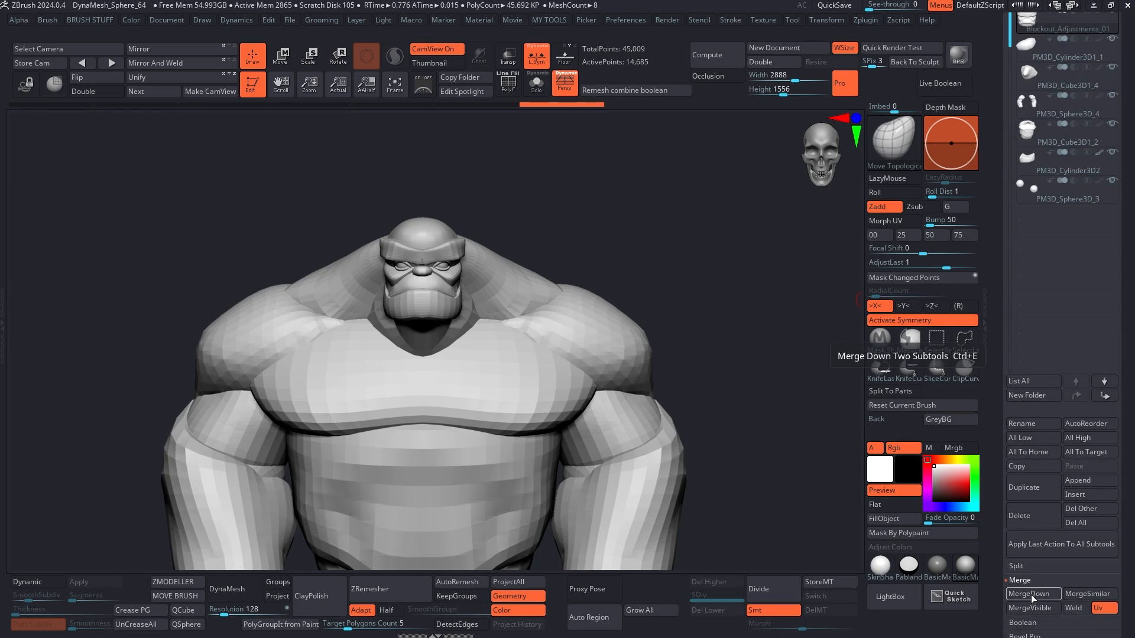
pyautogui.click(1040, 59)
pyautogui.click(1041, 59)
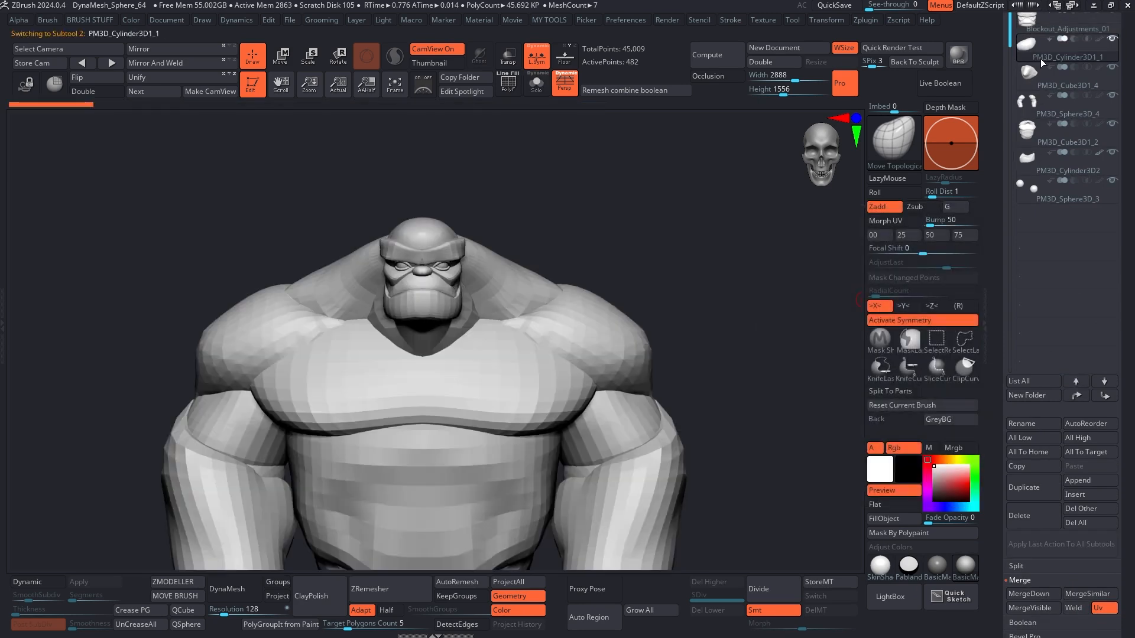
pyautogui.click(1051, 29)
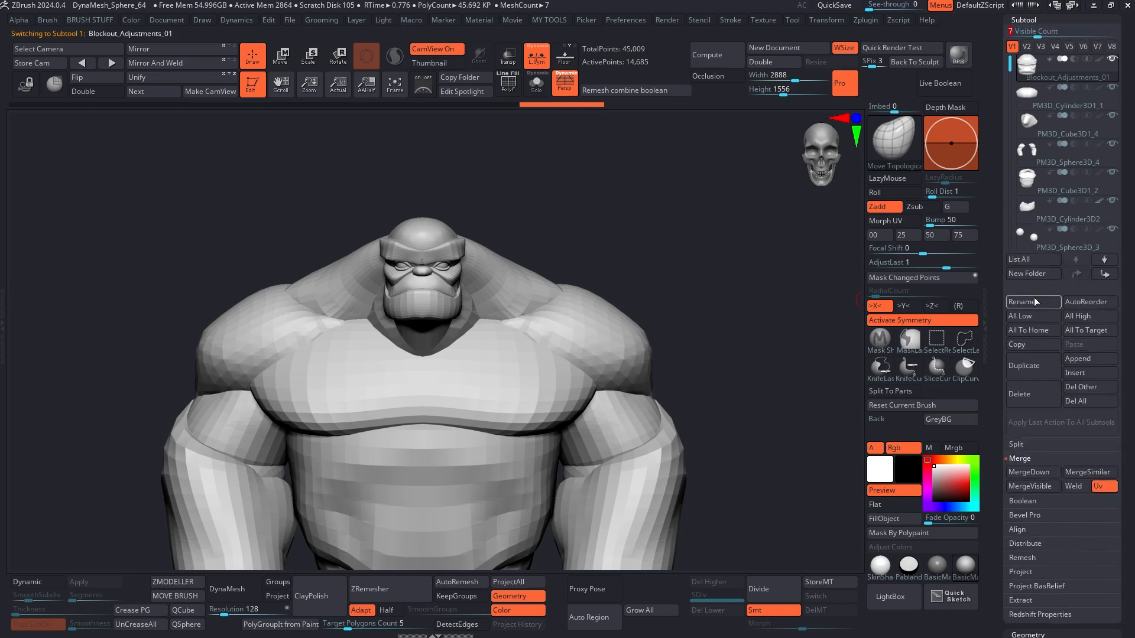
# - Merge the Blockout_Adjustments_01 head subtool down with PM3D_Cylinder3D1_1 and PM3D_Cube3D1_4
pyautogui.click(1026, 473)
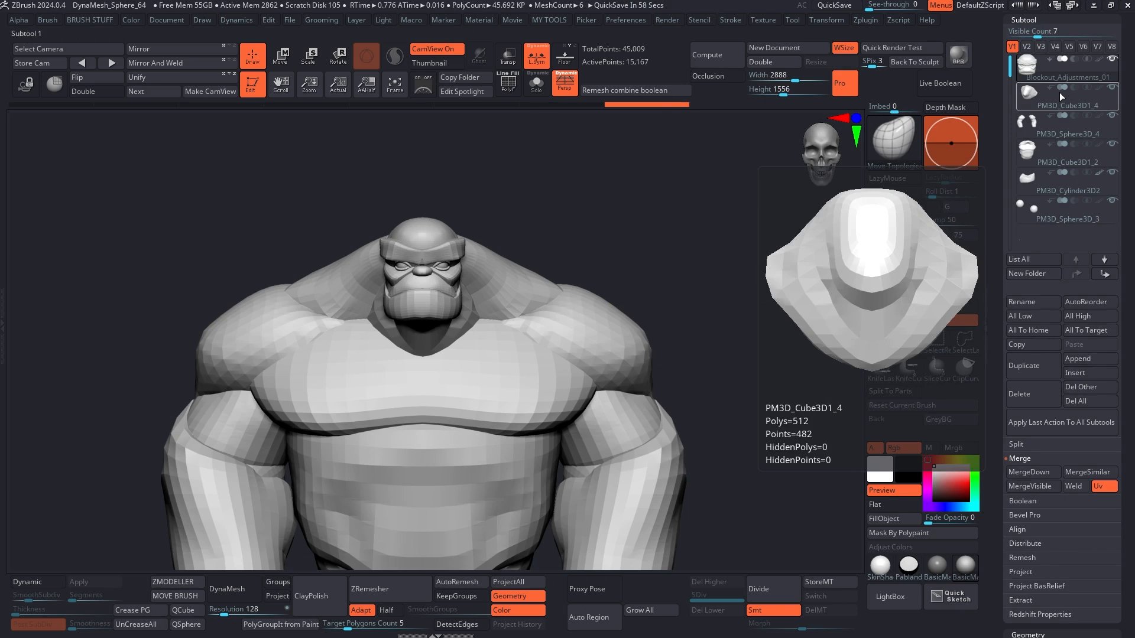
pyautogui.click(1039, 477)
pyautogui.scroll(1, 1051, 105)
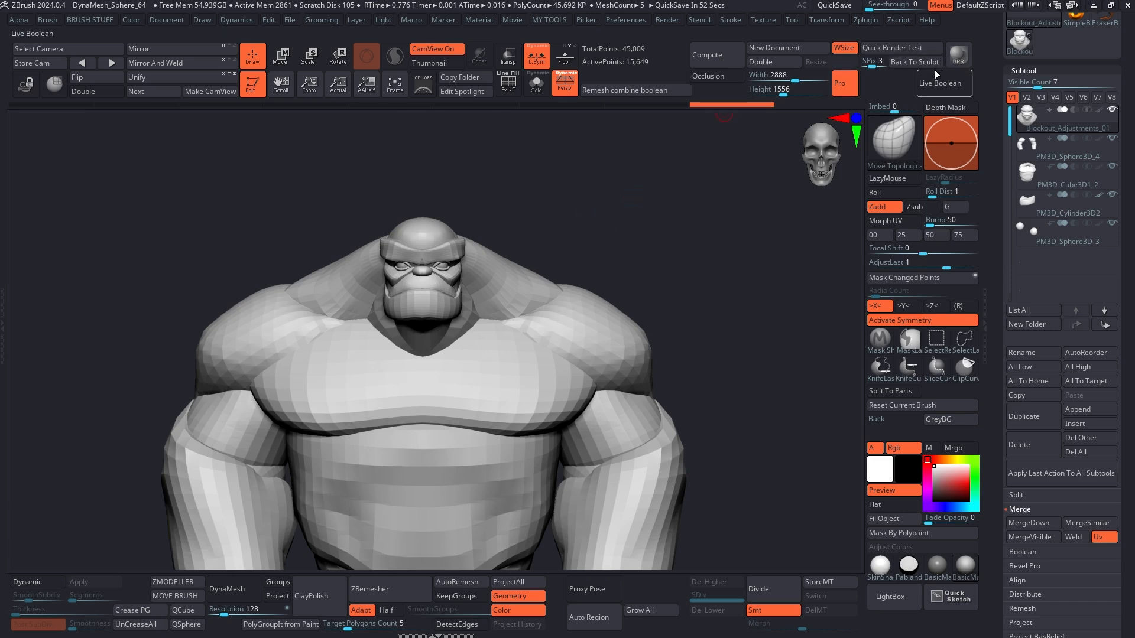
pyautogui.moveTo(1015, 63); pyautogui.dragTo(1016, 115)
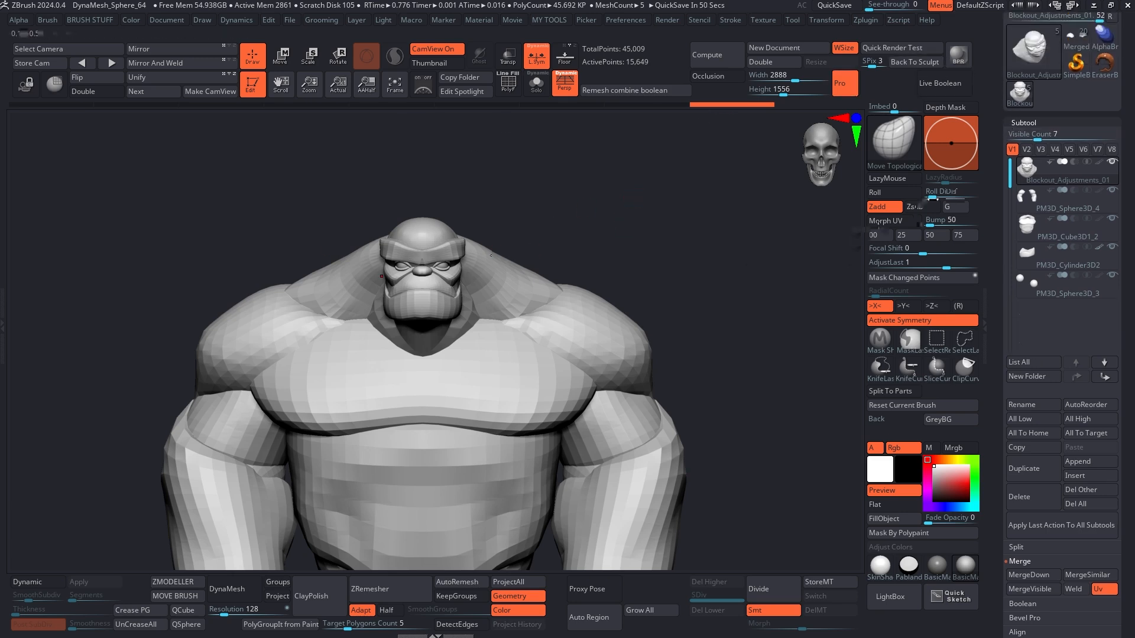
# - Isolate the merged head, chest, back and arm subtools one after another to check which body parts each group contains
pyautogui.hotkey('alt', 'shift', 's')
pyautogui.moveTo(717, 213); pyautogui.dragTo(616, 230)
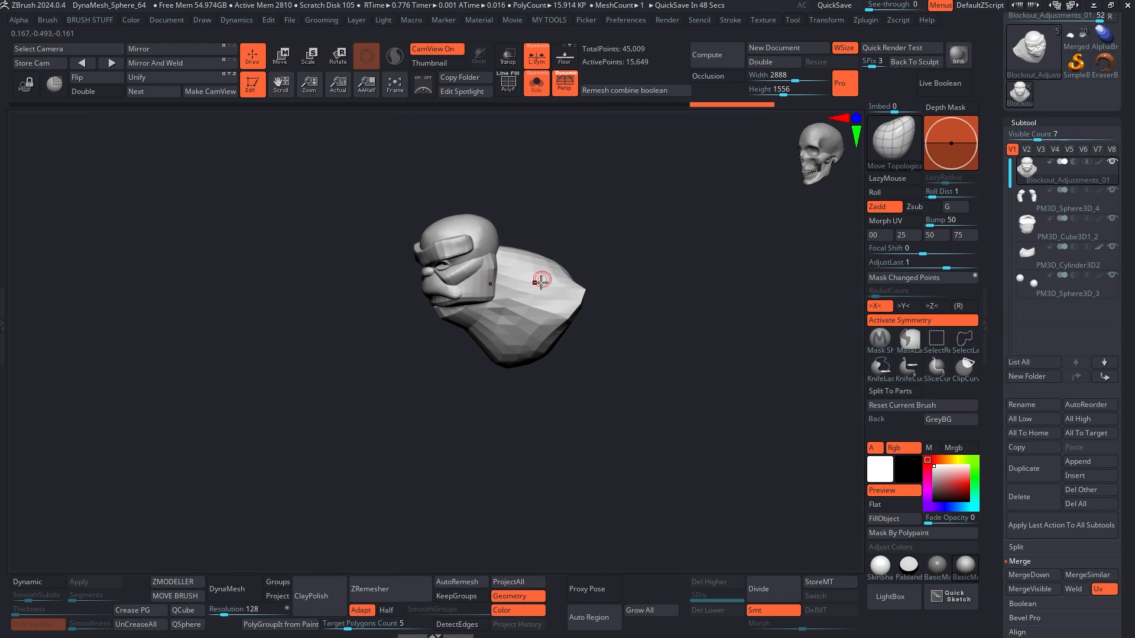
pyautogui.hotkey('alt', 'shift', 's')
pyautogui.keyDown('alt'); pyautogui.click(487, 309); pyautogui.keyUp('alt')
pyautogui.hotkey('alt', 'shift', 's')
pyautogui.hotkey('alt', 'shift', 's')
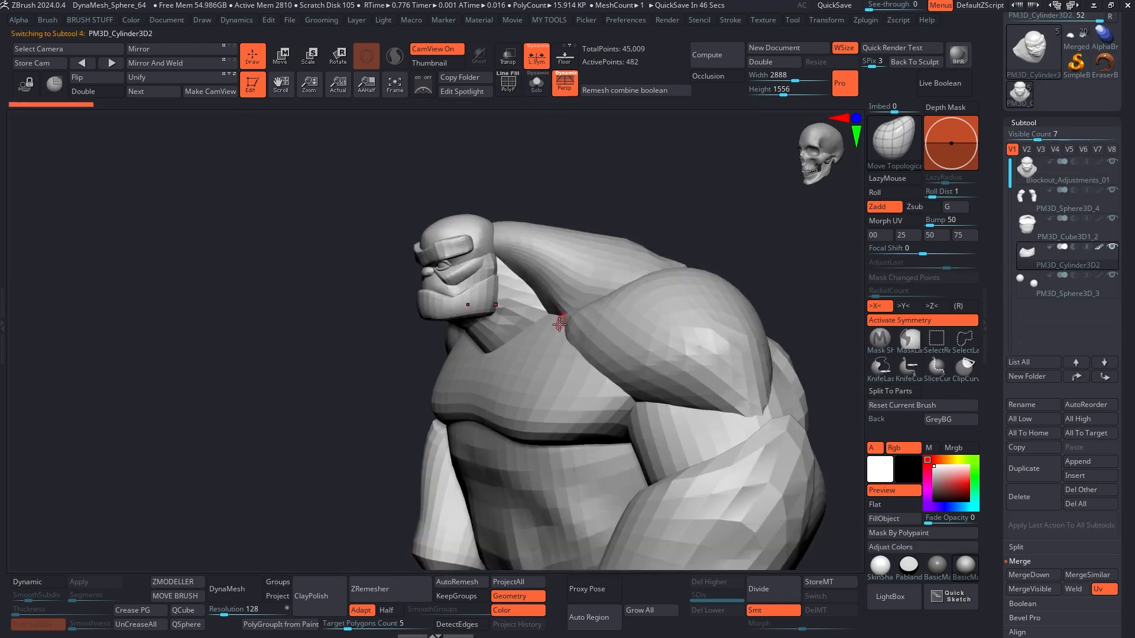
pyautogui.keyDown('alt'); pyautogui.click(552, 253); pyautogui.keyUp('alt')
pyautogui.hotkey('alt', 'shift', 's')
pyautogui.hotkey('alt', 'shift', 's')
pyautogui.keyDown('alt'); pyautogui.click(682, 344); pyautogui.keyUp('alt')
pyautogui.hotkey('alt', 'shift', 's')
pyautogui.hotkey('alt', 'shift', 's')
pyautogui.keyDown('alt'); pyautogui.moveTo(646, 175); pyautogui.dragTo(580, 183); pyautogui.keyUp('alt')
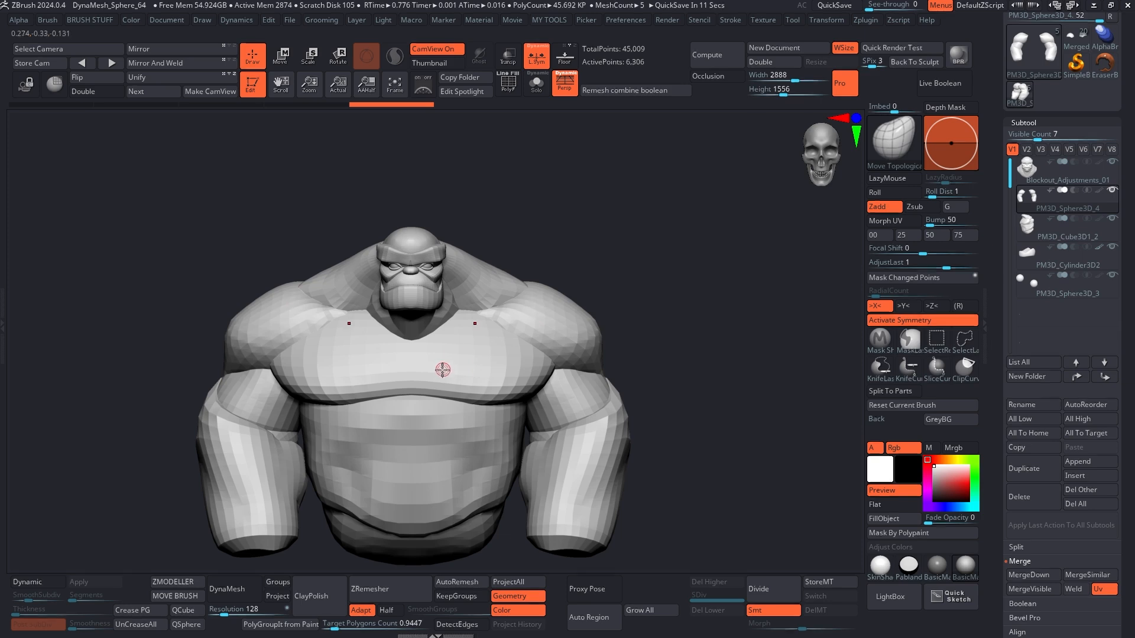
# - Examine the arms subtool alone with its polyframe shown, and inspect how the shoulder meets the chest and neck on the full figure
pyautogui.moveTo(597, 270); pyautogui.dragTo(580, 273)
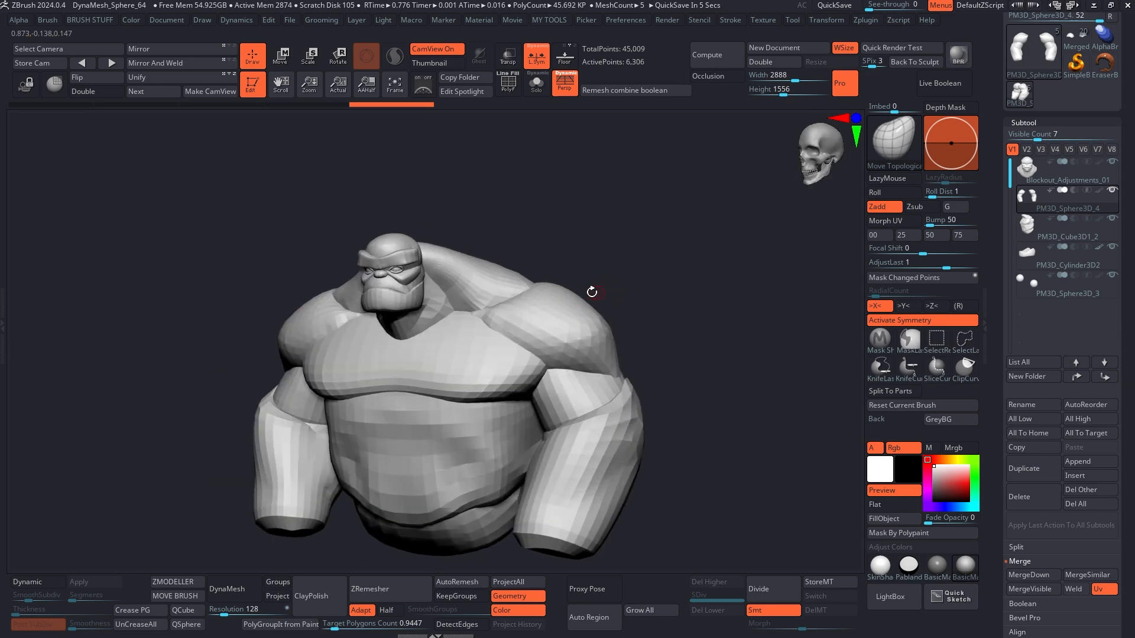
pyautogui.hotkey('alt', 's')
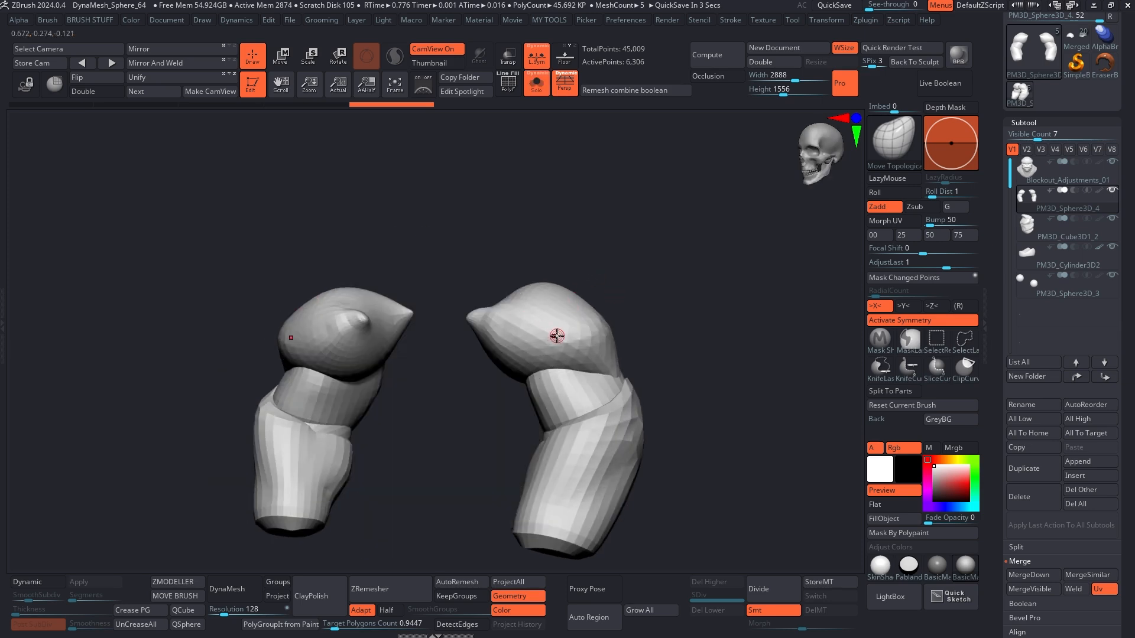
pyautogui.hotkey('shift', 'f')
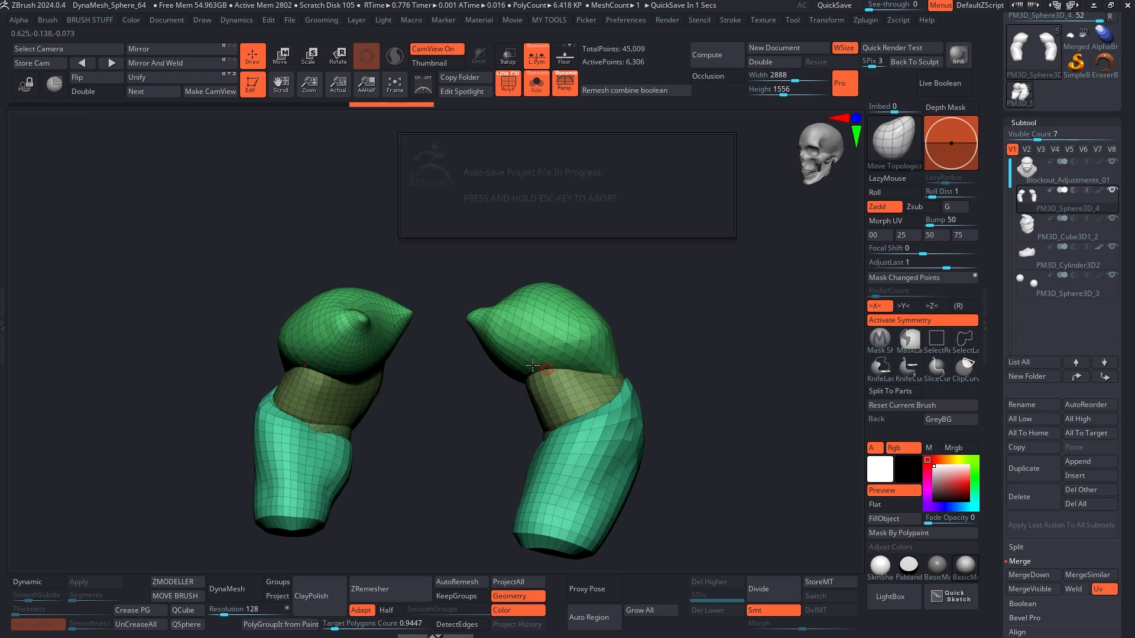
pyautogui.hotkey('alt', 's')
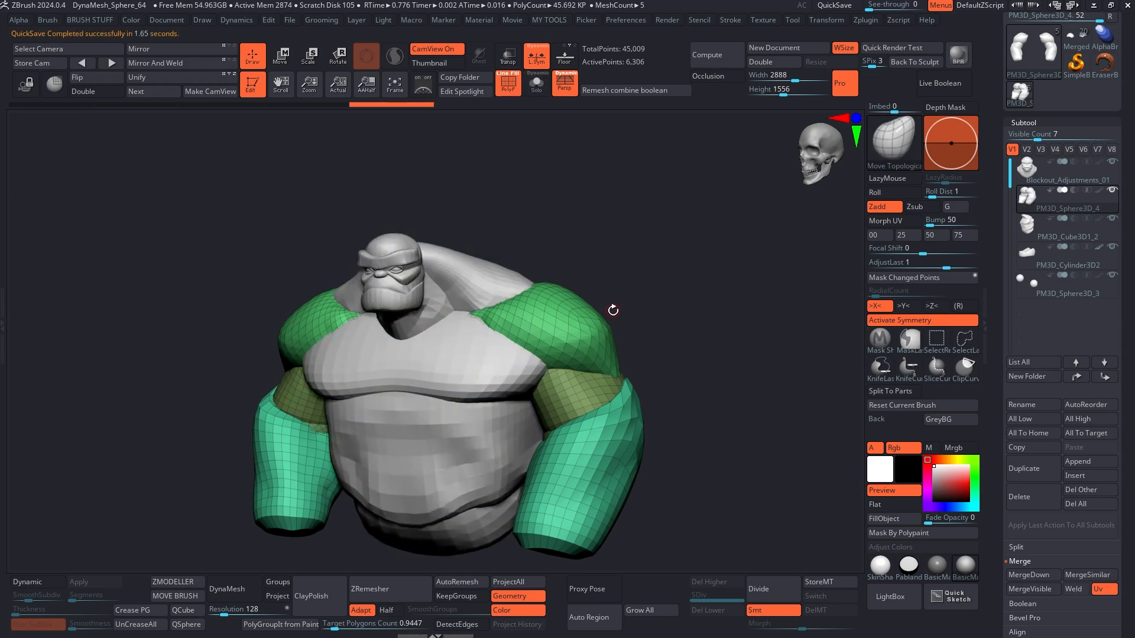
pyautogui.moveTo(453, 237); pyautogui.dragTo(576, 308)
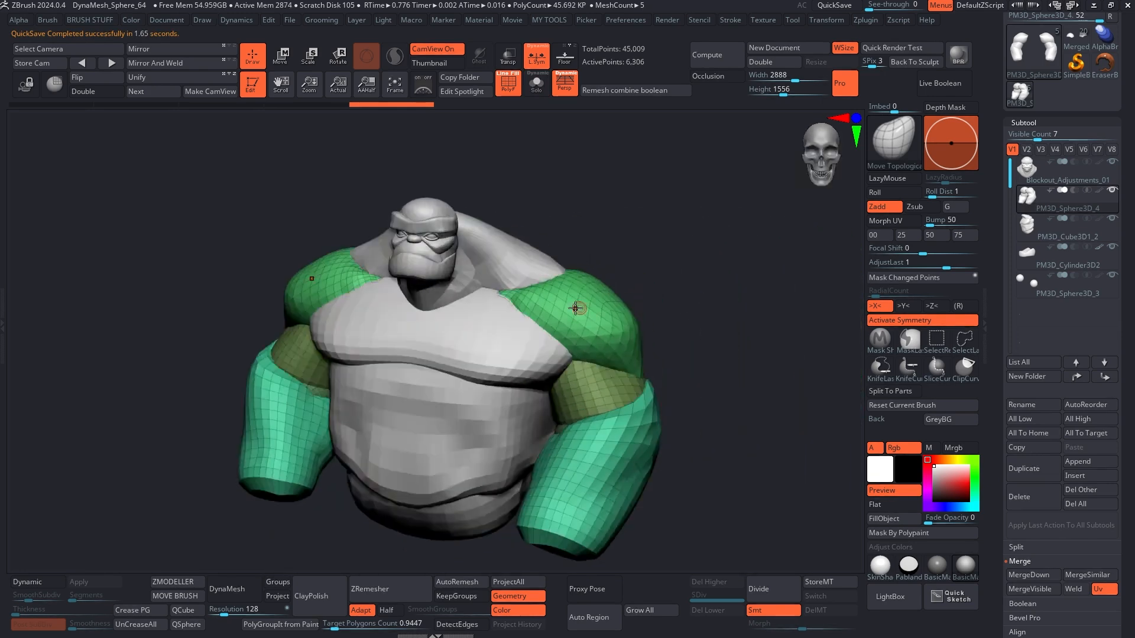
pyautogui.keyDown('alt'); pyautogui.moveTo(577, 308); pyautogui.dragTo(502, 358, button='right'); pyautogui.keyUp('alt')
pyautogui.hotkey('alt', 's')
pyautogui.hotkey('alt', 's')
pyautogui.hotkey('shift', 'f')
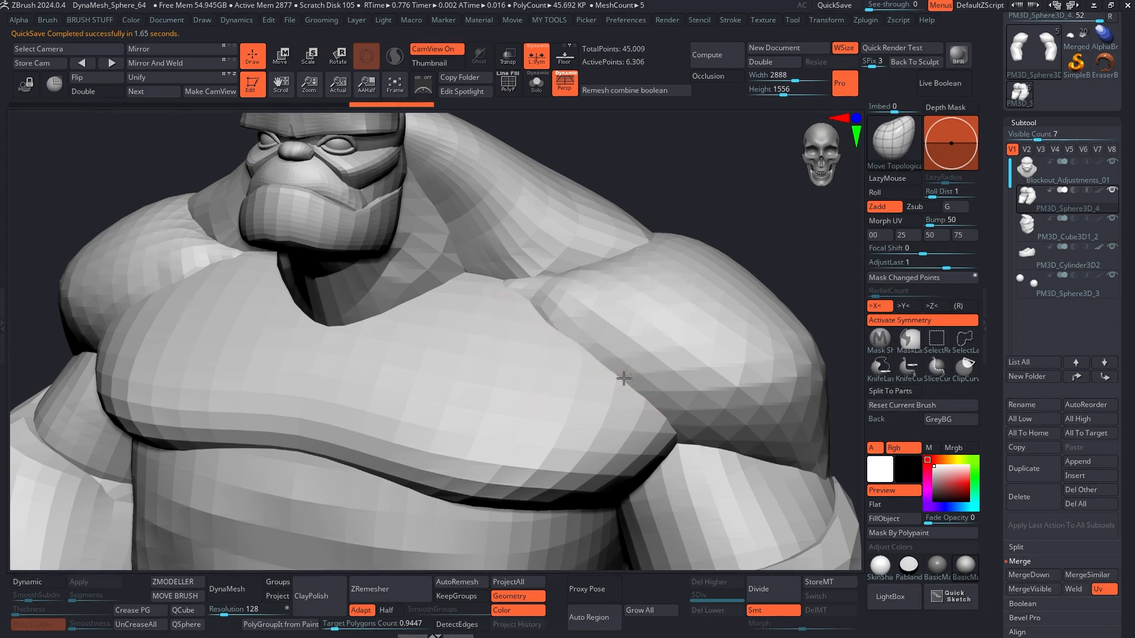
pyautogui.moveTo(624, 379); pyautogui.dragTo(550, 315, button='right')
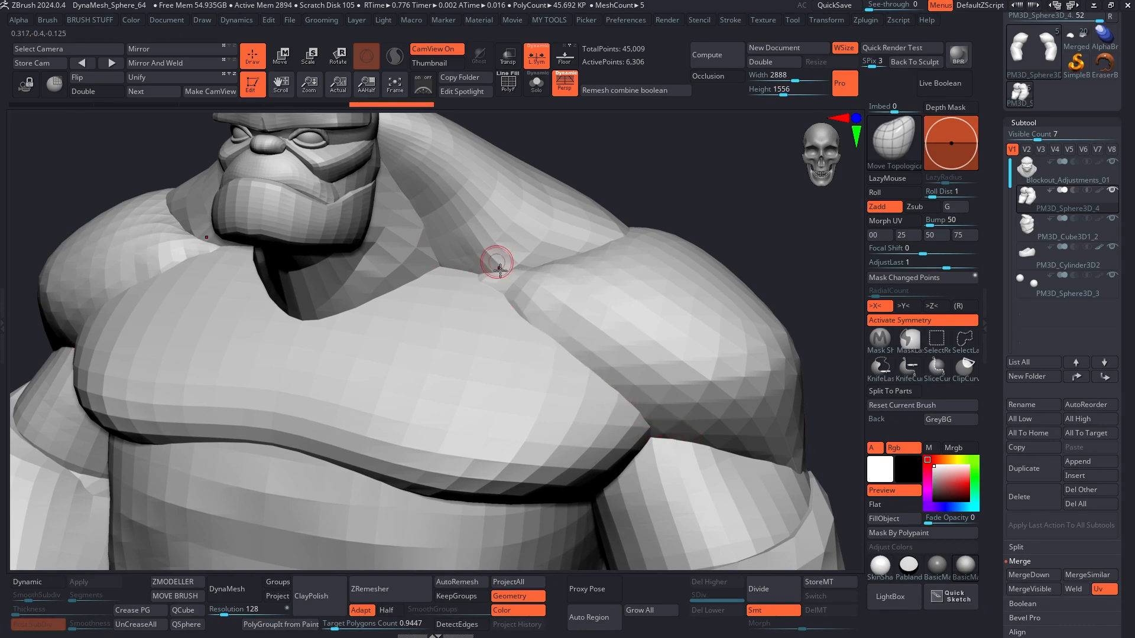
pyautogui.moveTo(491, 280); pyautogui.dragTo(509, 291)
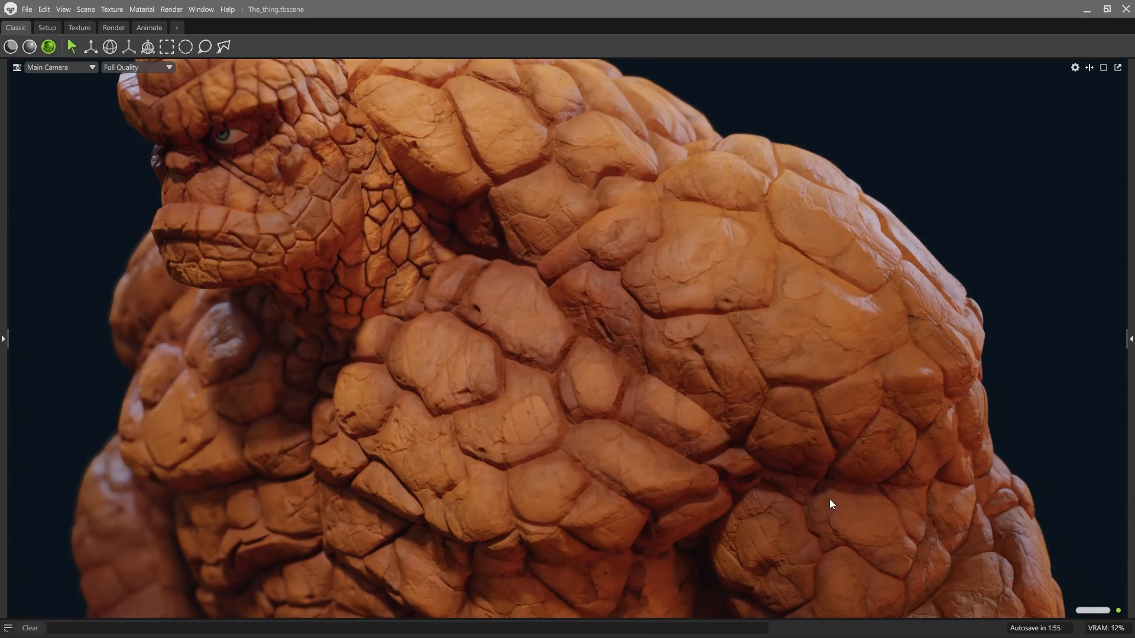
# - Switch to The_thing.tbscene in Marmoset Toolbag and examine the finished character's rock plates across the head, shoulders, chest and arms
pyautogui.click(693, 321)
pyautogui.scroll(-5, 613, 346)
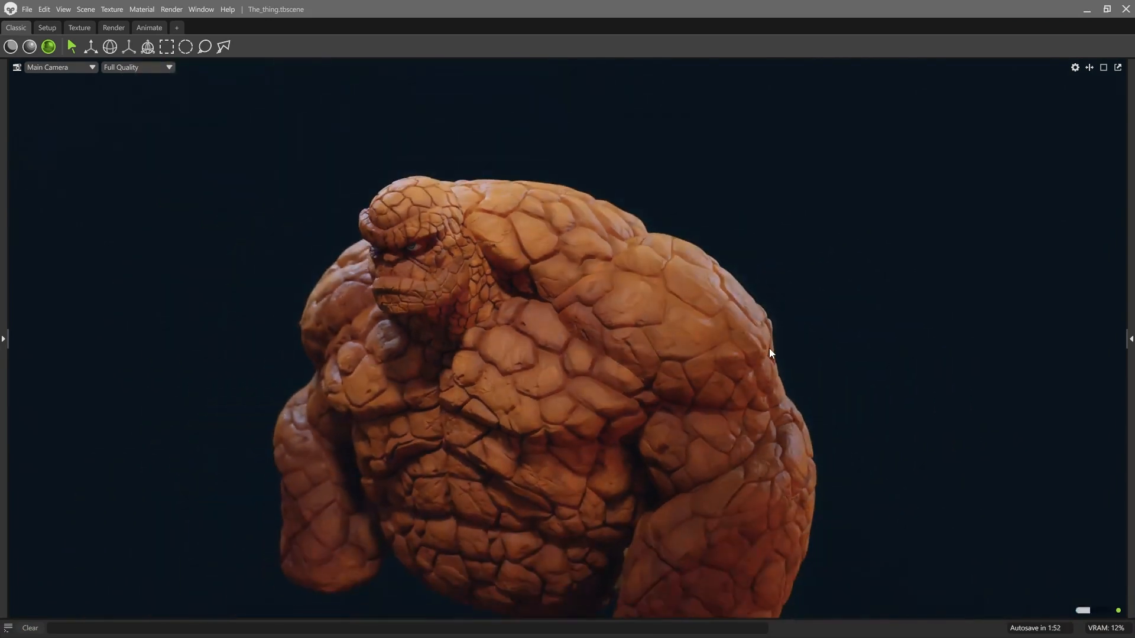
pyautogui.click(515, 382)
pyautogui.click(695, 330)
pyautogui.click(447, 296)
pyautogui.keyDown('alt'); pyautogui.moveTo(372, 271); pyautogui.dragTo(434, 292); pyautogui.keyUp('alt')
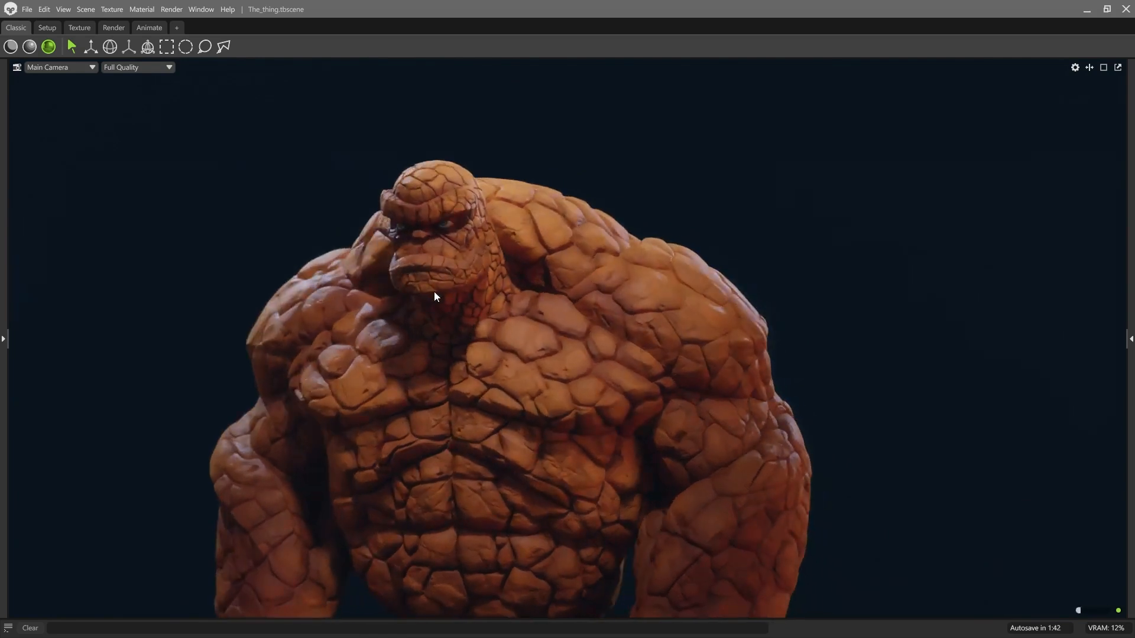
pyautogui.scroll(1, 484, 291)
pyautogui.keyDown('alt'); pyautogui.moveTo(669, 281); pyautogui.dragTo(708, 281, button='middle'); pyautogui.keyUp('alt')
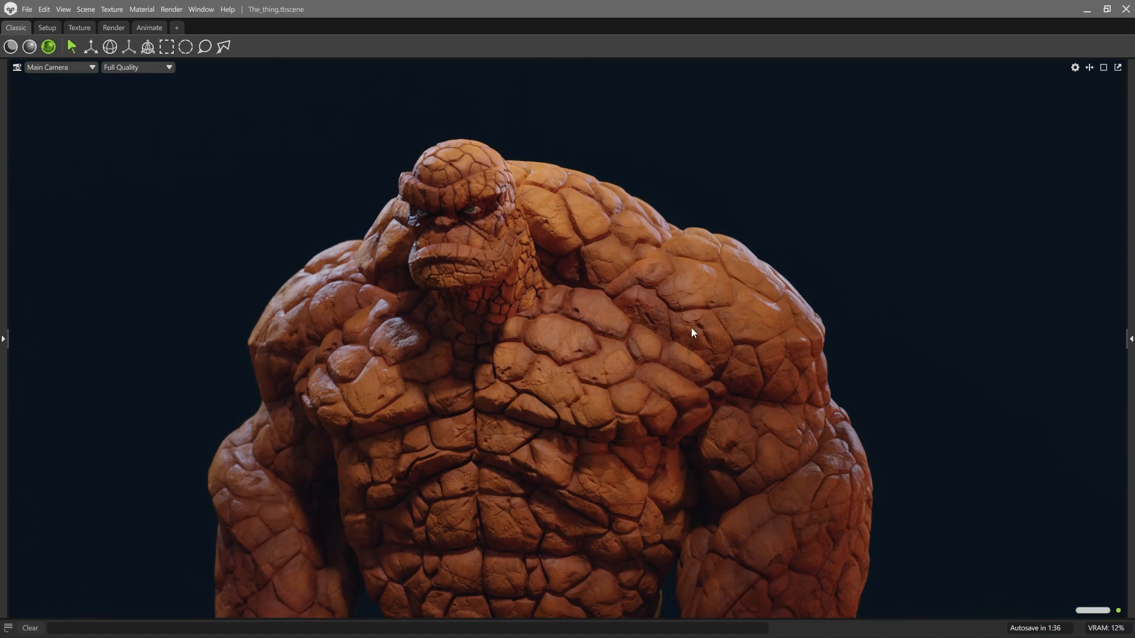
pyautogui.keyDown('alt'); pyautogui.moveTo(732, 228); pyautogui.dragTo(766, 221); pyautogui.keyUp('alt')
pyautogui.keyDown('alt'); pyautogui.moveTo(639, 289); pyautogui.dragTo(661, 318, button='middle'); pyautogui.keyUp('alt')
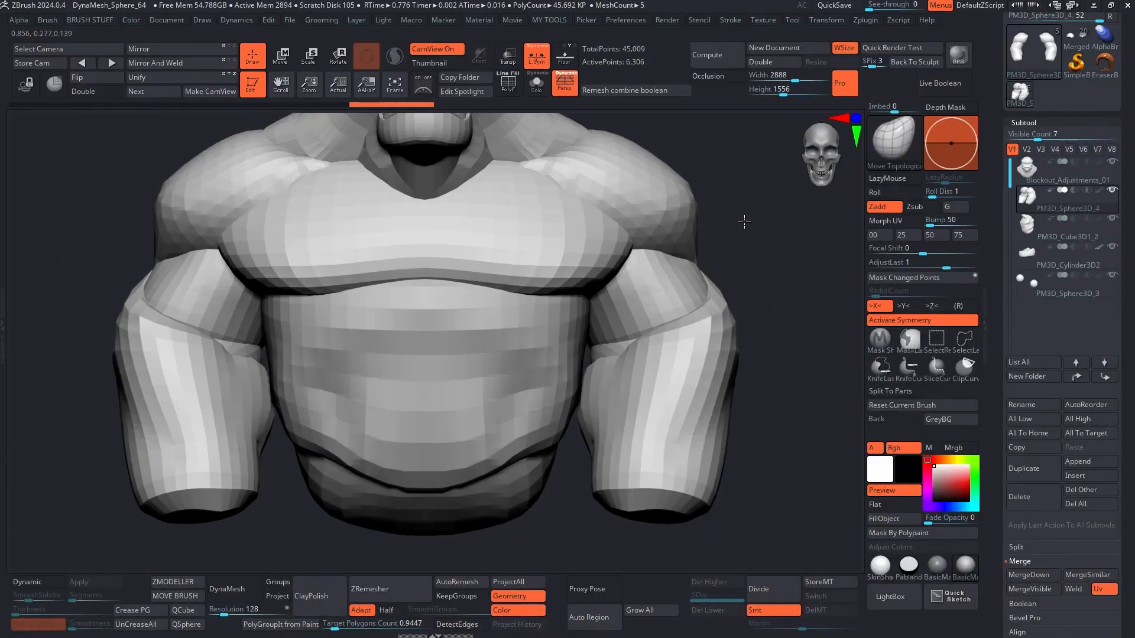
# - Return to the ZBrush blockout and frame the whole figure from the front
pyautogui.press('f')
pyautogui.moveTo(739, 233); pyautogui.dragTo(679, 256)
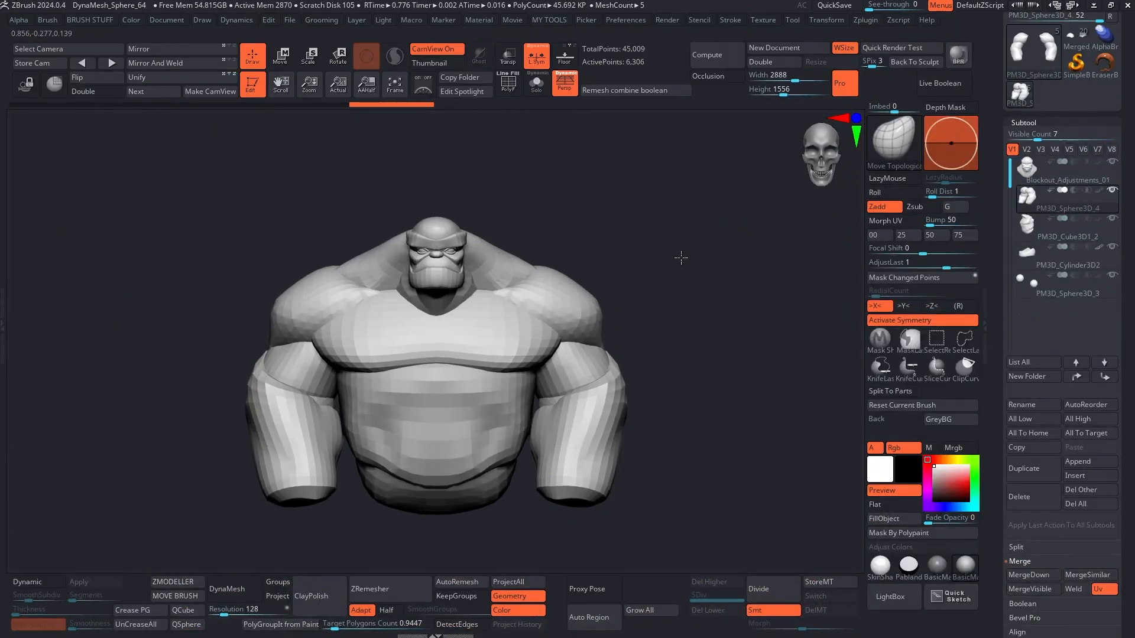